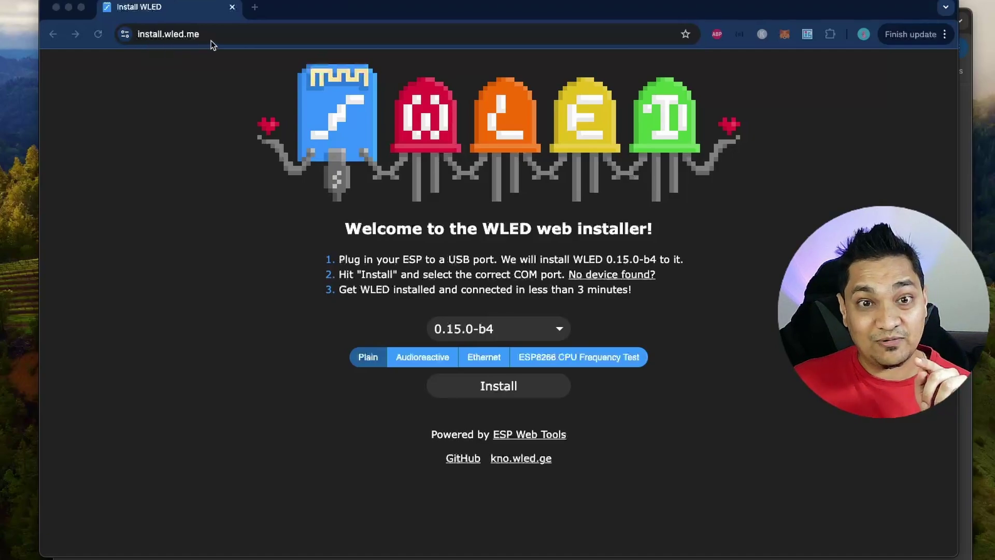
# Install WLED 0.15.0-b4 on the ESP board connected at serial port USB2.0-Ser! (cu.usbserial-330).
pyautogui.click(518, 389)
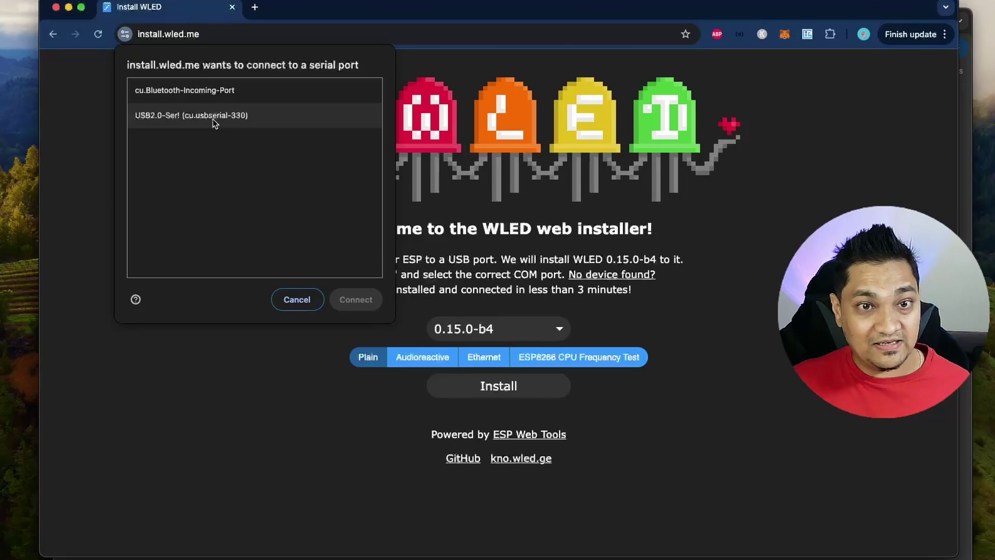
pyautogui.click(213, 120)
pyautogui.click(363, 299)
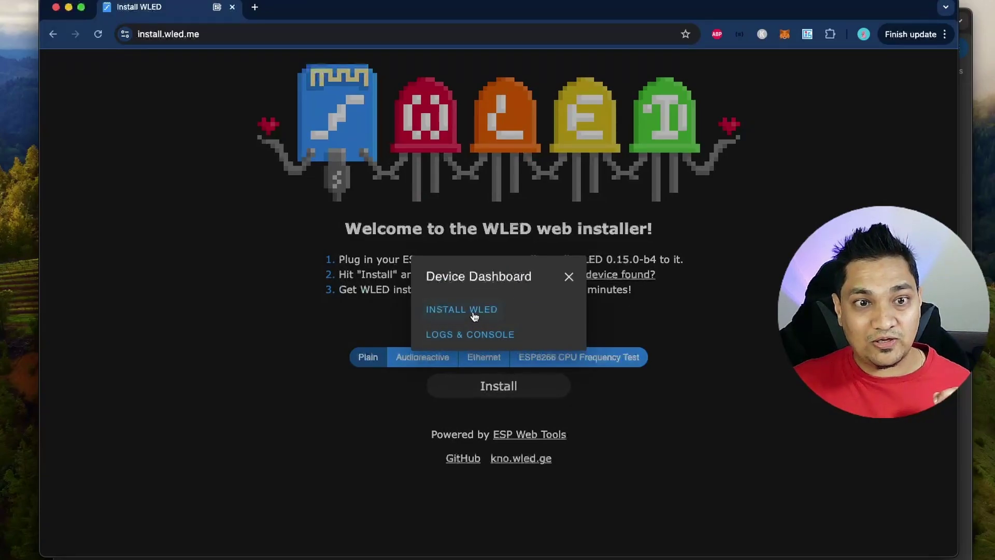
pyautogui.click(473, 311)
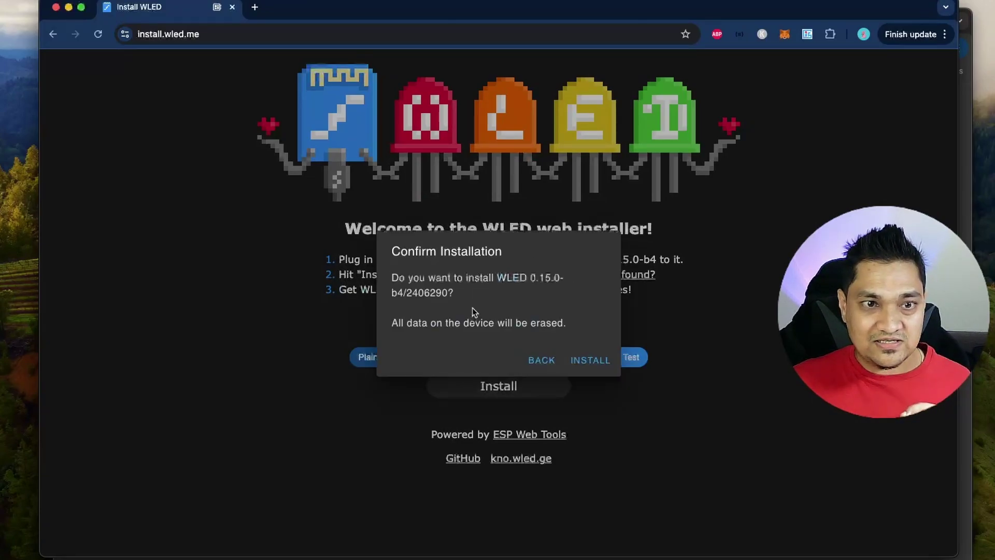
pyautogui.click(590, 360)
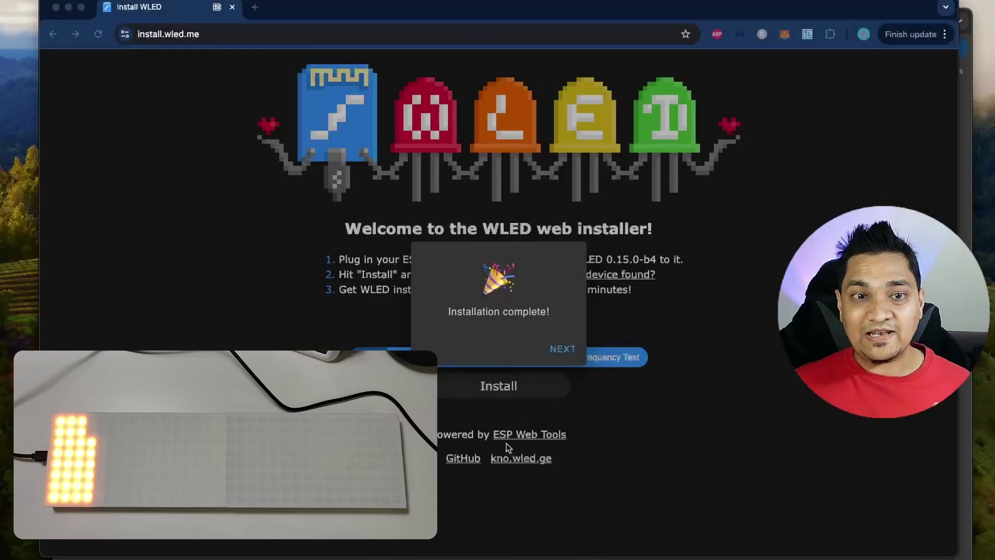
pyautogui.click(565, 349)
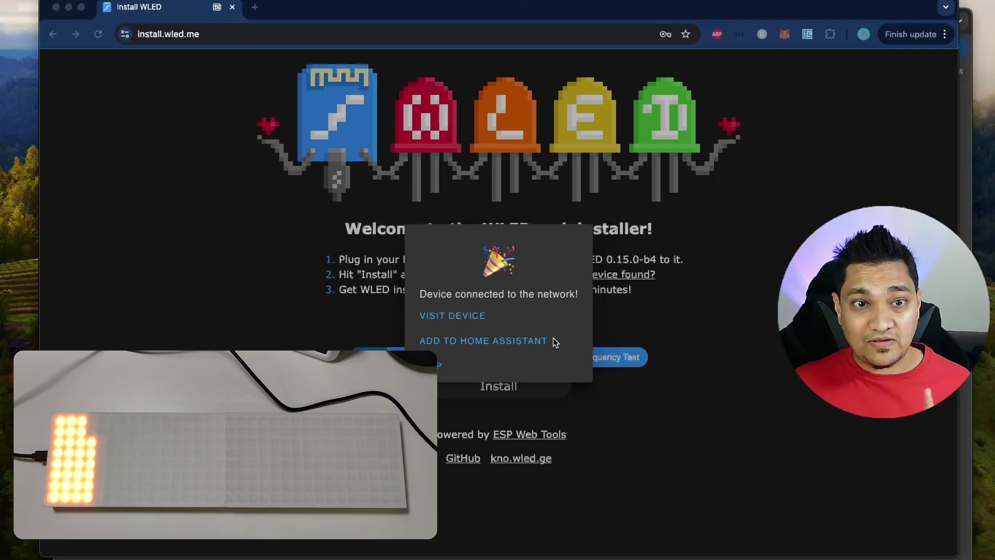
# Add the newly flashed device to Home Assistant through the discovered WLED integration.
pyautogui.click(513, 341)
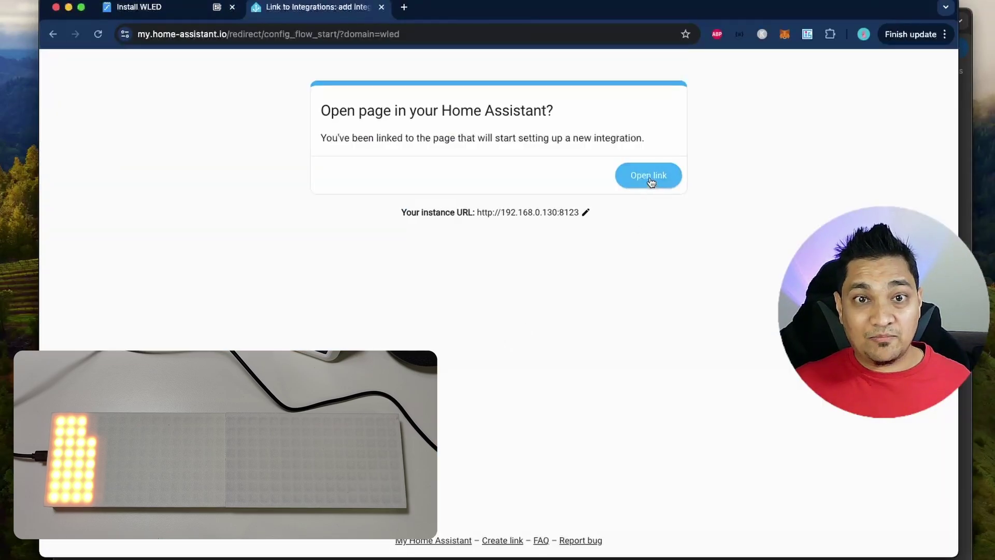
pyautogui.click(651, 176)
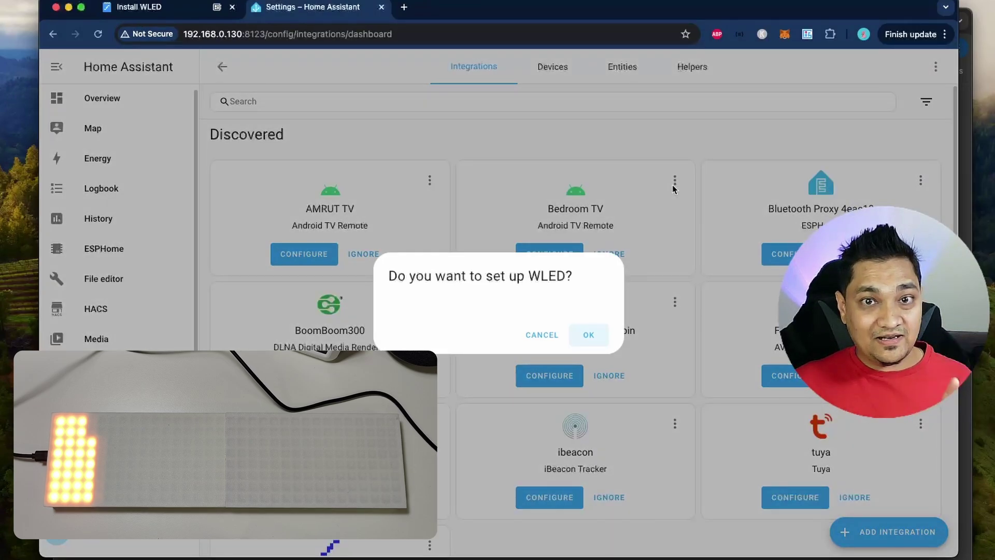
pyautogui.click(595, 338)
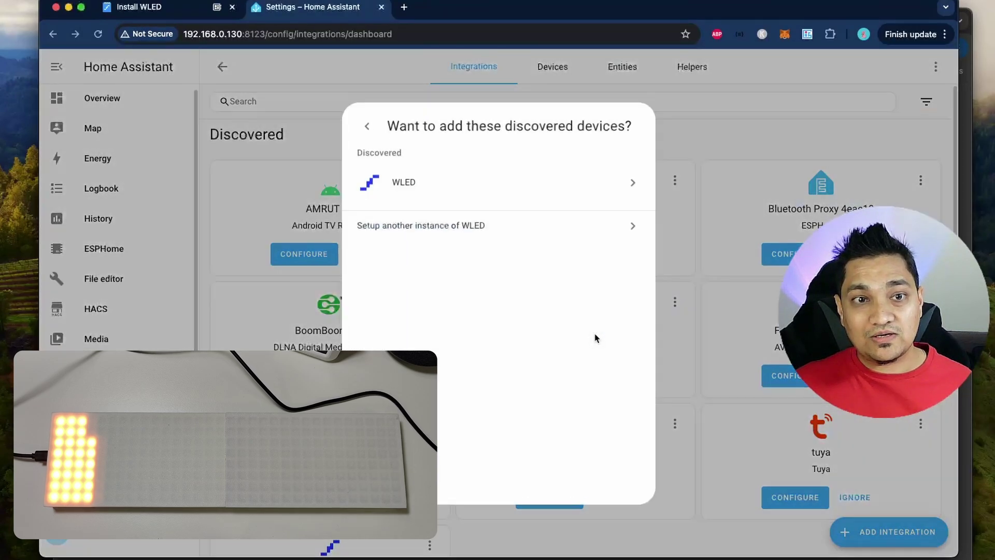
pyautogui.click(488, 183)
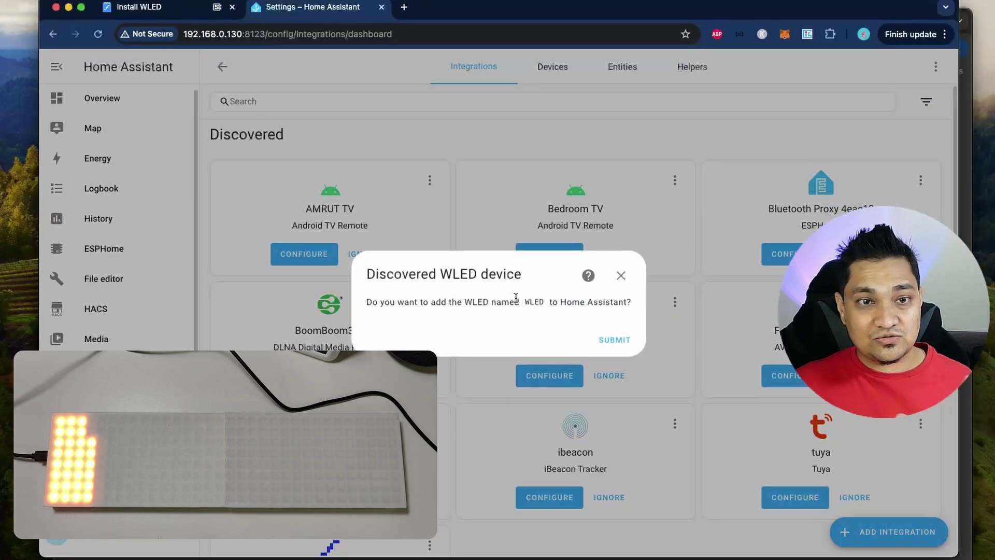
pyautogui.click(606, 339)
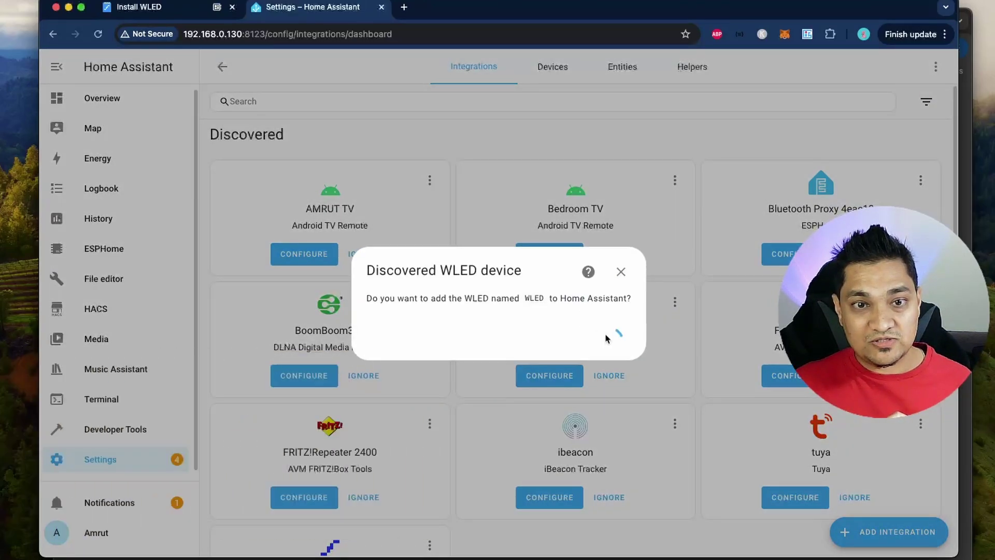
pyautogui.click(599, 389)
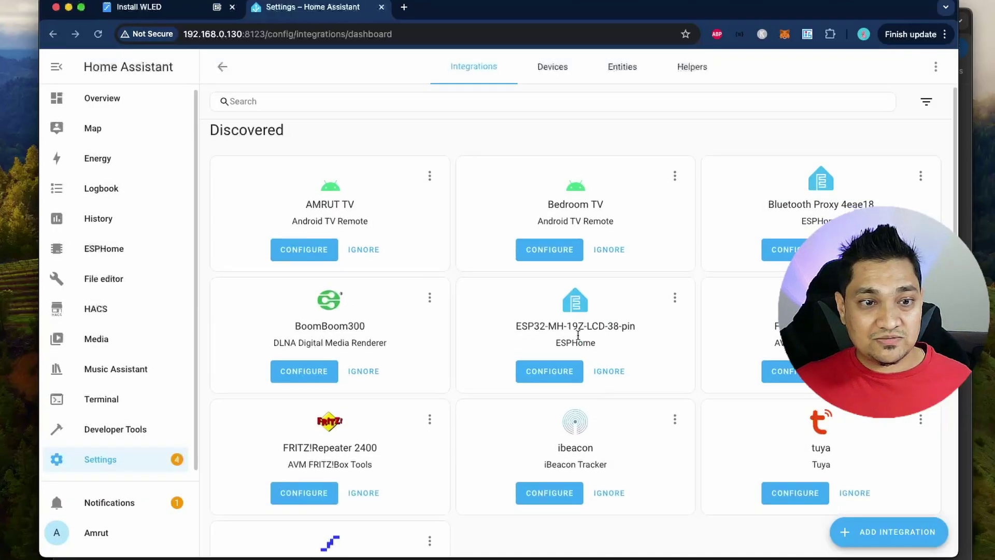
# Open the WLED device's page from the Home Assistant integrations and switch its light off.
pyautogui.scroll(-10, 581, 342)
pyautogui.scroll(4, 581, 340)
pyautogui.scroll(-5, 579, 340)
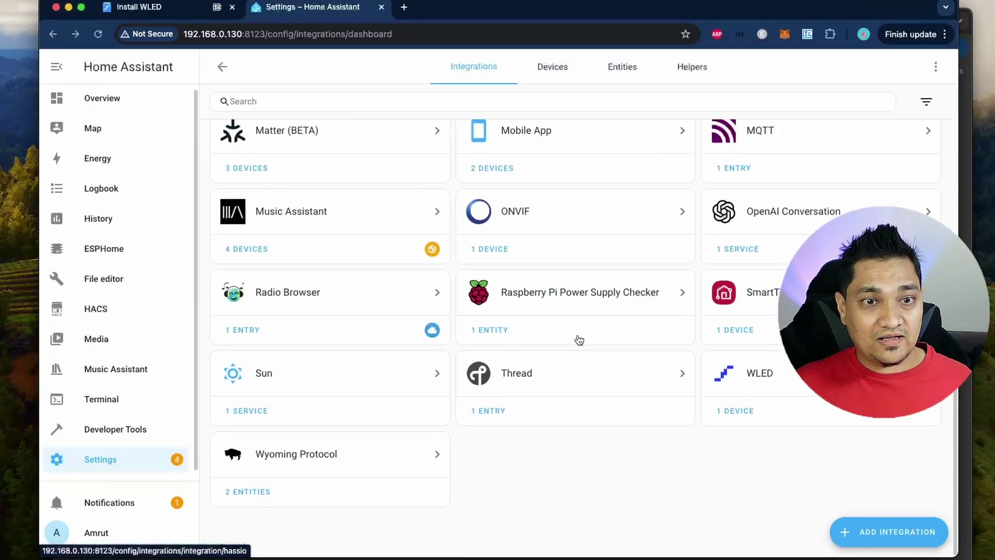
pyautogui.click(749, 375)
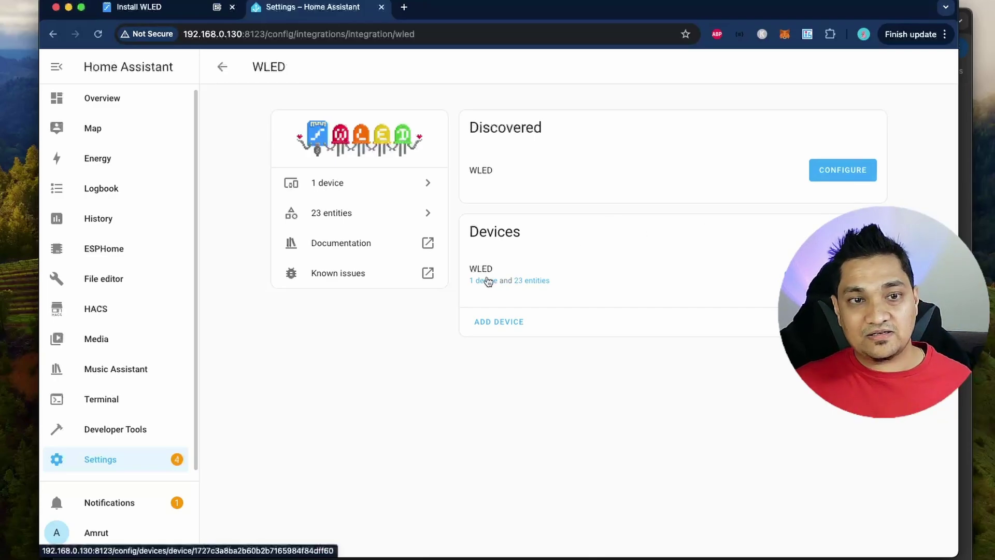
pyautogui.click(484, 281)
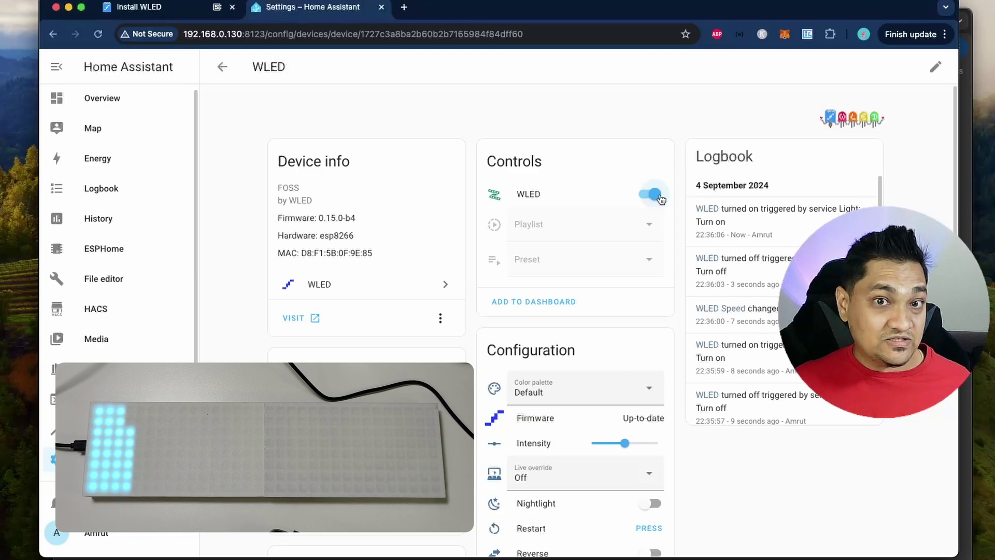
pyautogui.click(659, 196)
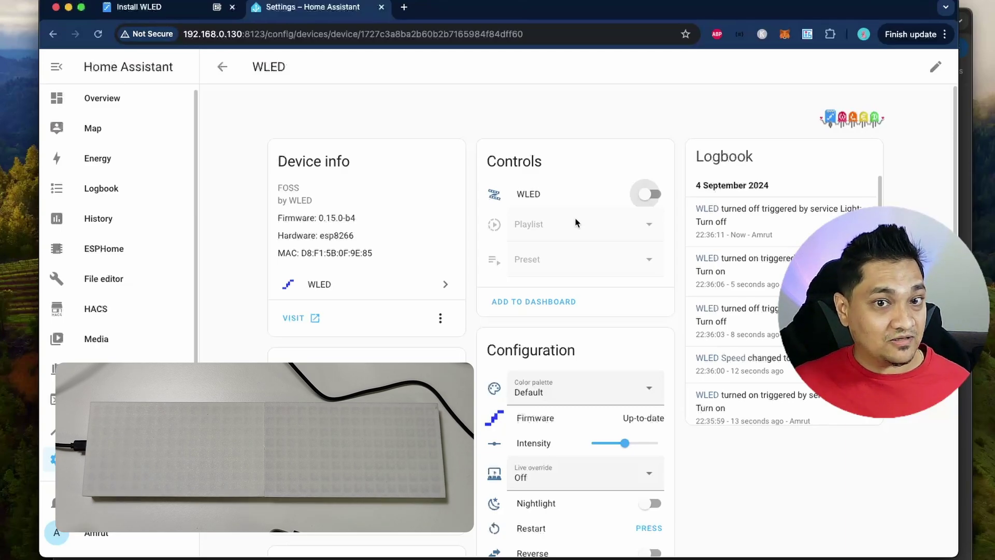
# Visit the WLED device's own web interface and power the LEDs on.
pyautogui.click(299, 326)
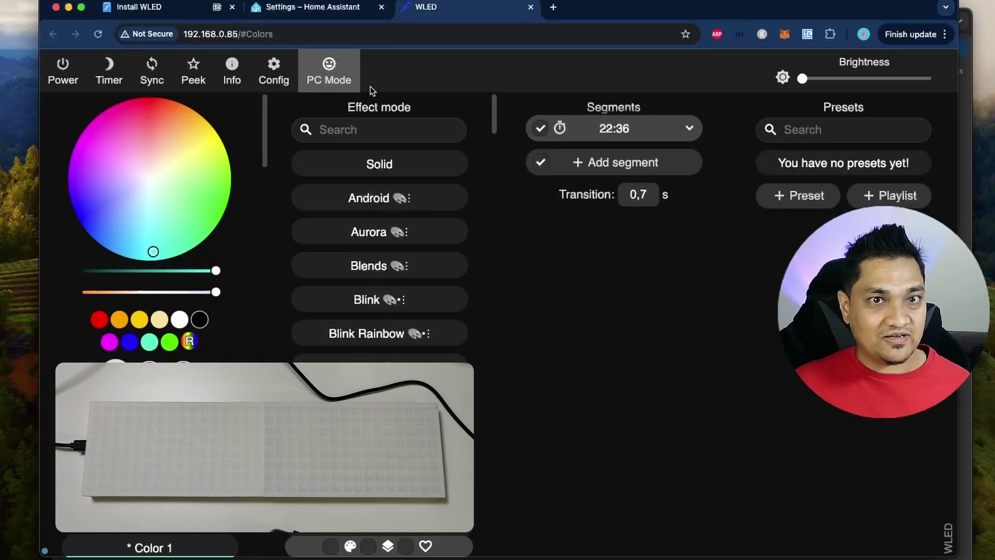
pyautogui.click(62, 70)
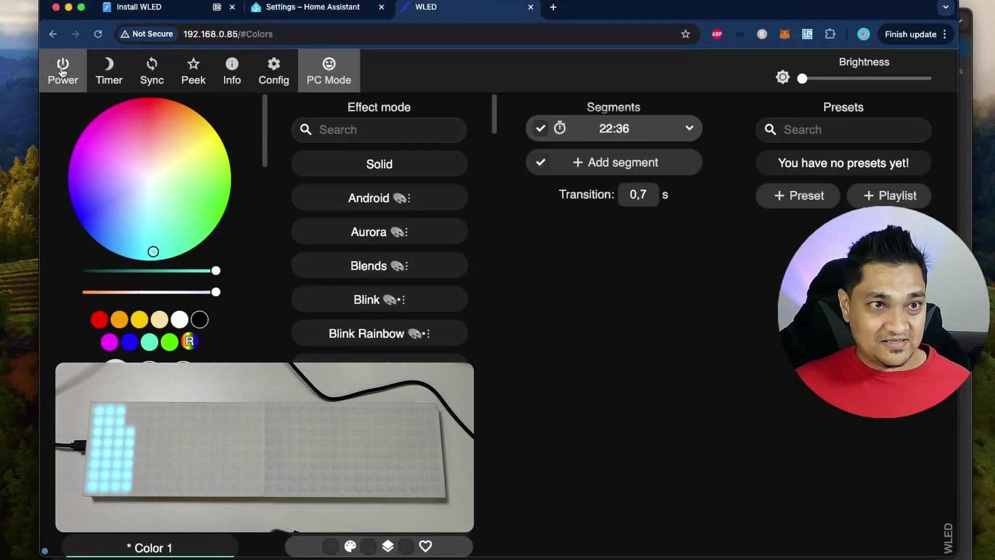
# Set the maximum PSU current to 2000 mA in the WLED LED preferences.
pyautogui.click(282, 72)
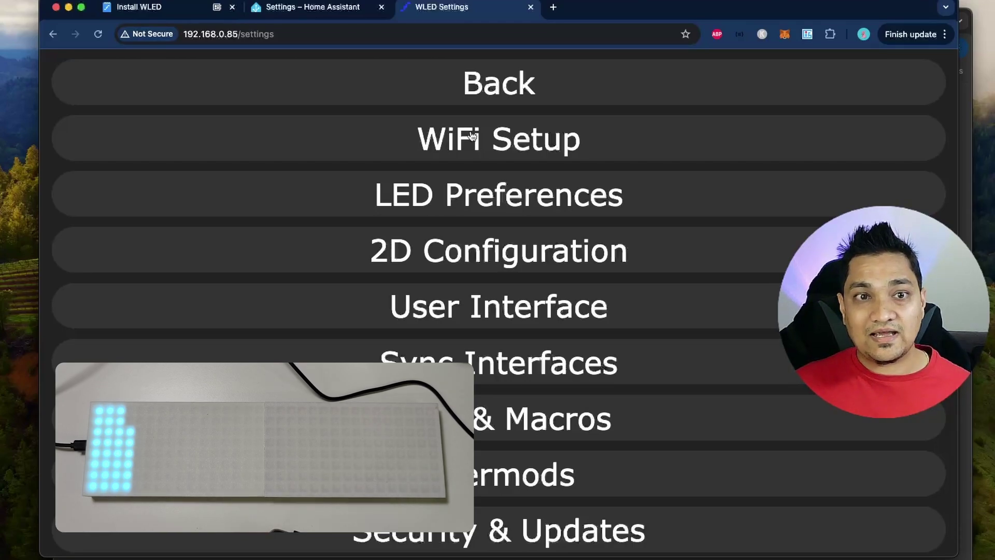
pyautogui.click(514, 193)
pyautogui.scroll(-3, 513, 236)
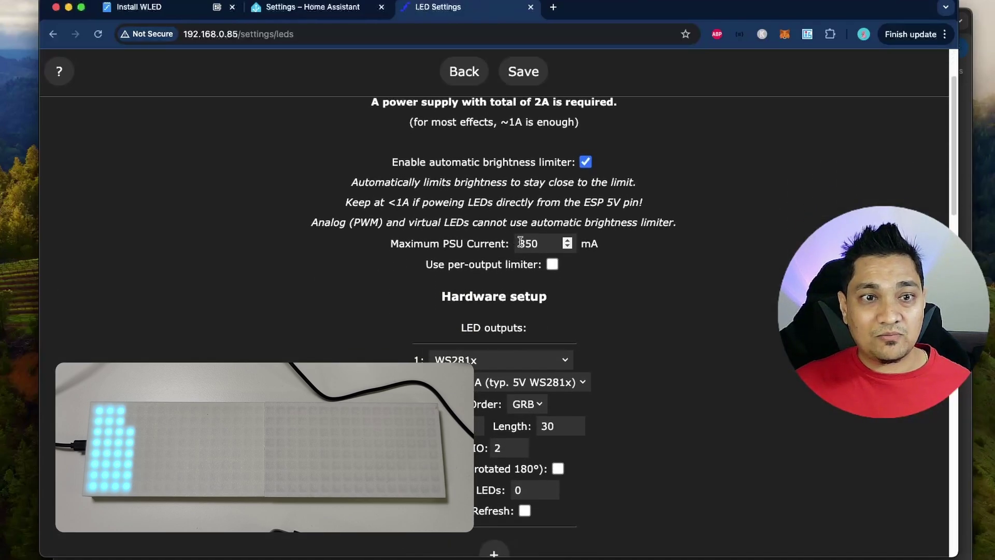
pyautogui.click(519, 243)
pyautogui.moveTo(519, 243); pyautogui.dragTo(539, 243)
pyautogui.write('2000')
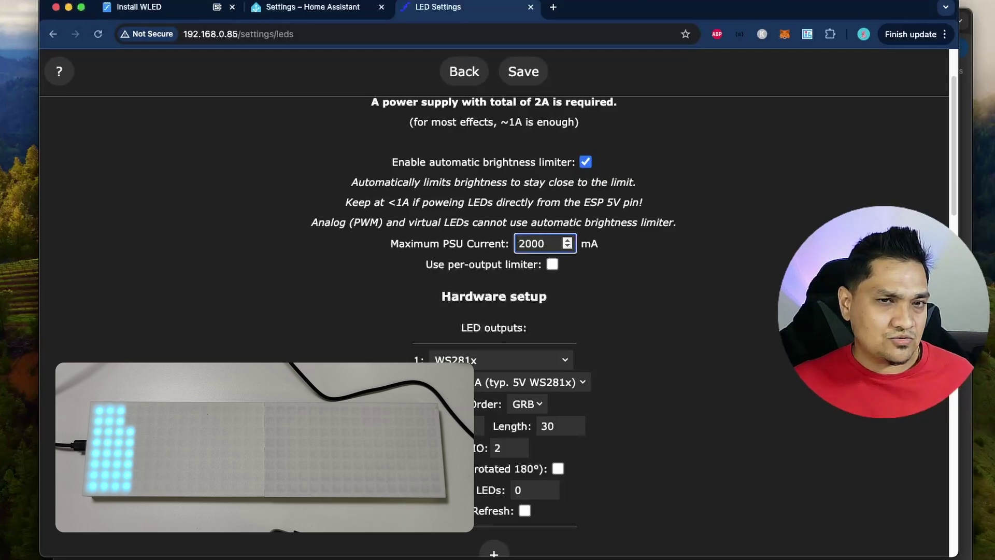
pyautogui.click(609, 269)
# Set the length of LED output 1 to 256 and save the LED preferences.
pyautogui.scroll(-3, 609, 269)
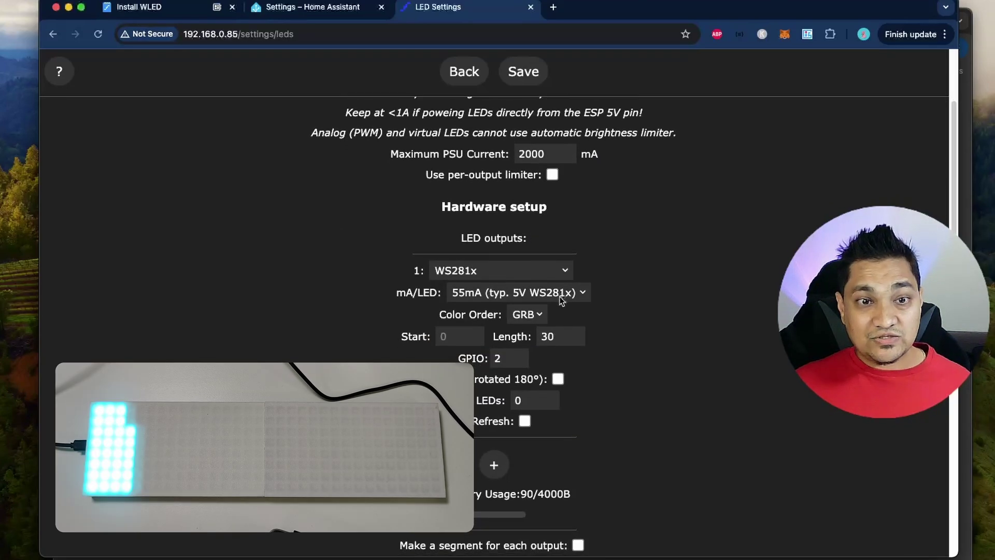
pyautogui.click(549, 336)
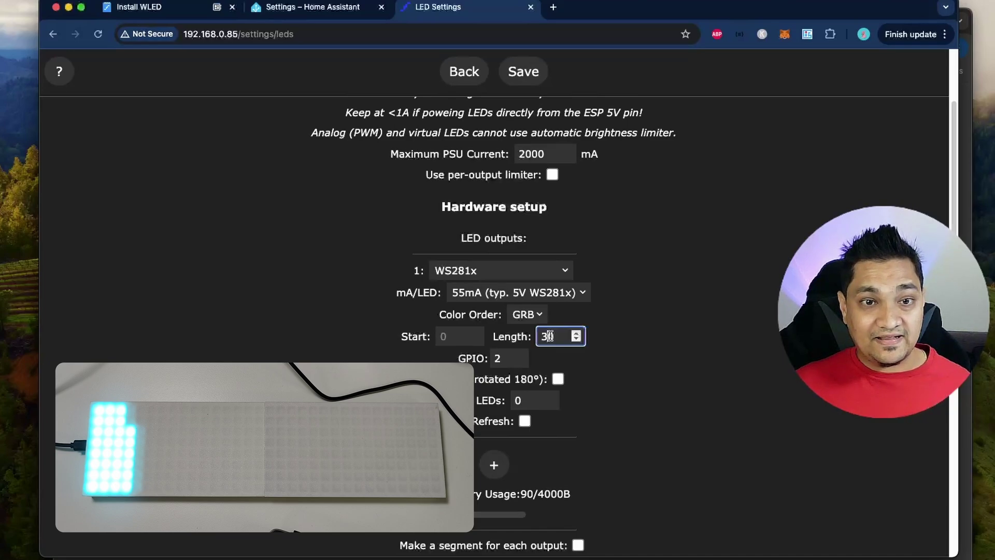
pyautogui.write('2')
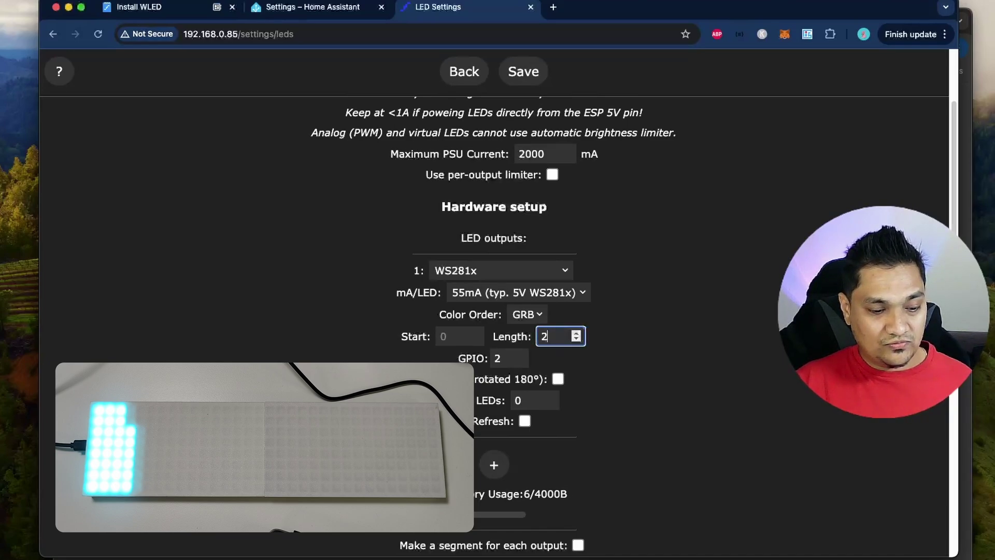
pyautogui.write('56')
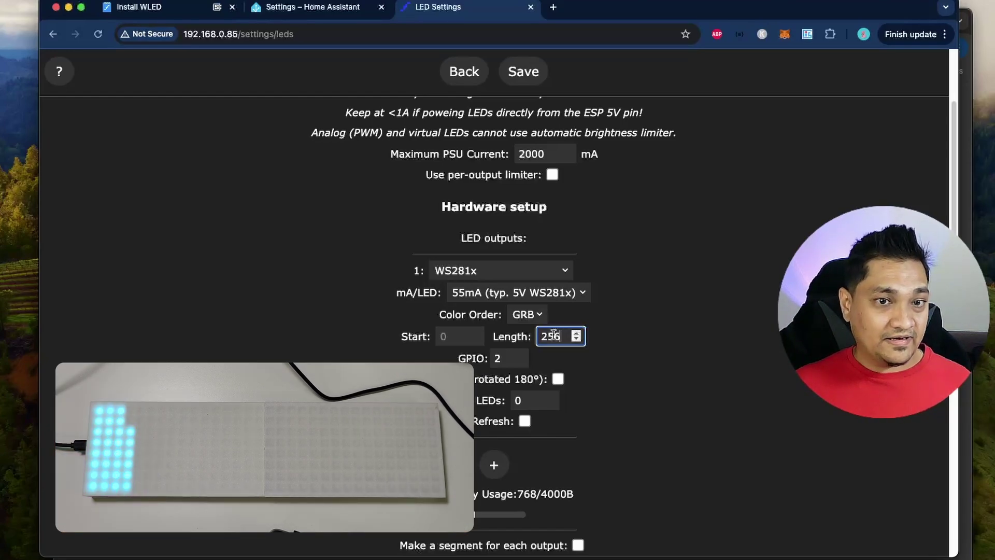
pyautogui.scroll(-15, 695, 371)
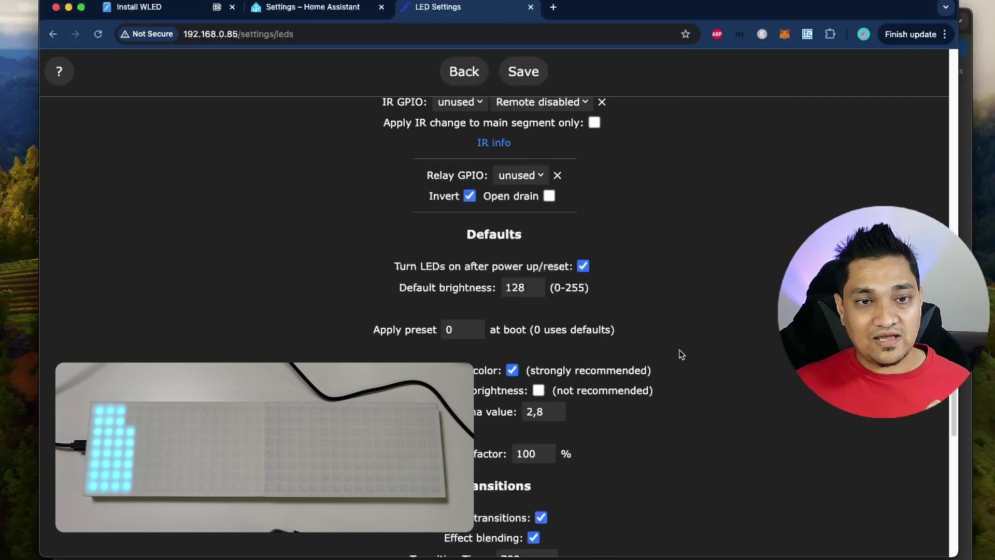
pyautogui.click(524, 538)
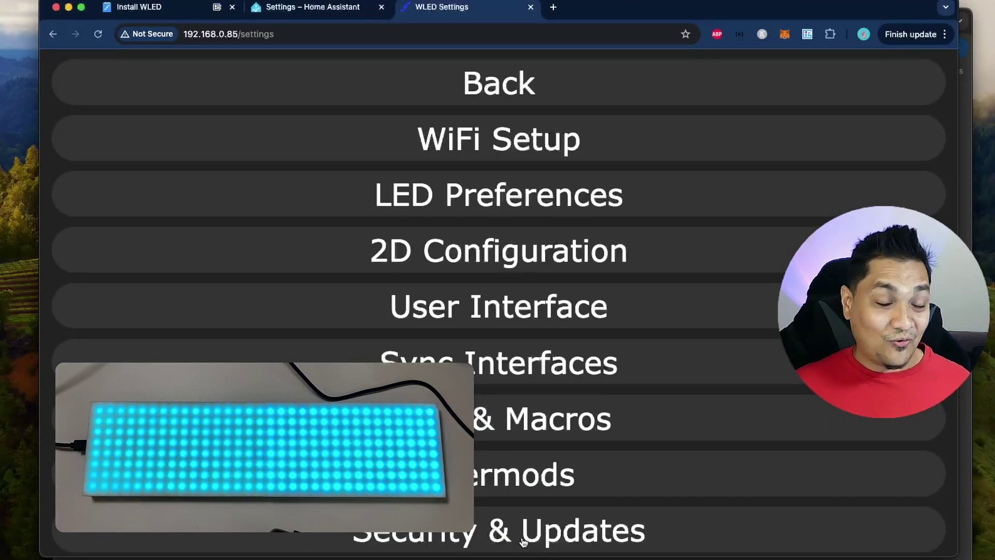
# Return to the main WLED controls without changing the 2D setup and apply the Android effect.
pyautogui.click(470, 250)
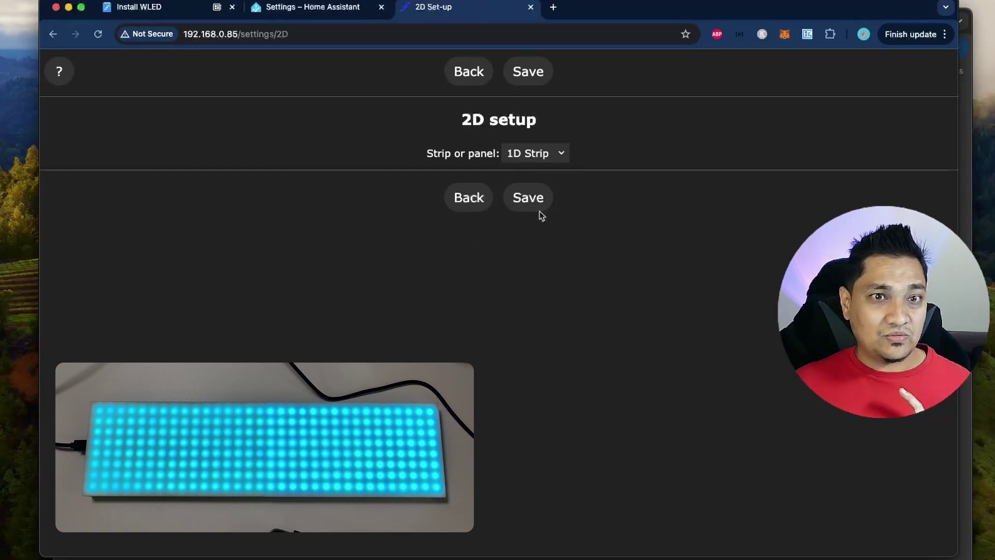
pyautogui.click(473, 82)
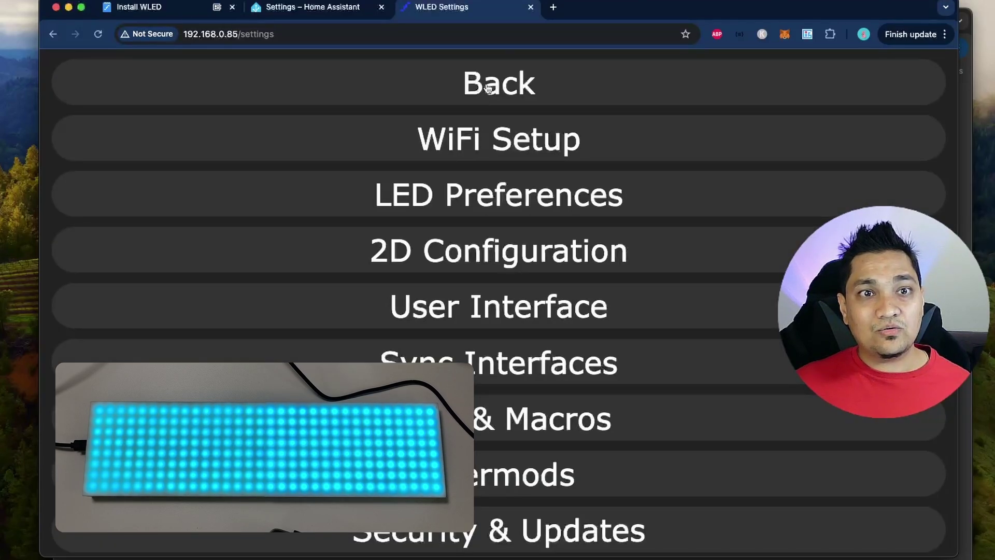
pyautogui.click(487, 88)
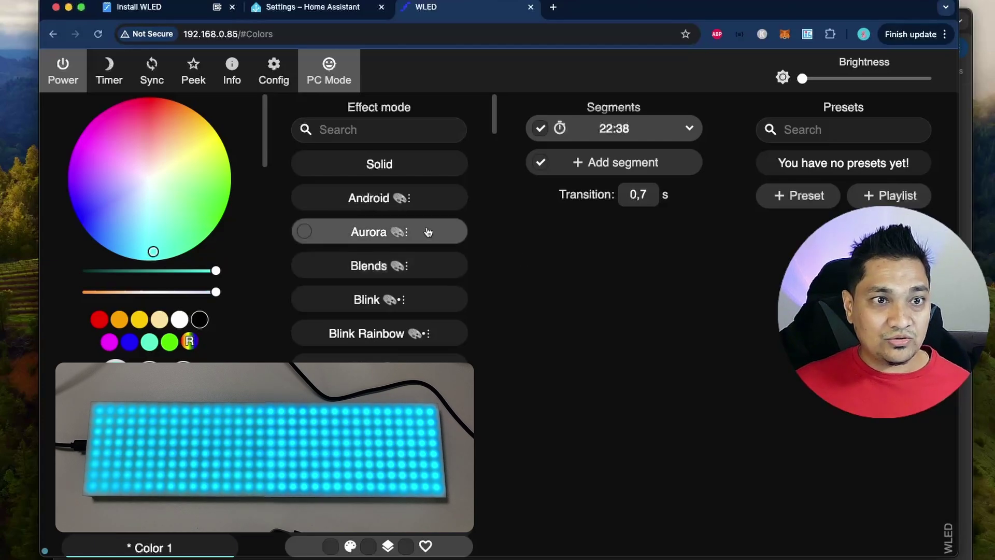
pyautogui.click(317, 200)
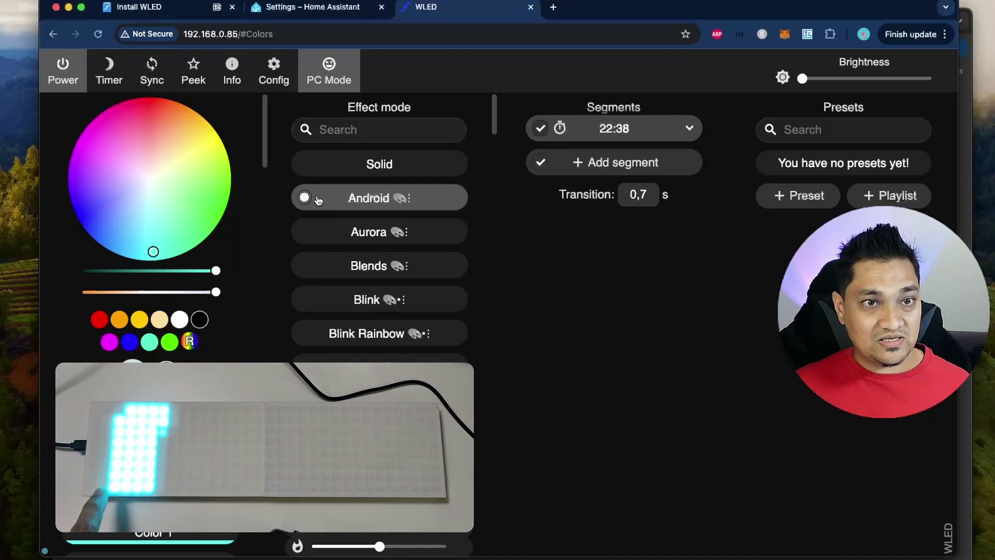
# Set the strip or panel type to 2D Matrix in the 2D configuration and go to the Panel 0 layout settings.
pyautogui.click(275, 78)
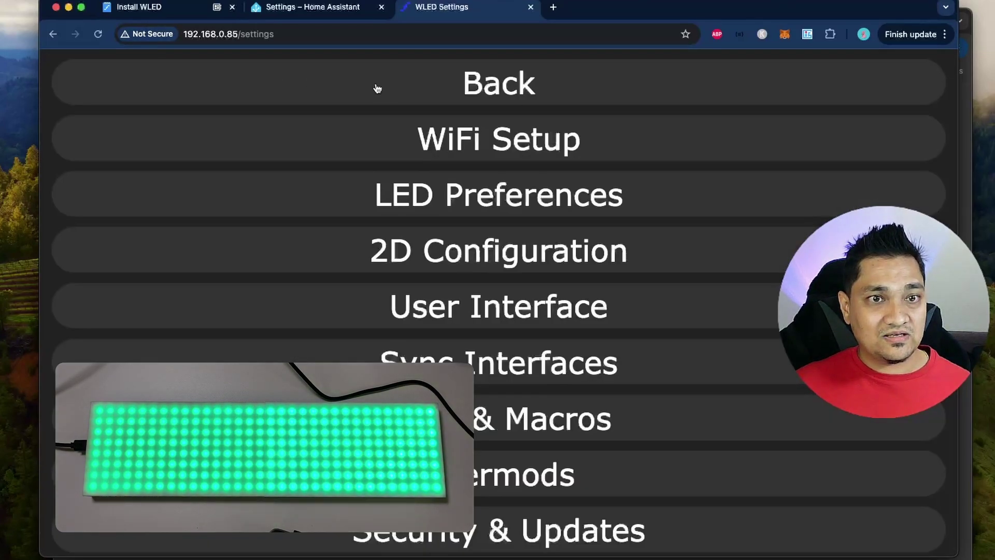
pyautogui.click(496, 254)
pyautogui.click(532, 154)
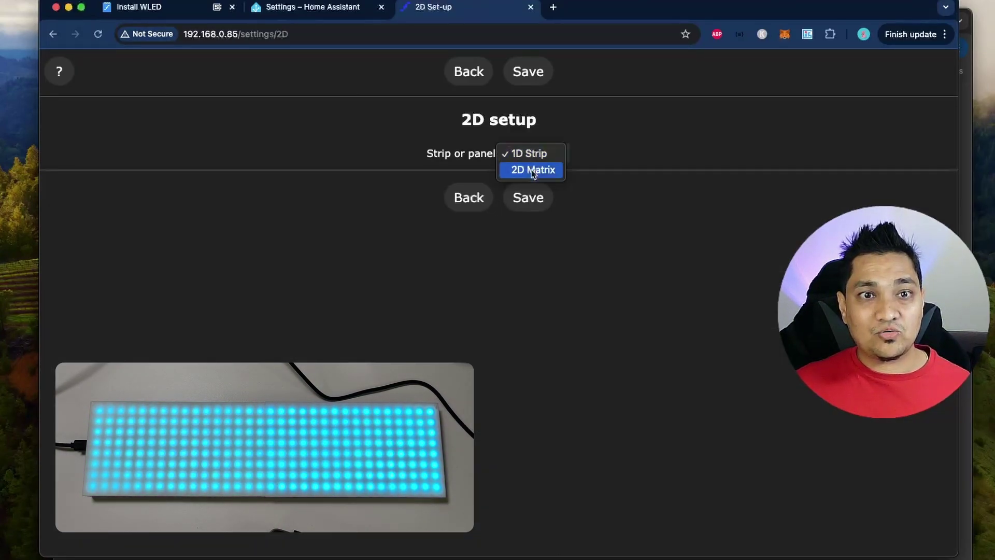
pyautogui.click(533, 171)
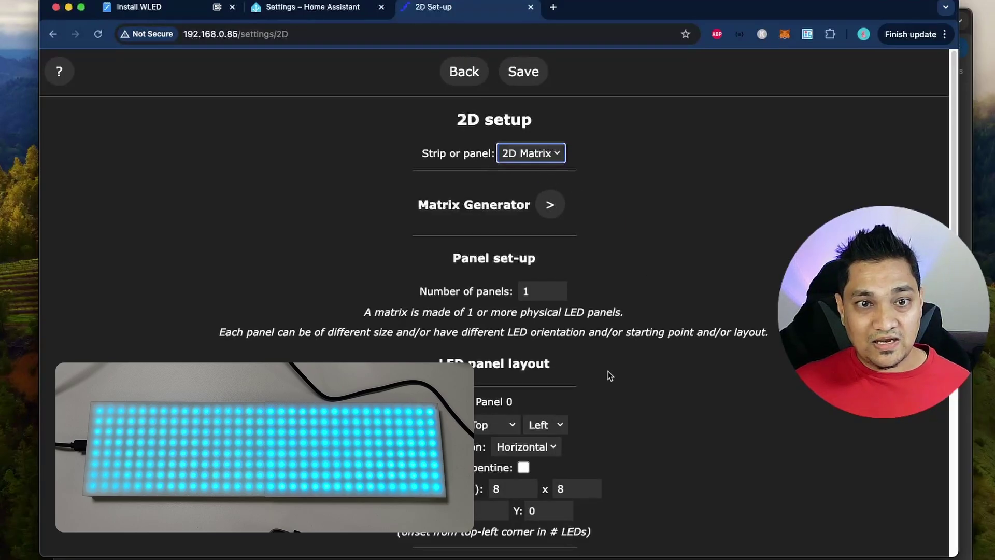
pyautogui.scroll(-1, 610, 376)
pyautogui.scroll(-5, 609, 375)
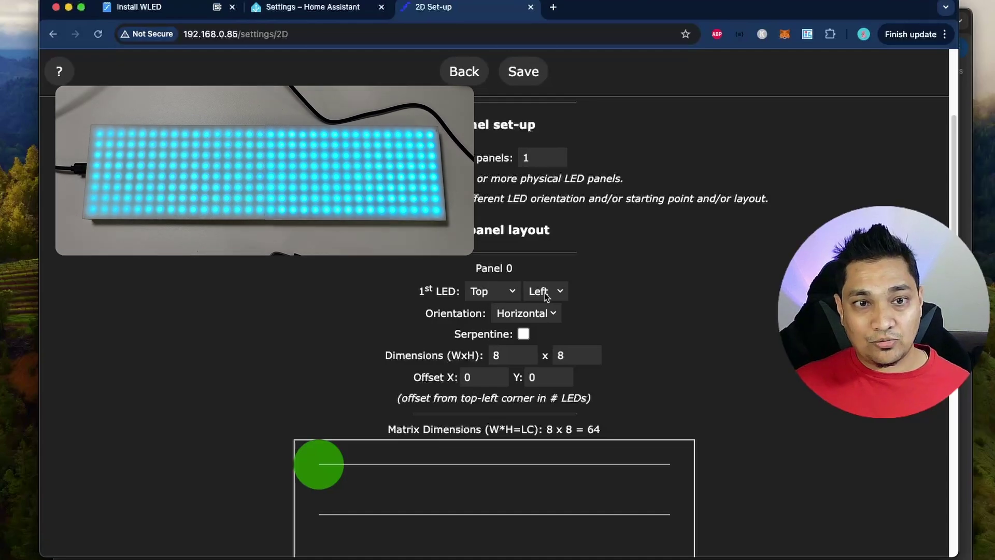
pyautogui.scroll(-1, 517, 312)
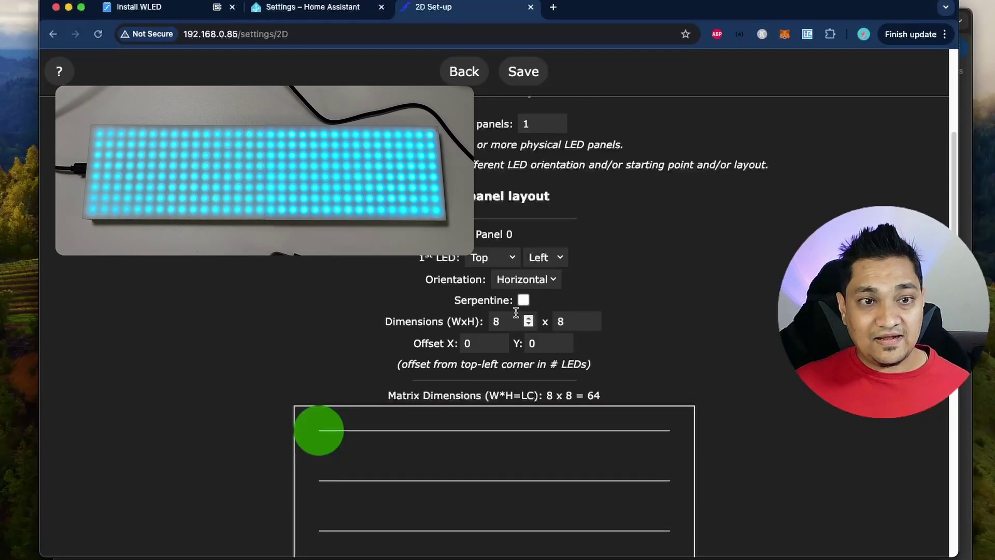
# Set the Panel 0 width to 32 for a 32 x 8 LED matrix layout.
pyautogui.doubleClick(498, 321)
pyautogui.write('3')
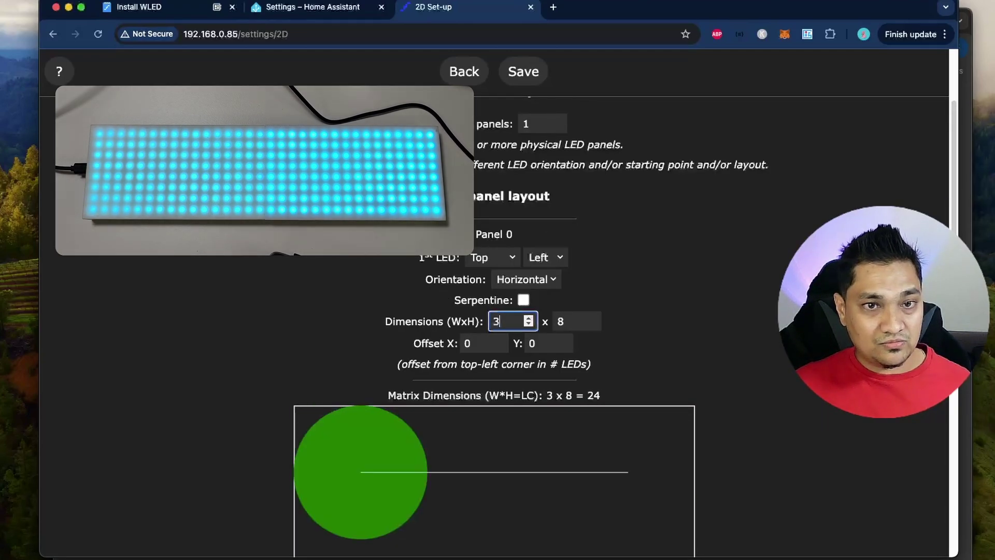
pyautogui.write('2')
pyautogui.click(668, 334)
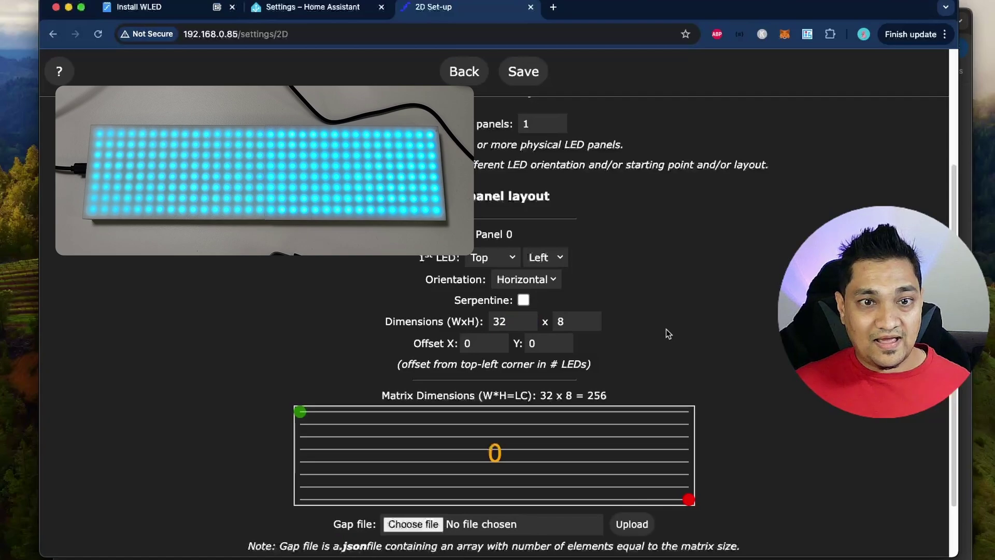
pyautogui.doubleClick(558, 322)
pyautogui.moveTo(450, 321); pyautogui.dragTo(472, 322)
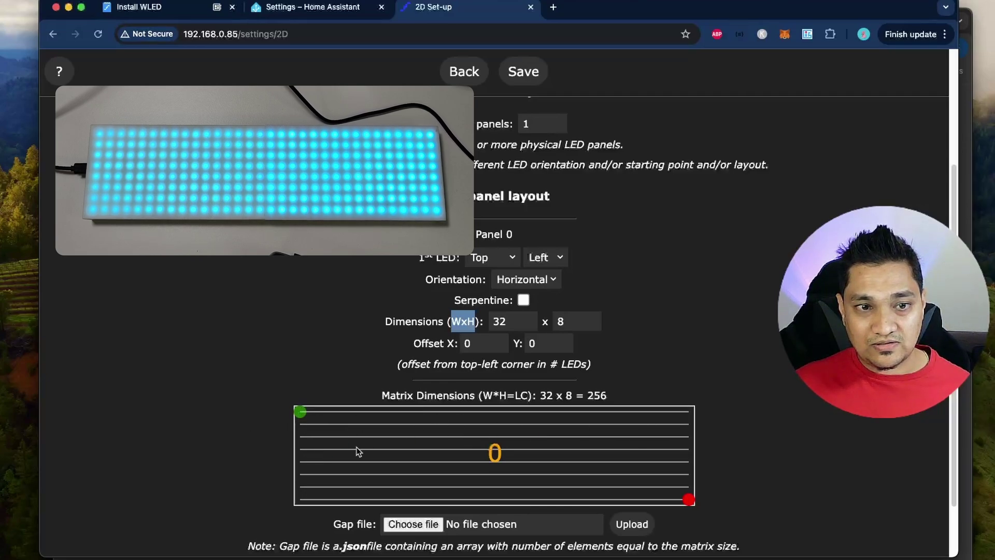
# Enable Serpentine, set the Panel 0 orientation to Vertical, and save the 2D configuration.
pyautogui.click(523, 300)
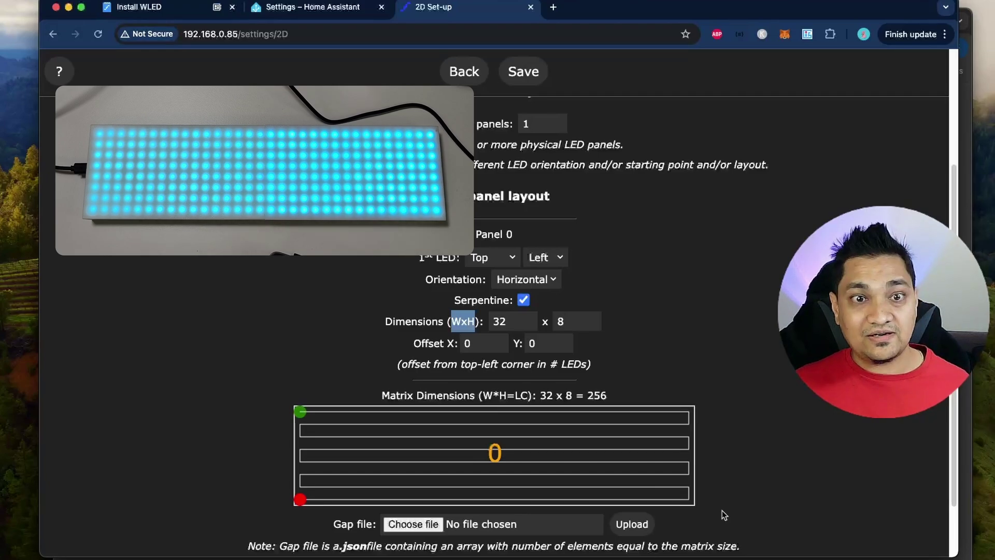
pyautogui.click(546, 280)
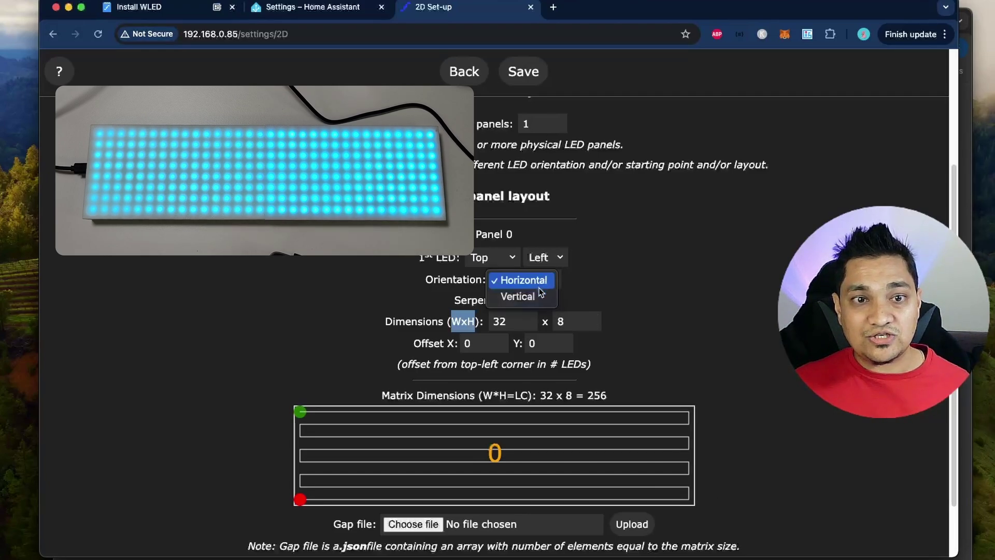
pyautogui.click(539, 296)
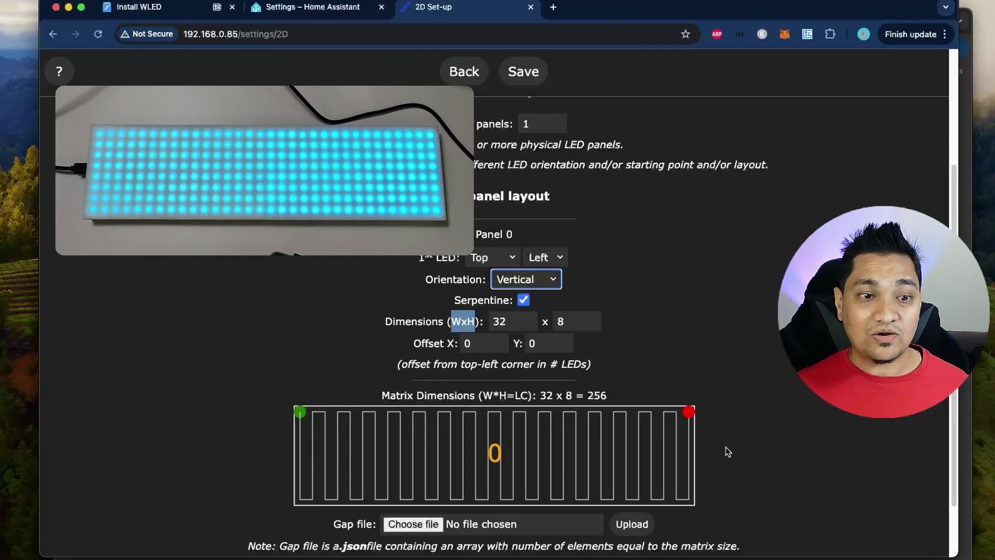
pyautogui.click(525, 74)
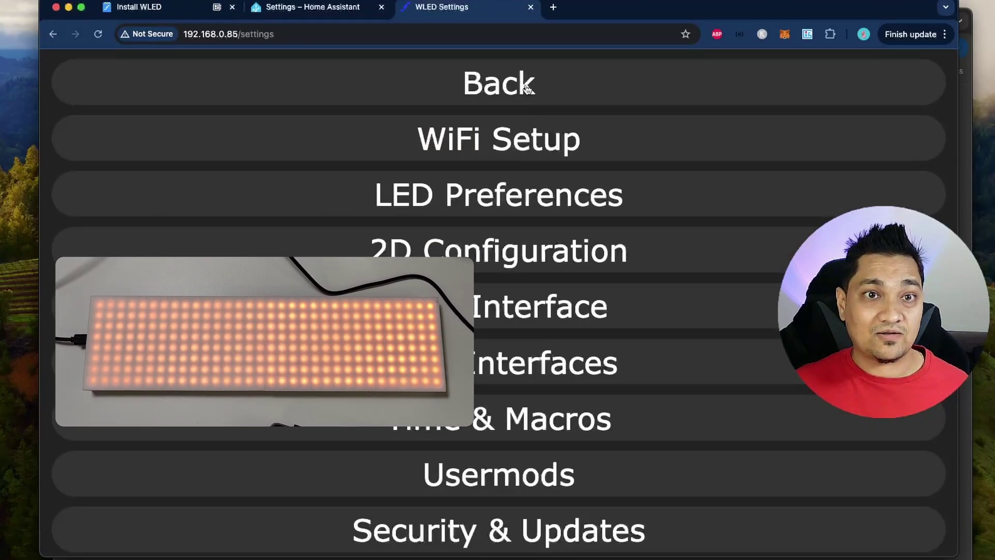
# Return to the main WLED controls, search the effects for "text" and apply the Scrolling Text effect.
pyautogui.click(526, 89)
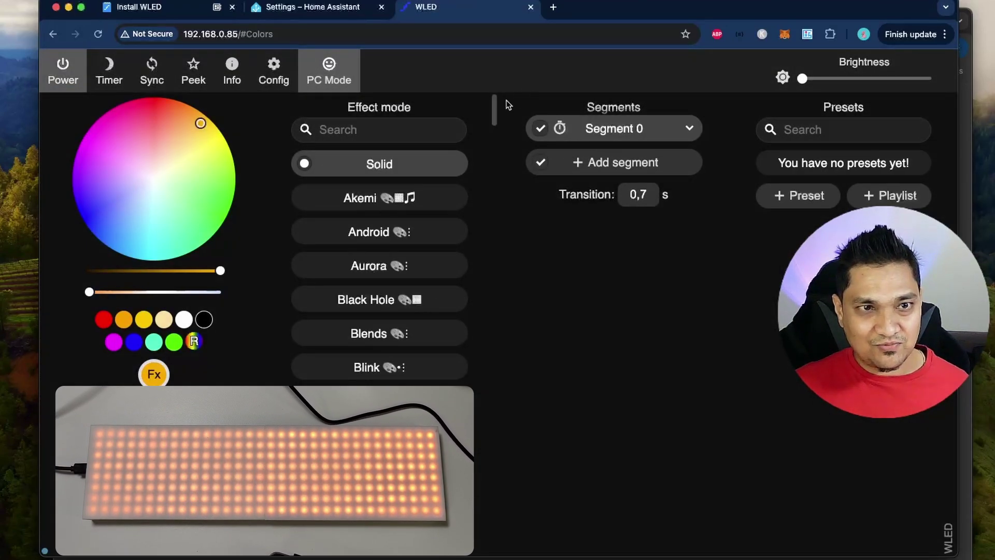
pyautogui.click(384, 130)
pyautogui.write('text')
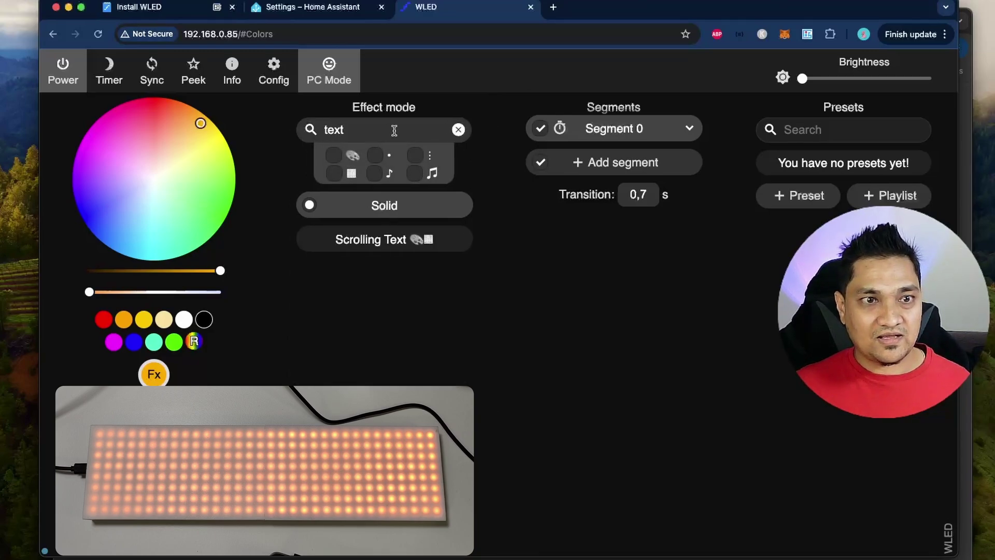
pyautogui.click(309, 240)
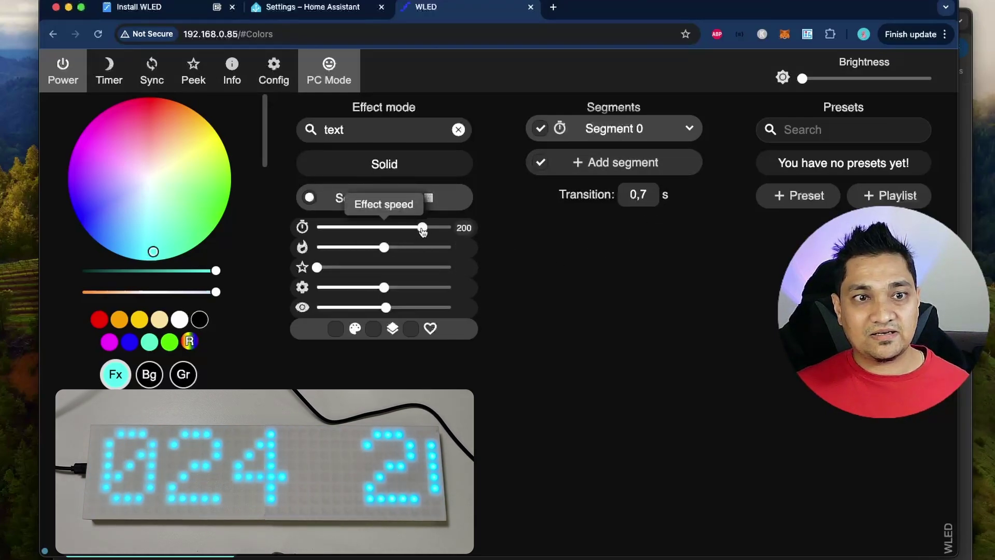
# Slow the Scrolling Text effect slightly, raise its font size a little, and keep Trail just above its minimum.
pyautogui.moveTo(422, 231)
pyautogui.mouseDown()
pyautogui.moveTo(397, 234)
pyautogui.moveTo(416, 235)
pyautogui.mouseUp()
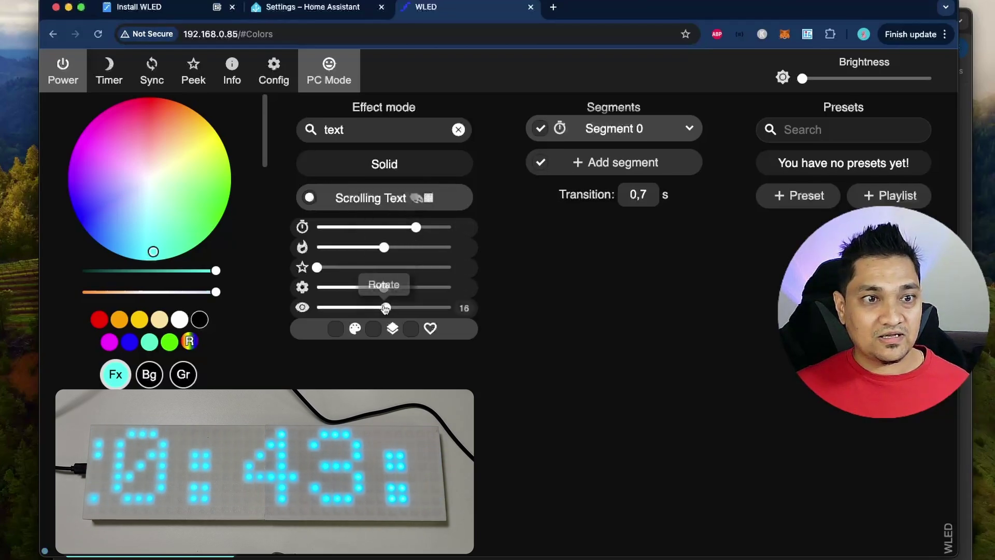
pyautogui.moveTo(386, 287); pyautogui.dragTo(398, 288)
pyautogui.moveTo(352, 265); pyautogui.dragTo(337, 269)
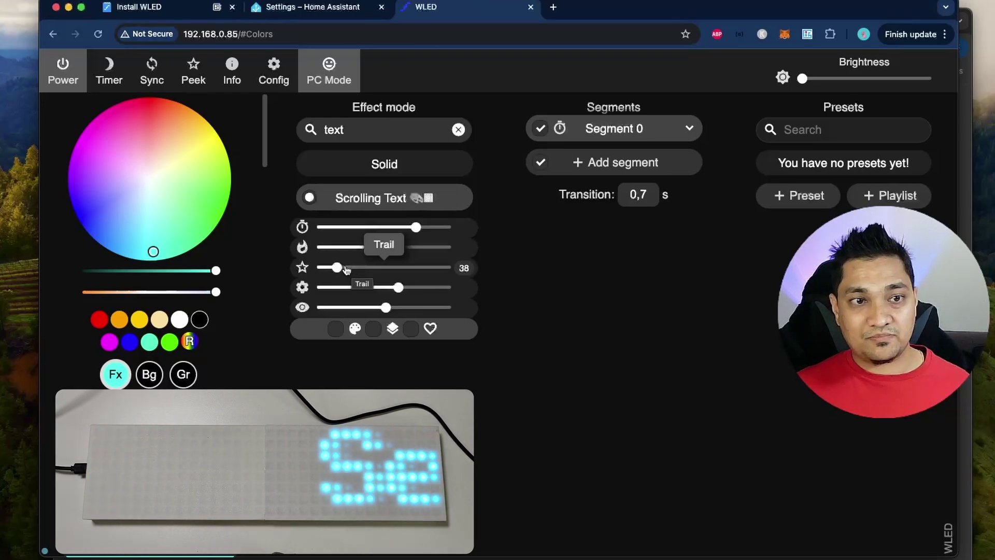
pyautogui.moveTo(346, 269); pyautogui.dragTo(321, 268)
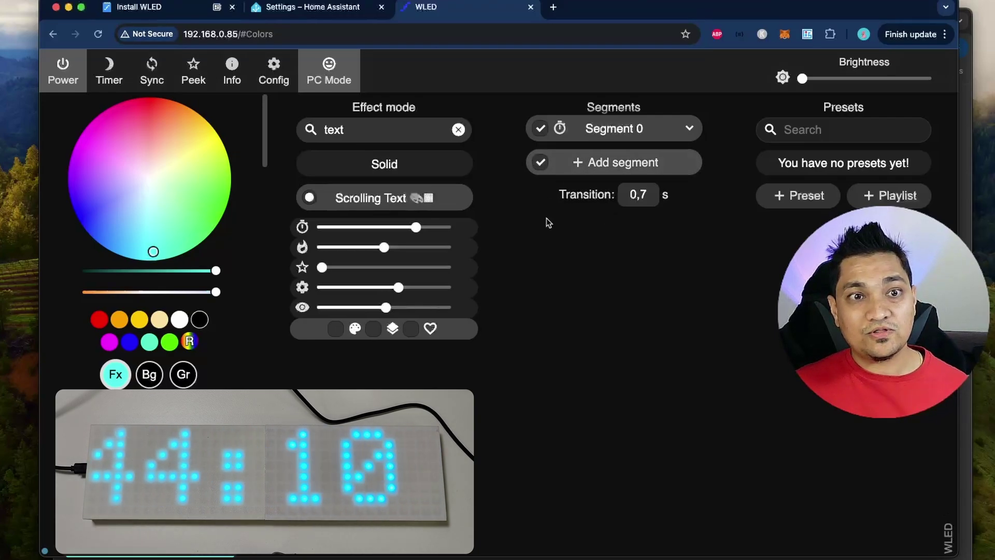
pyautogui.click(332, 7)
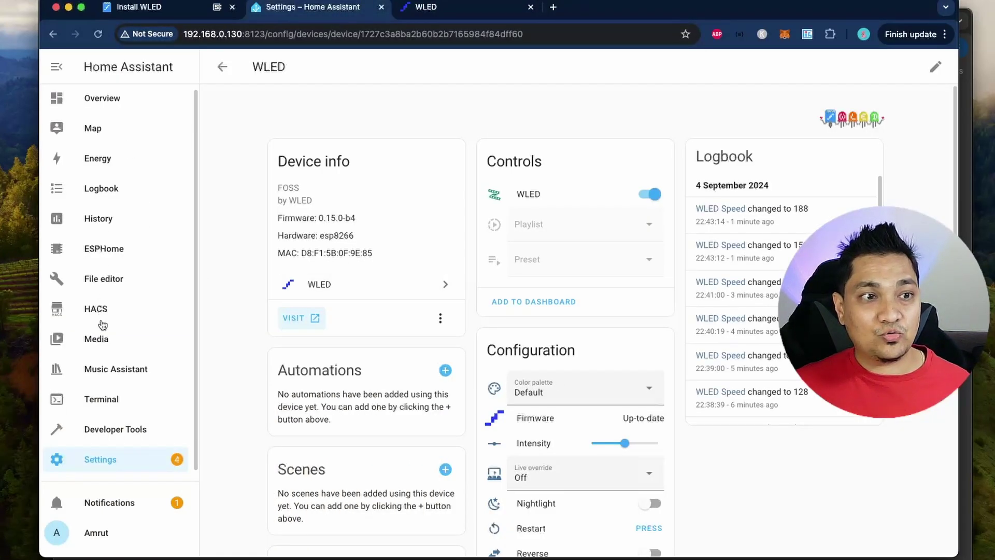
pyautogui.click(106, 278)
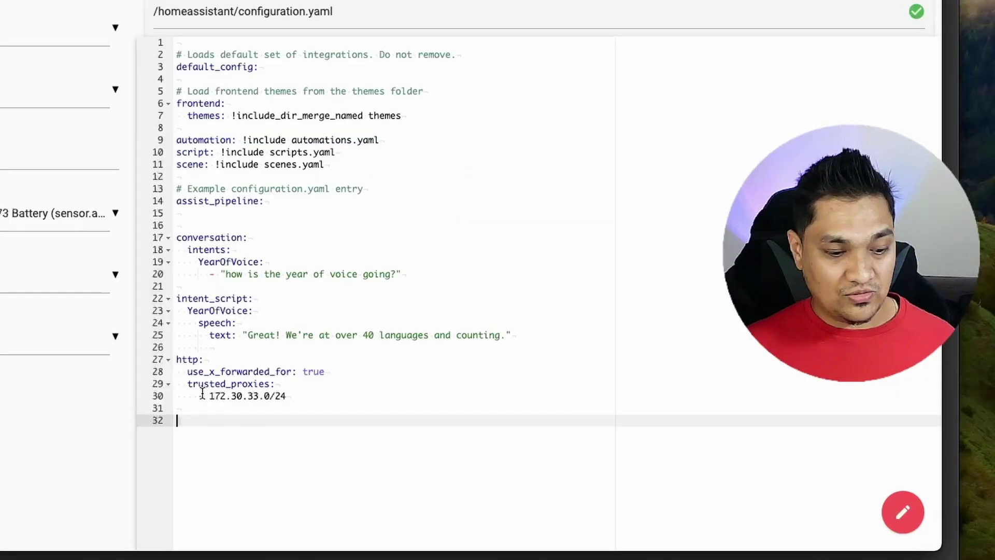
pyautogui.write('rest_command:   wled_text:     url: http://192.168.0.85/json/state     method: POST     payload: \'{ "bri": "{{brightness}}", "seg":{"id":0, "fx":122, "n":"{{ text }}" }}\'')
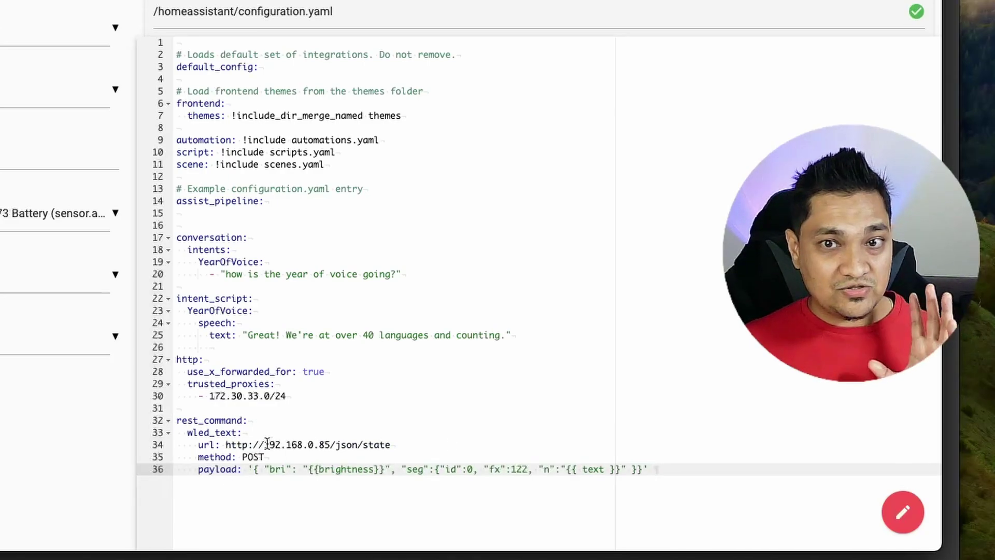
# Compare the rest_command URL's IP address with the WLED page address, and examine the /json/state path and the brightness and text payload variables.
pyautogui.moveTo(264, 444); pyautogui.dragTo(331, 444)
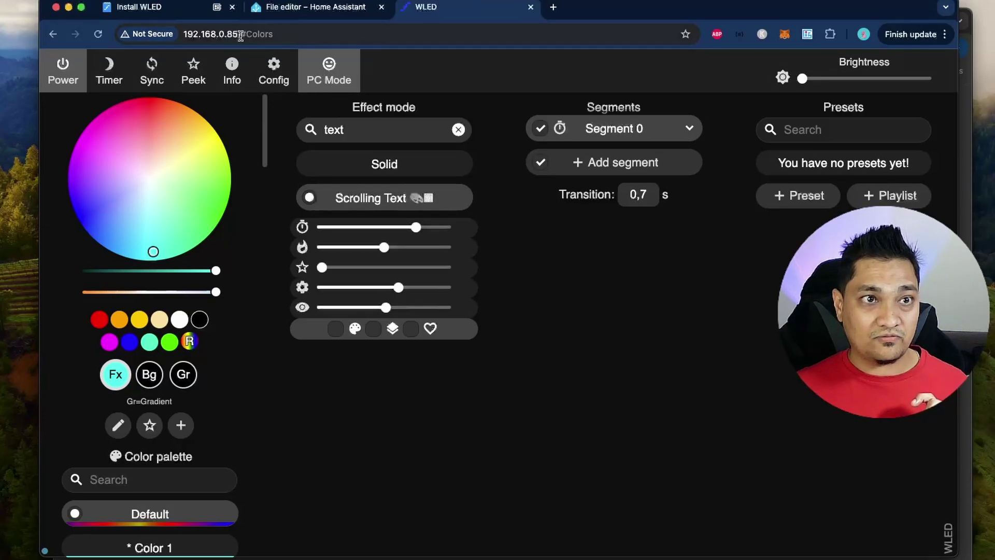
pyautogui.moveTo(239, 33); pyautogui.dragTo(175, 34)
pyautogui.click(342, 5)
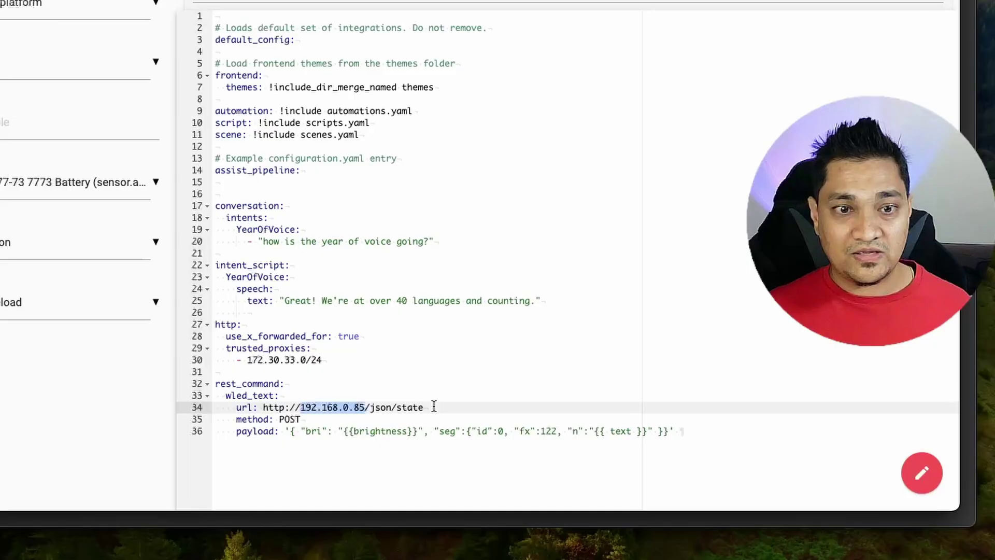
pyautogui.moveTo(433, 407); pyautogui.dragTo(365, 406)
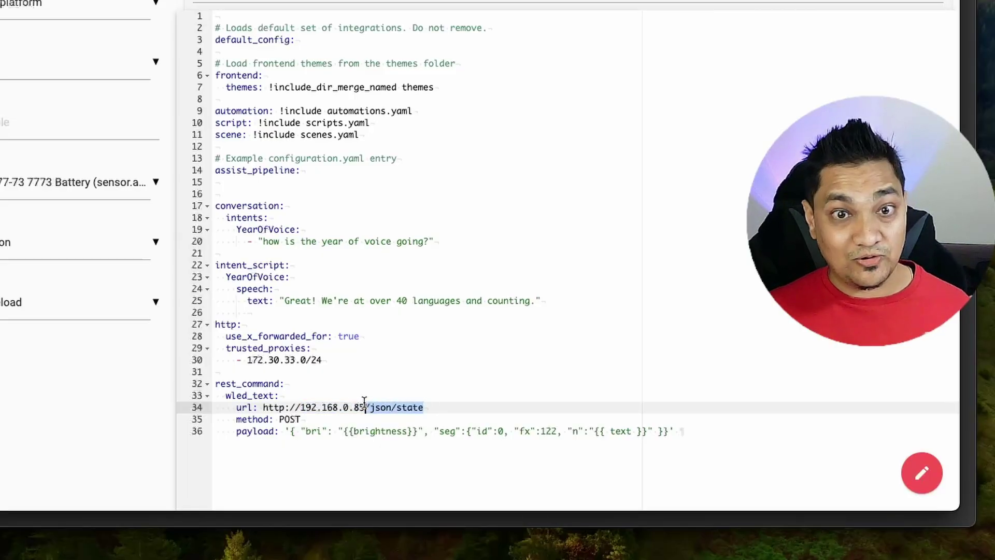
pyautogui.doubleClick(378, 431)
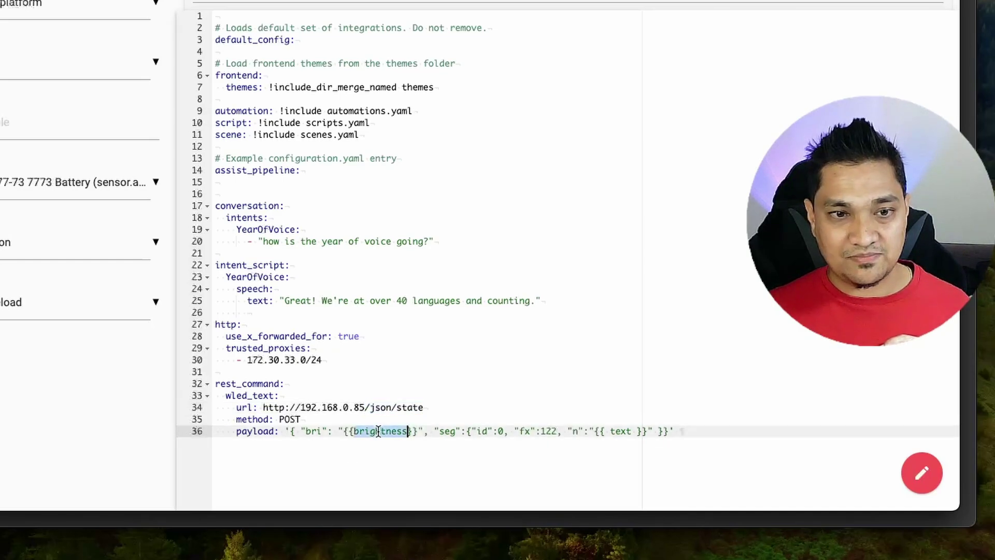
pyautogui.doubleClick(620, 431)
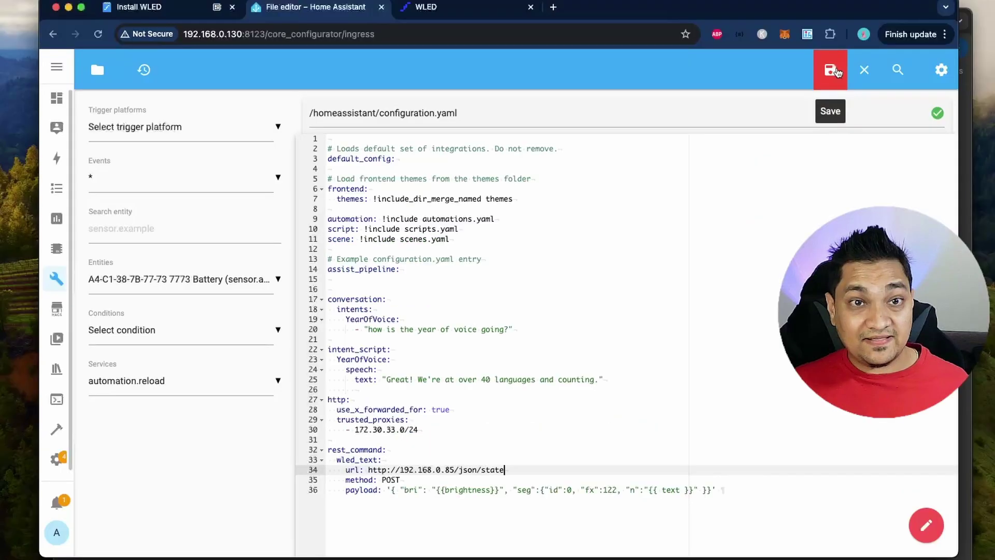
# Save configuration.yaml and restart Home Assistant.
pyautogui.click(835, 73)
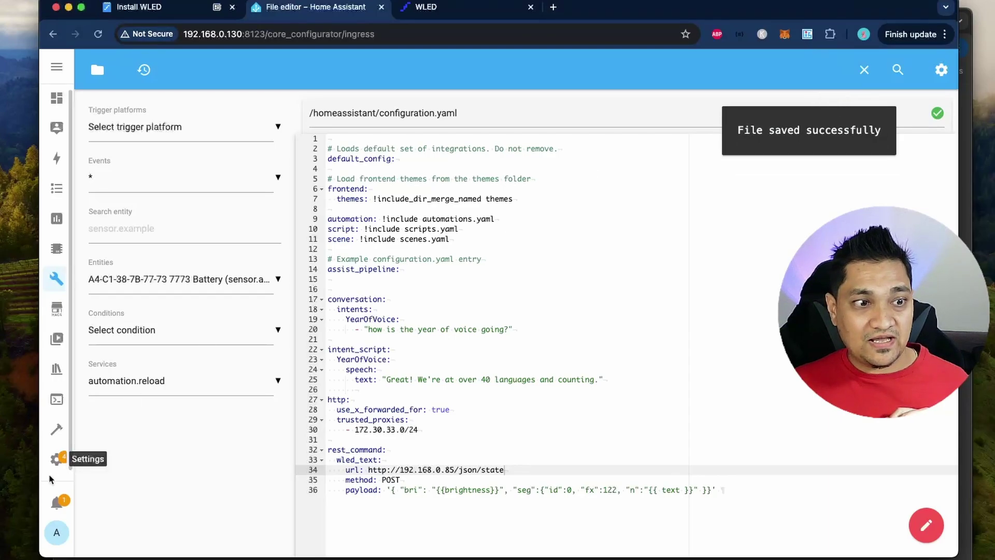
pyautogui.click(58, 463)
pyautogui.click(926, 67)
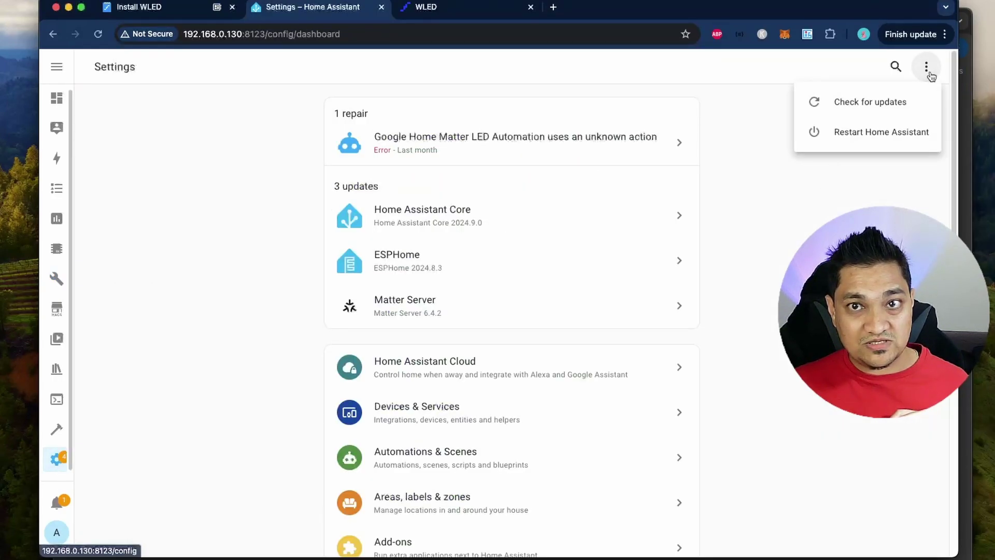
pyautogui.click(895, 131)
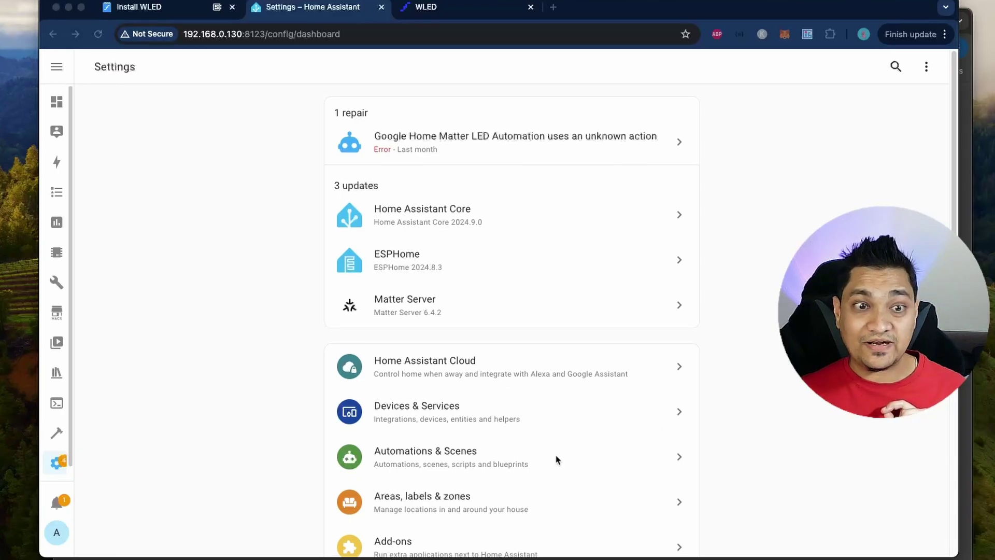
# Start a new empty automation under Automations & Scenes.
pyautogui.scroll(-2, 554, 460)
pyautogui.click(471, 357)
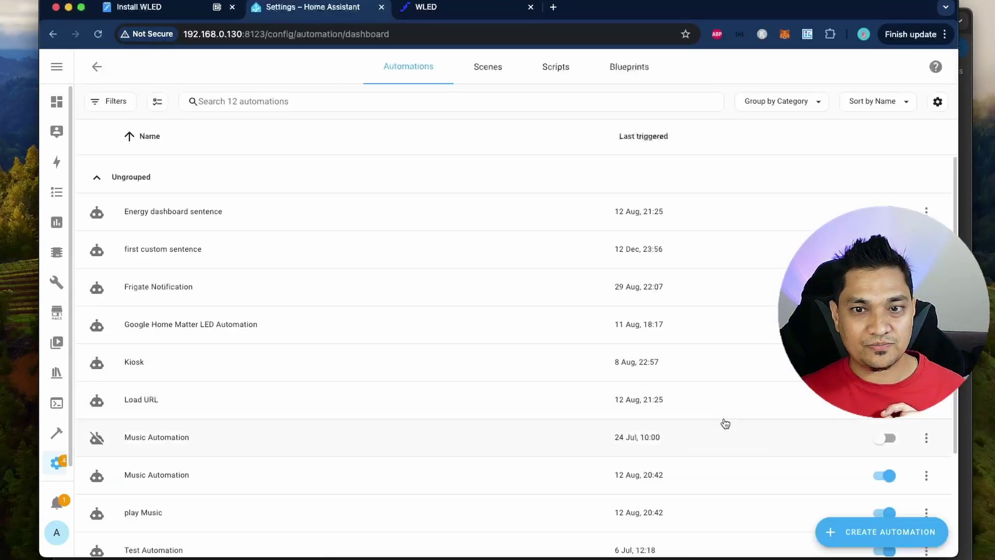
pyautogui.click(881, 532)
pyautogui.click(410, 236)
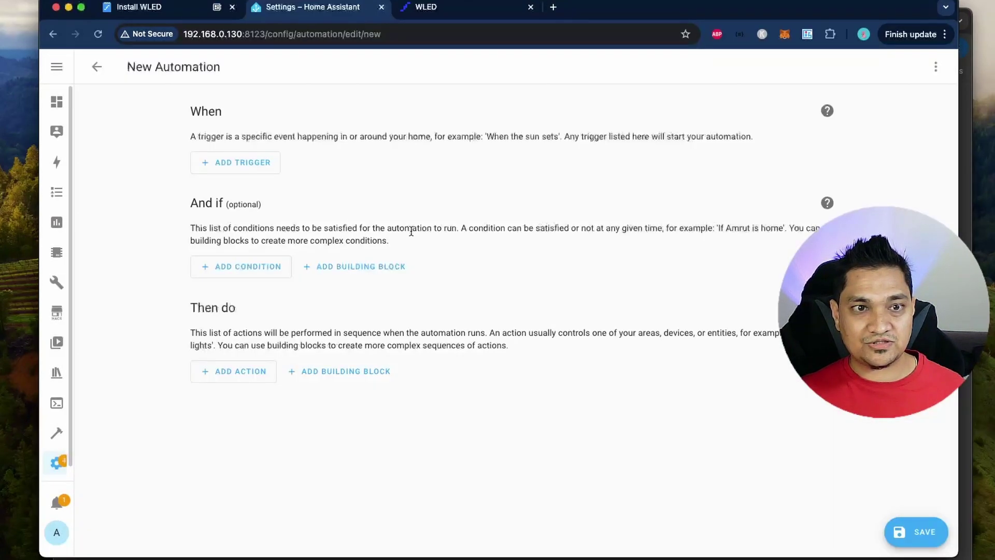
# Add a Time Pattern trigger to the automation with Minutes set to /1.
pyautogui.click(230, 163)
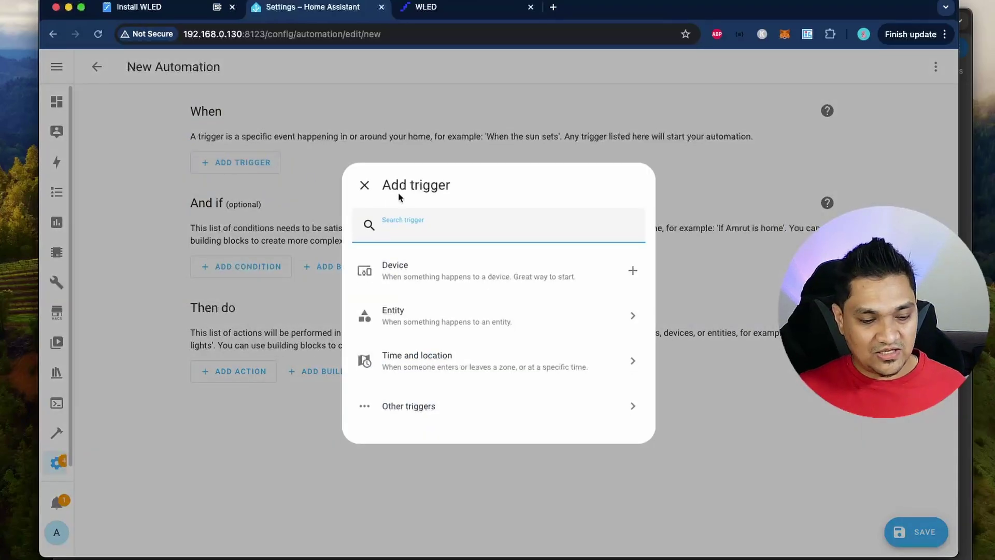
pyautogui.write('timer')
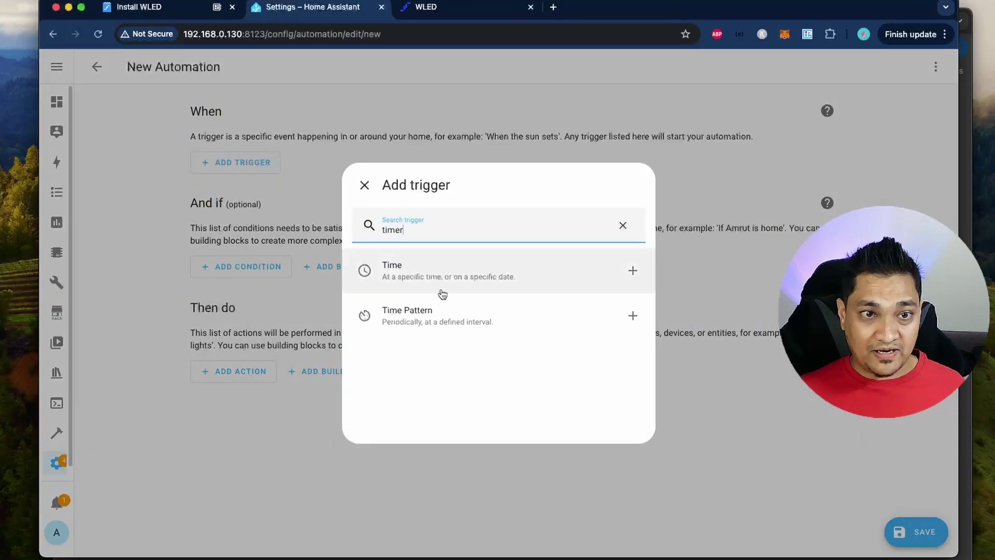
pyautogui.click(440, 314)
pyautogui.click(439, 240)
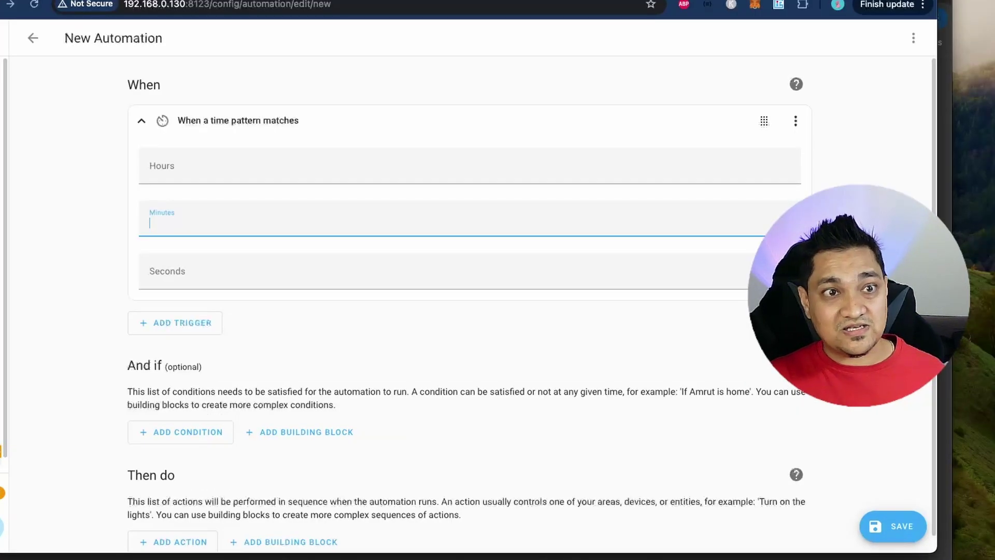
pyautogui.write('/1')
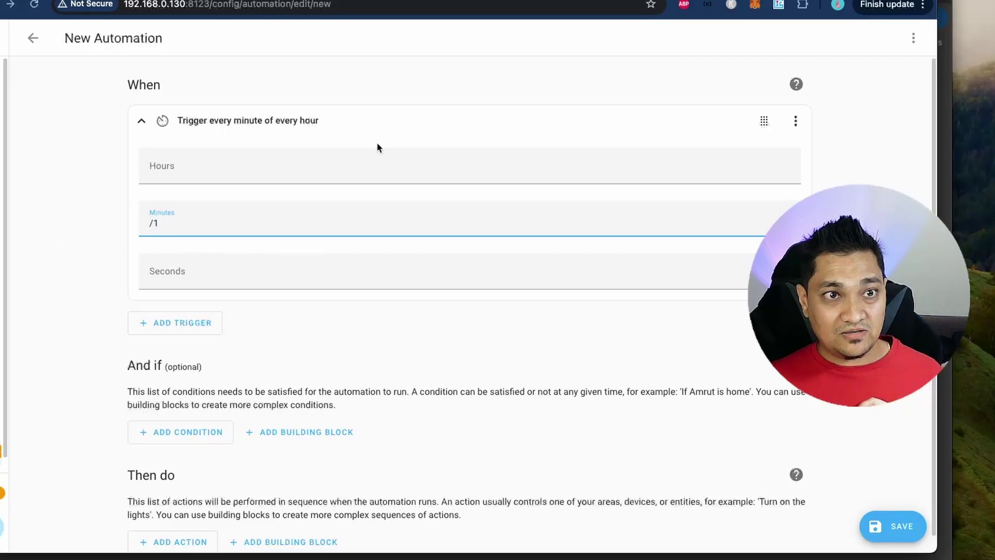
# Add a Perform an action step to the automation and choose RESTful Command: wled_text as its action.
pyautogui.scroll(-1, 369, 196)
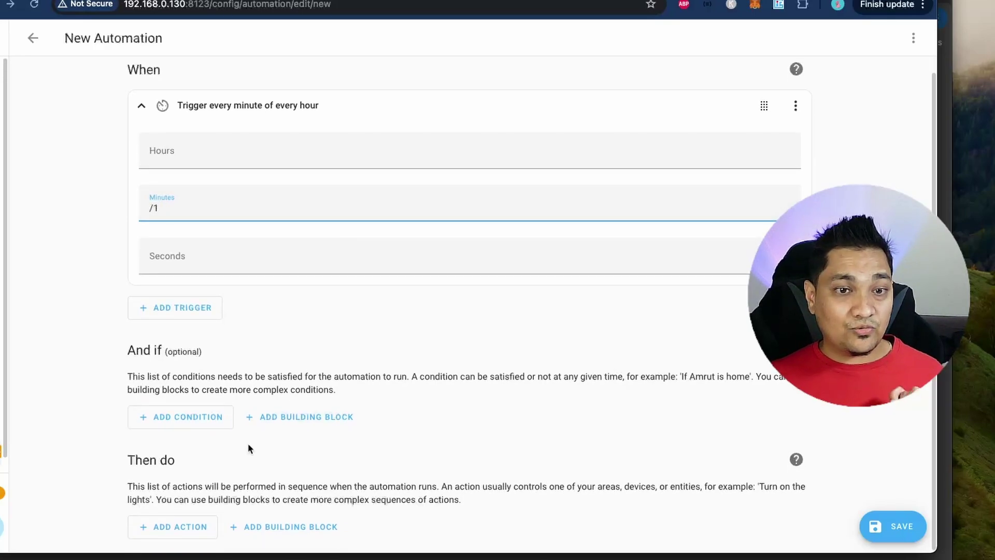
pyautogui.click(163, 529)
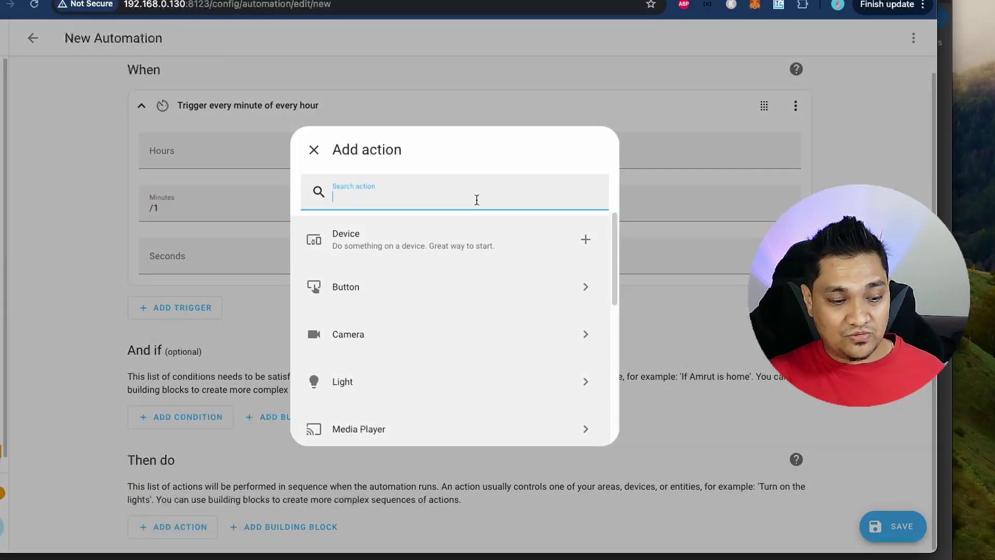
pyautogui.write('action')
pyautogui.click(470, 232)
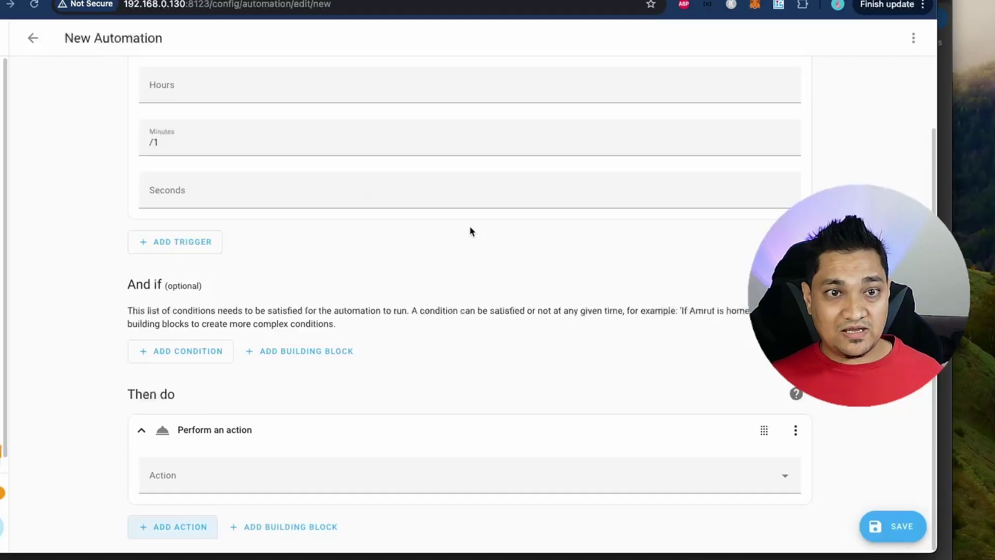
pyautogui.click(350, 475)
pyautogui.write('rest_co')
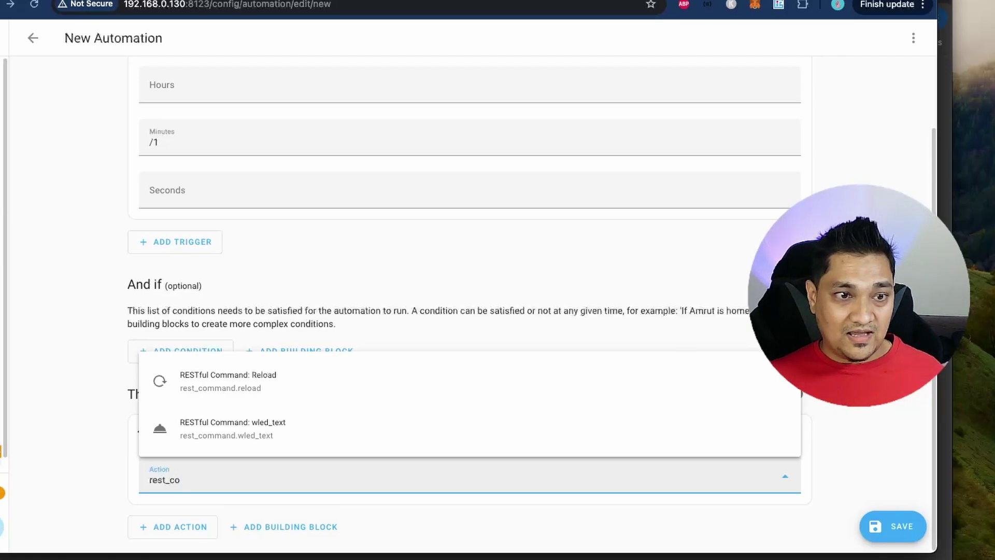
pyautogui.click(277, 435)
pyautogui.scroll(-2, 435, 162)
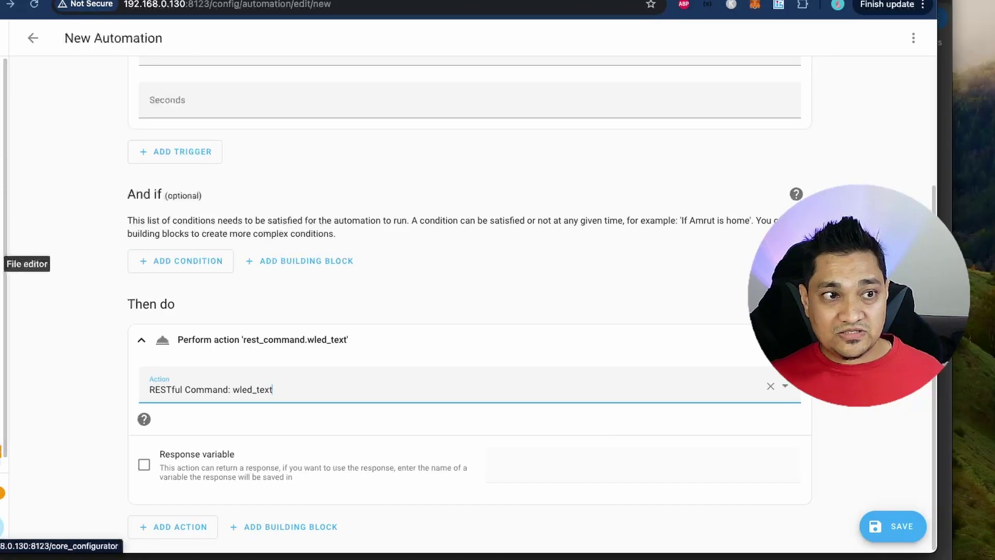
# Open the File editor in a separate window and locate the brightness and text variables in the wled_text payload of configuration.yaml.
pyautogui.click(5, 263)
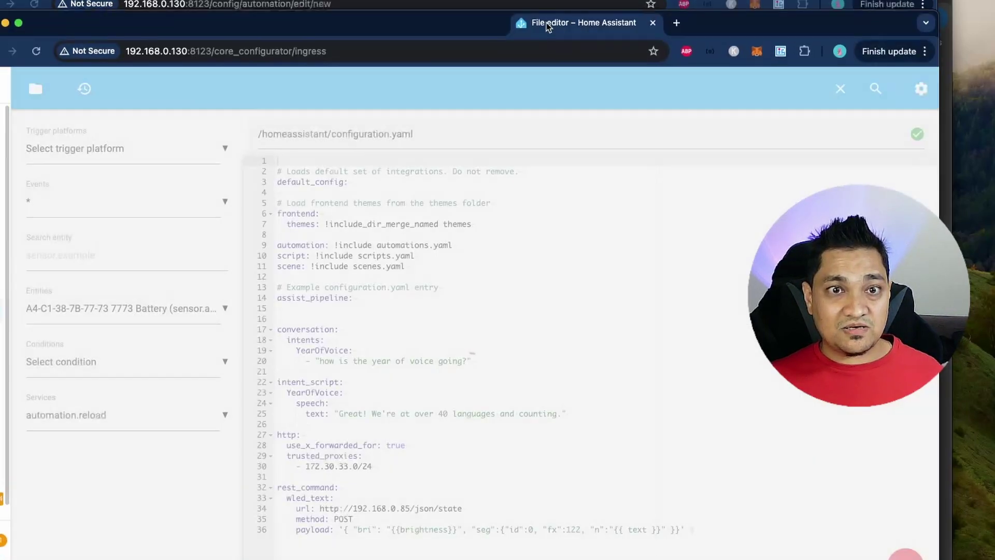
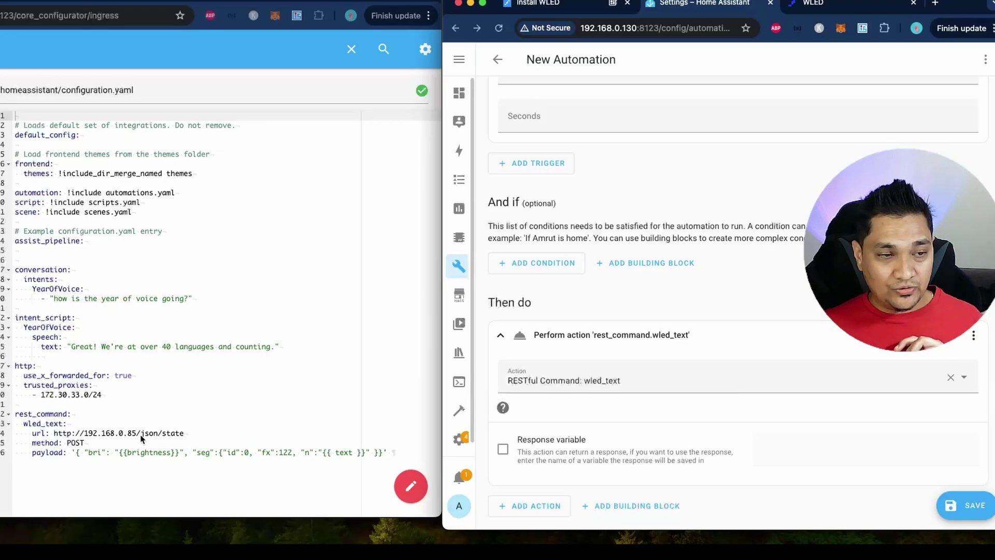
pyautogui.doubleClick(147, 454)
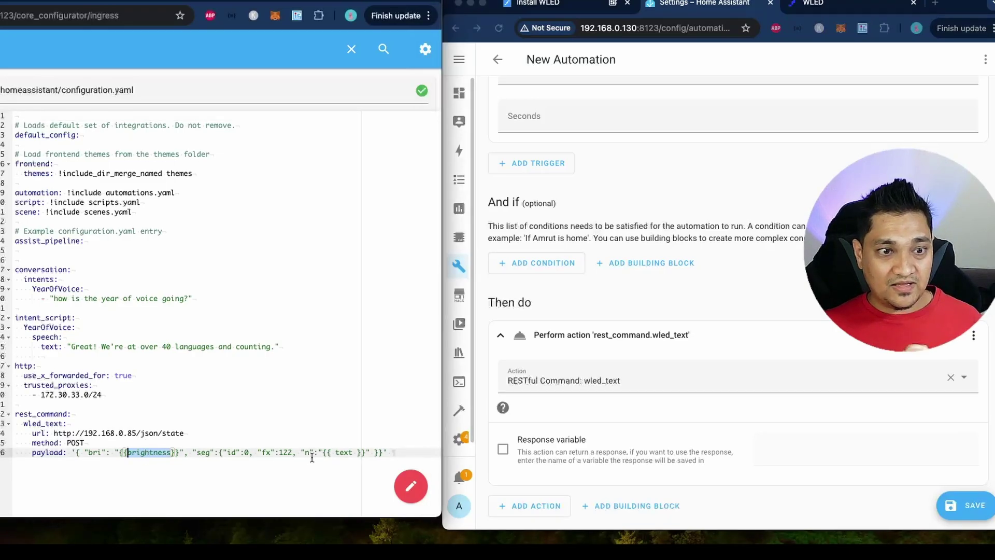
pyautogui.doubleClick(343, 453)
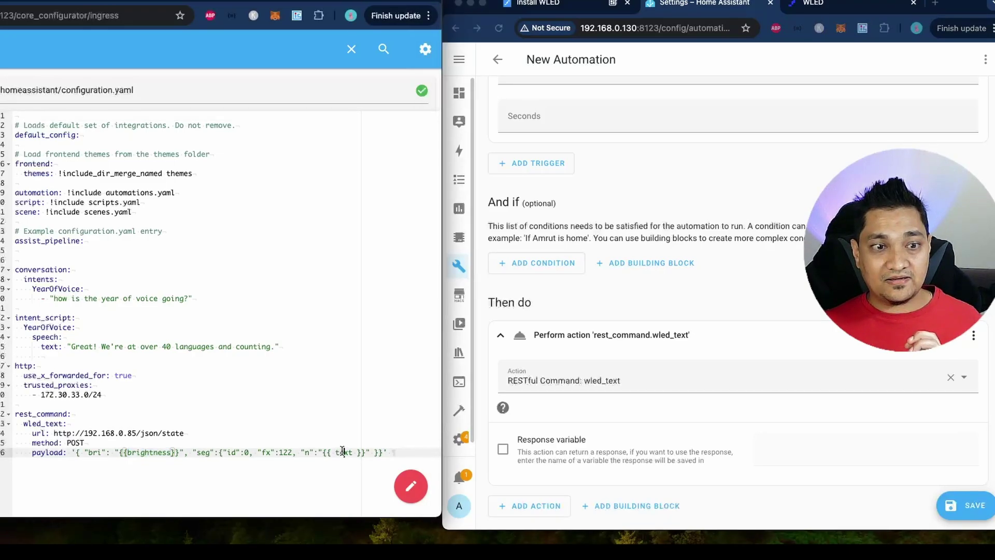
# Switch the wled_text action to YAML editing and replace the empty braces after data with a new indented line.
pyautogui.click(974, 336)
pyautogui.click(973, 335)
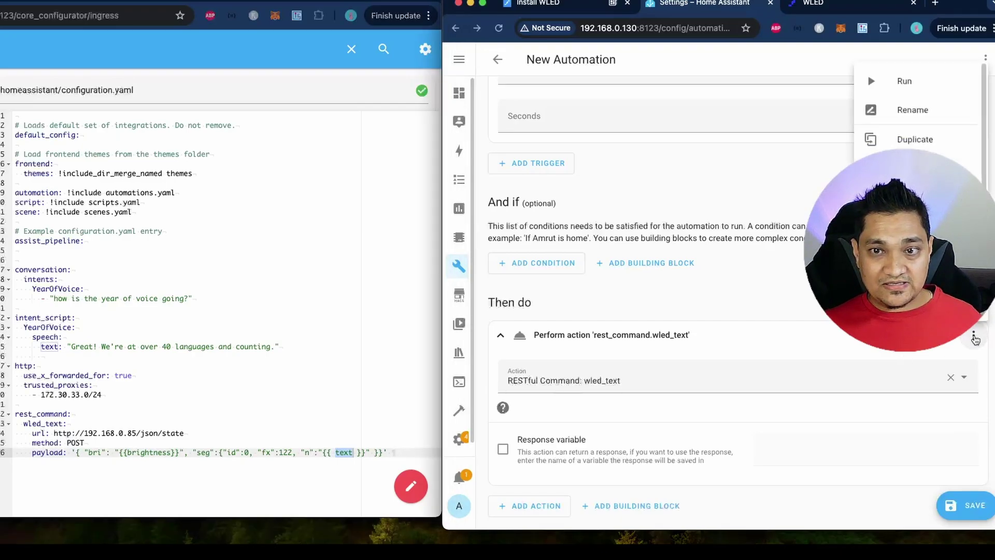
pyautogui.click(912, 288)
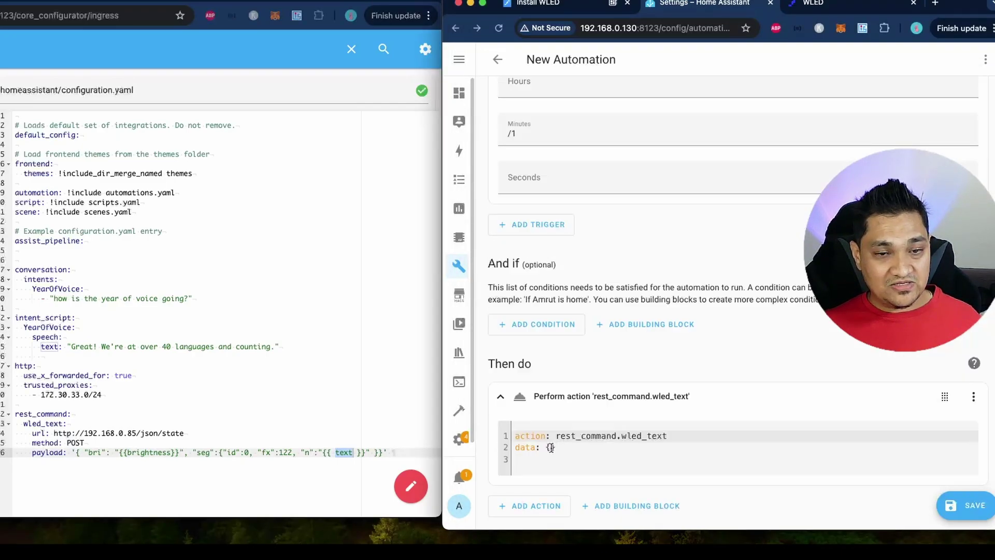
pyautogui.click(550, 447)
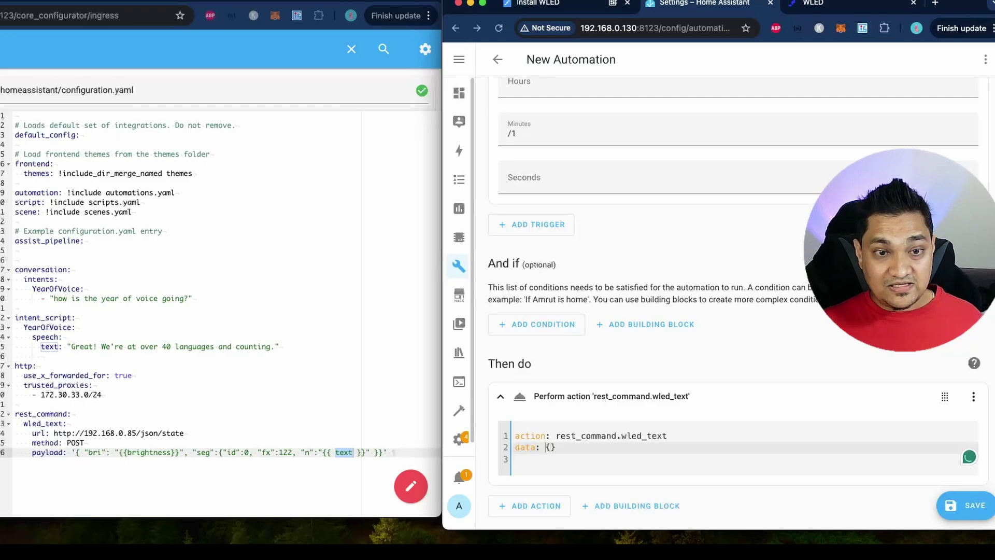
pyautogui.hotkey('shift', 'End')
pyautogui.press('Delete')
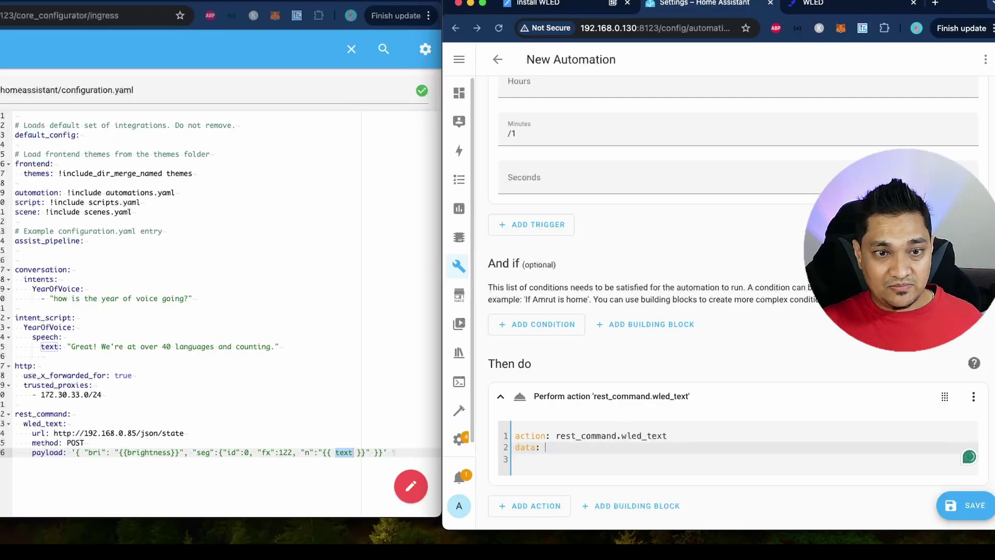
pyautogui.press('Return')
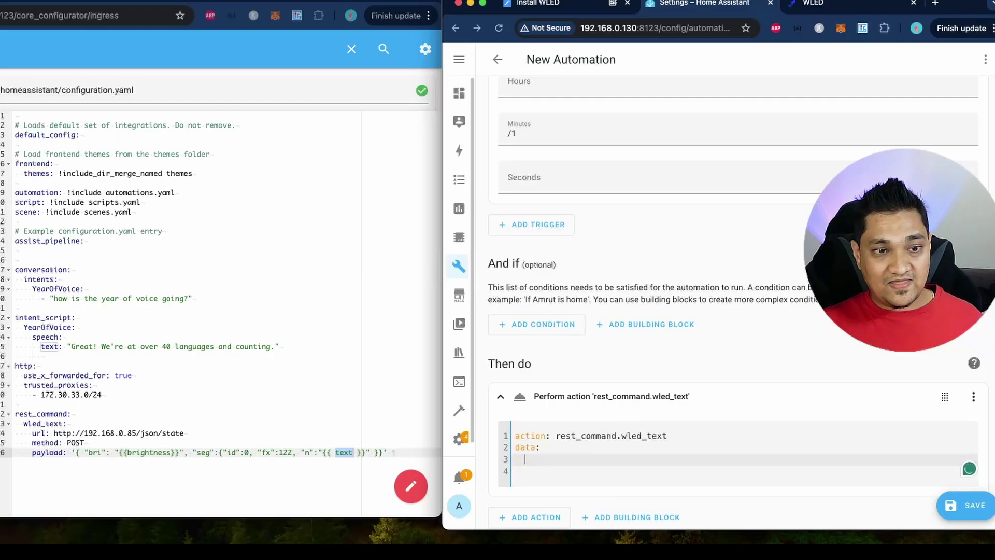
# Add brightness: "50" under data in the wled_text action, matching the variable name in the payload.
pyautogui.write('bri')
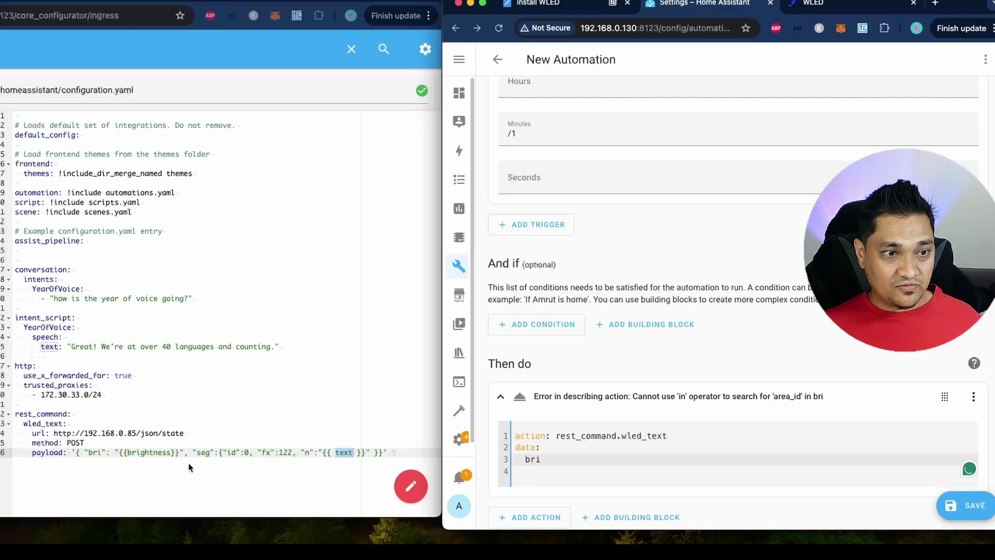
pyautogui.click(161, 456)
pyautogui.doubleClick(159, 456)
pyautogui.press('super+grave')
pyautogui.write('ghtness: "')
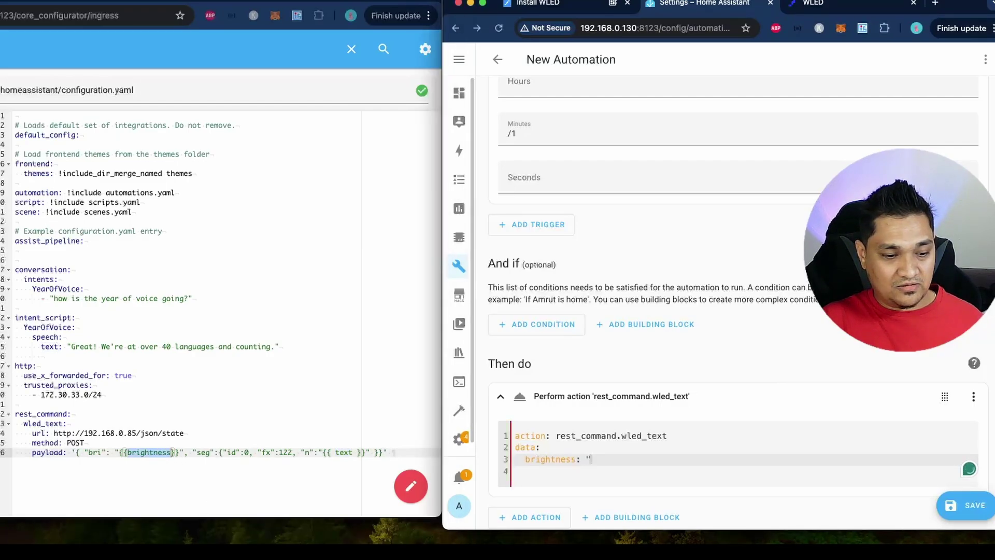
pyautogui.write('50')
pyautogui.write('"')
pyautogui.press('Return')
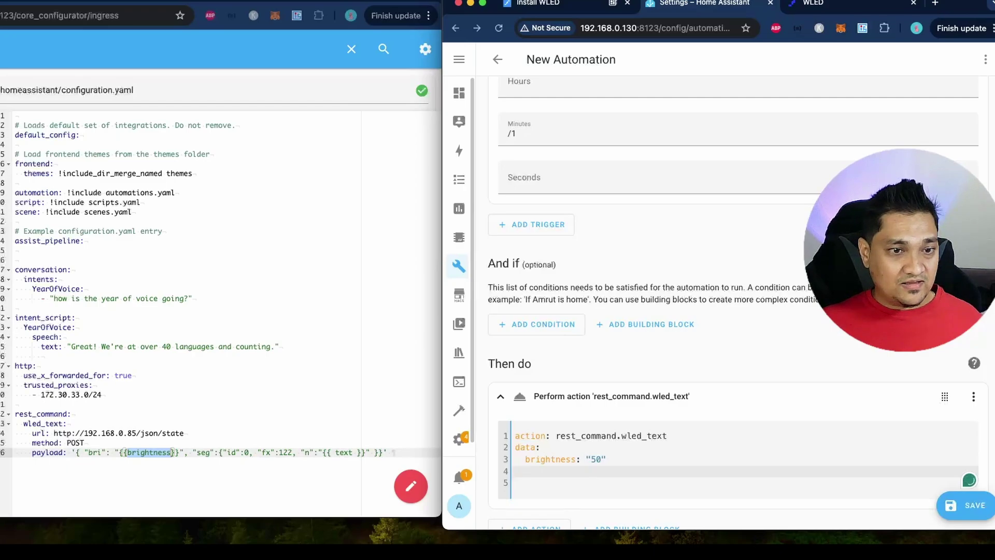
# Add text: "Subscribe" below the brightness entry, matching the payload's text variable.
pyautogui.click(346, 452)
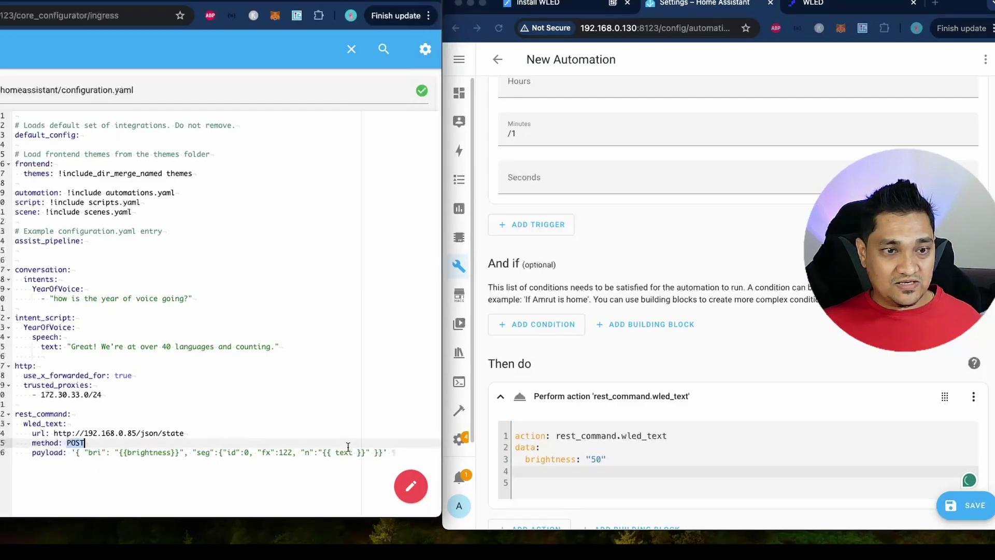
pyautogui.doubleClick(345, 451)
pyautogui.click(538, 470)
pyautogui.write('text: ')
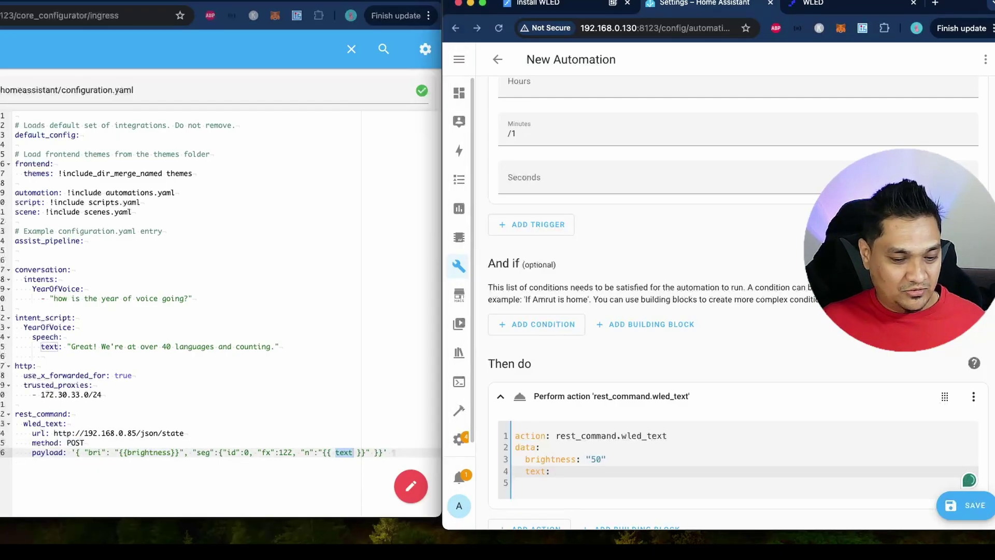
pyautogui.write('"Subscribe"')
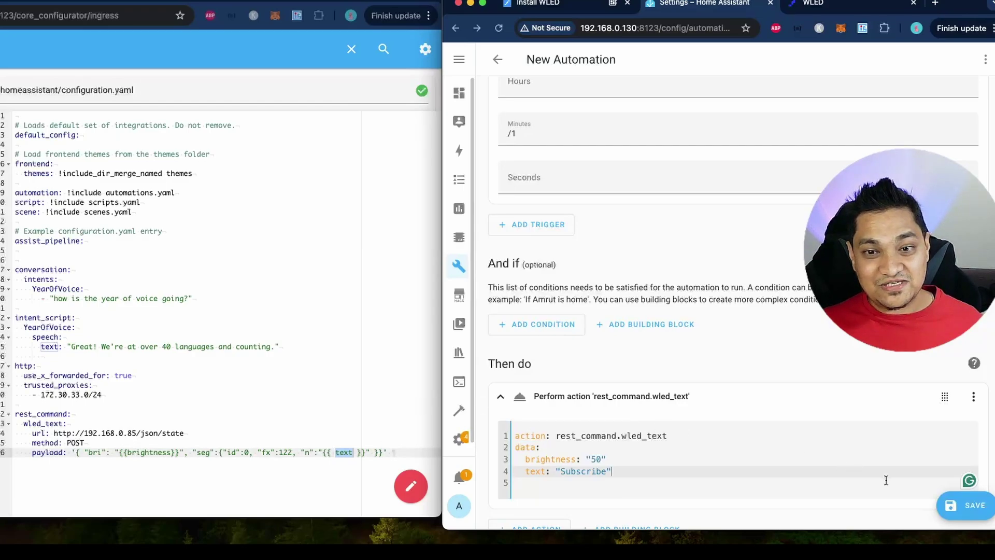
# Remove the spaces inside the text placeholder of the wled_text payload in configuration.yaml so it reads {{text}}.
pyautogui.click(528, 459)
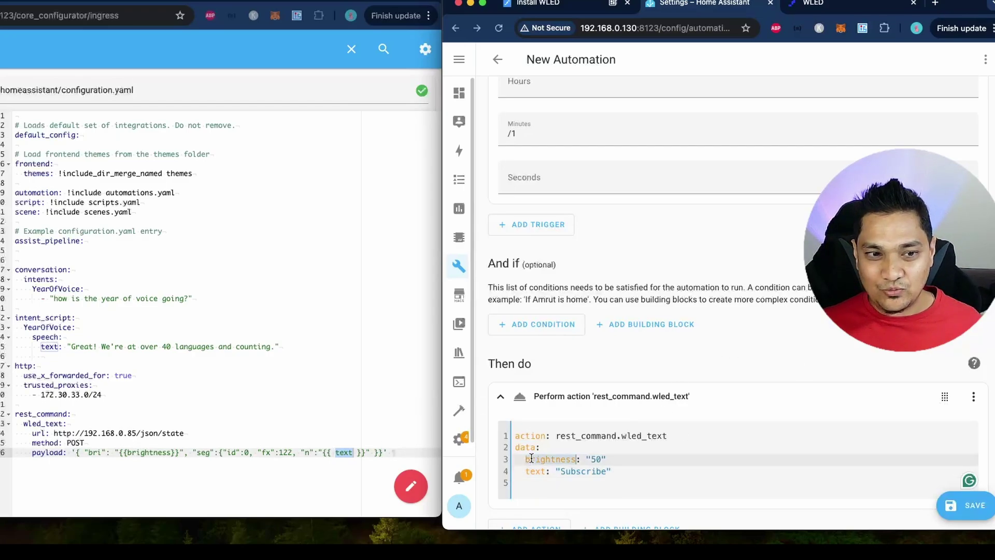
pyautogui.doubleClick(337, 453)
pyautogui.click(335, 452)
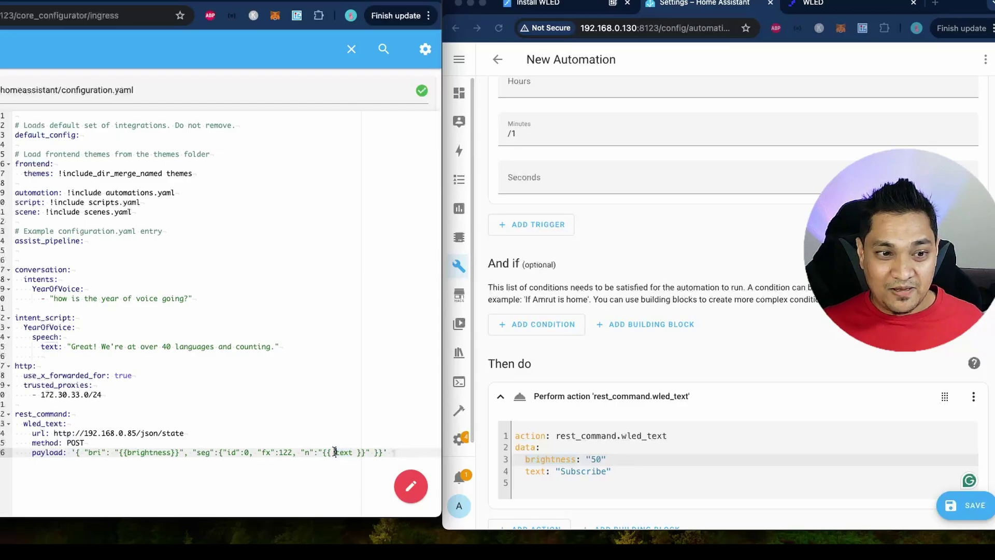
pyautogui.press('Left')
pyautogui.press('Delete')
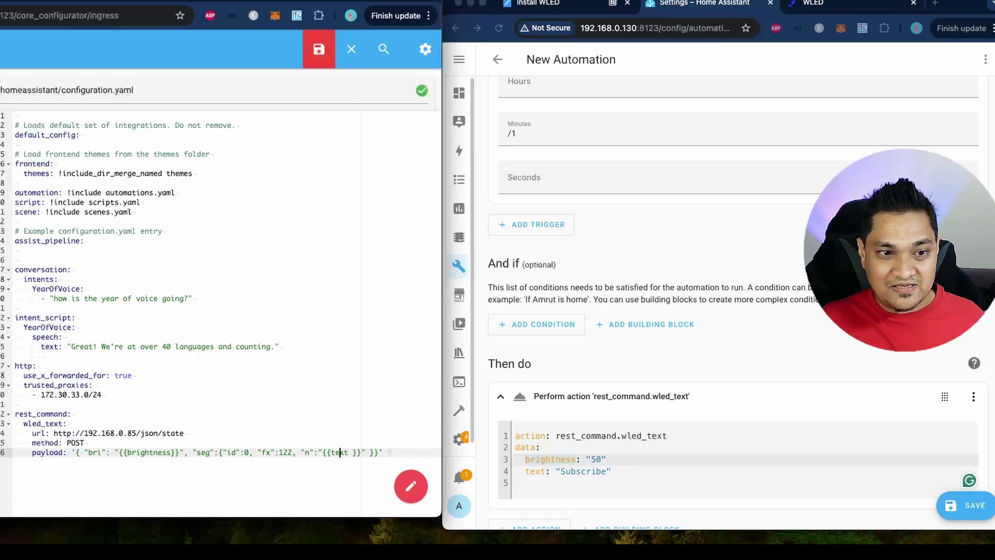
pyautogui.press('Delete')
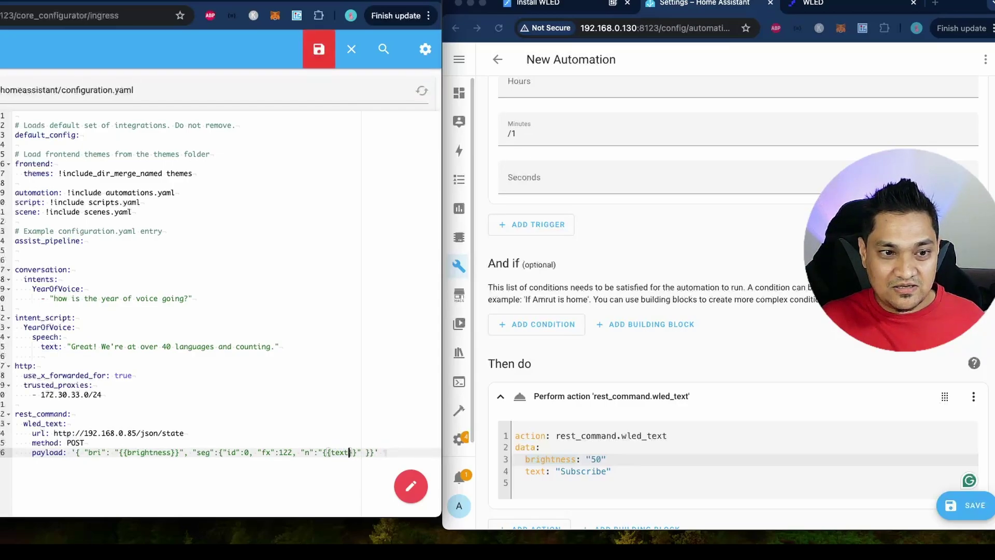
pyautogui.moveTo(358, 453); pyautogui.dragTo(325, 453)
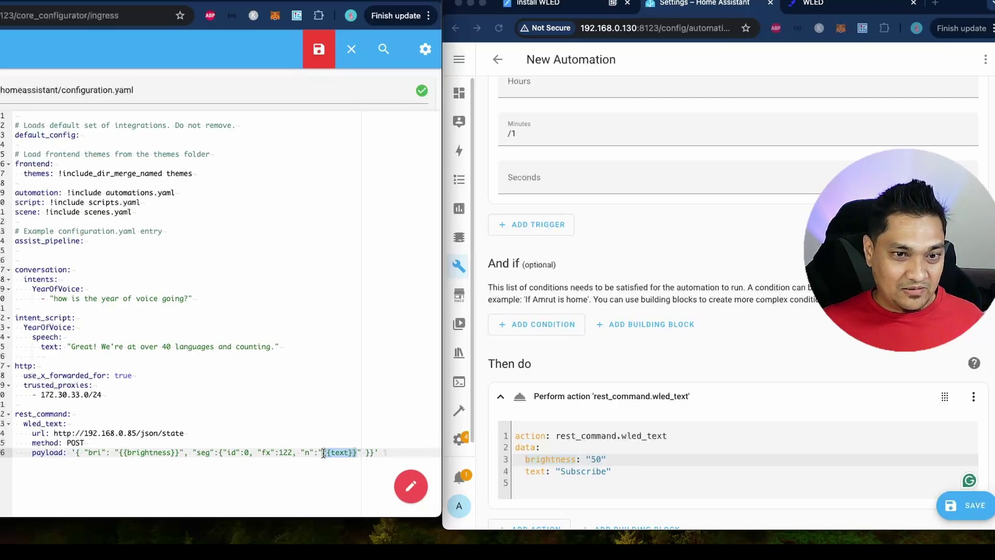
# Save the new automation under the name WLED Automation and run it manually.
pyautogui.click(577, 459)
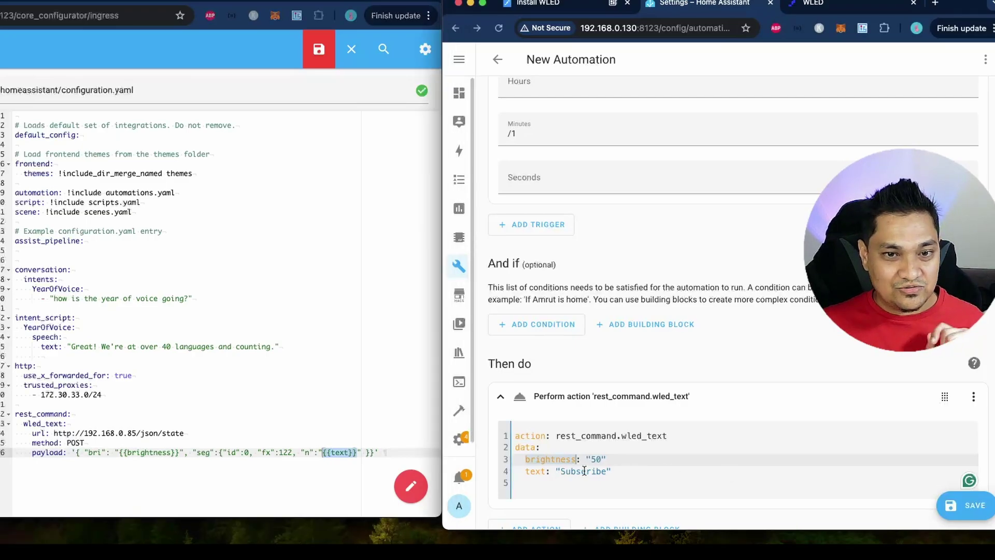
pyautogui.click(967, 511)
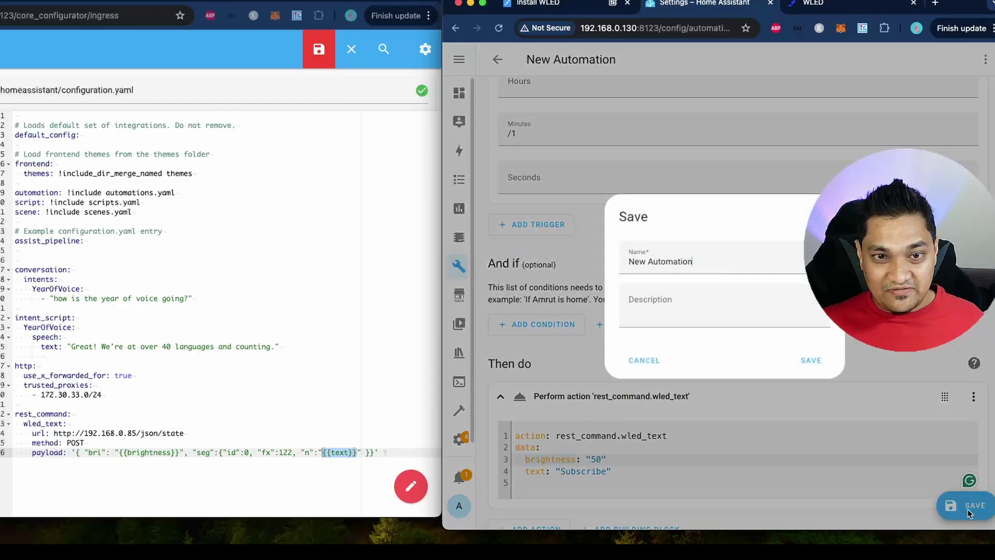
pyautogui.moveTo(694, 262); pyautogui.dragTo(624, 261)
pyautogui.write('WLED Automation')
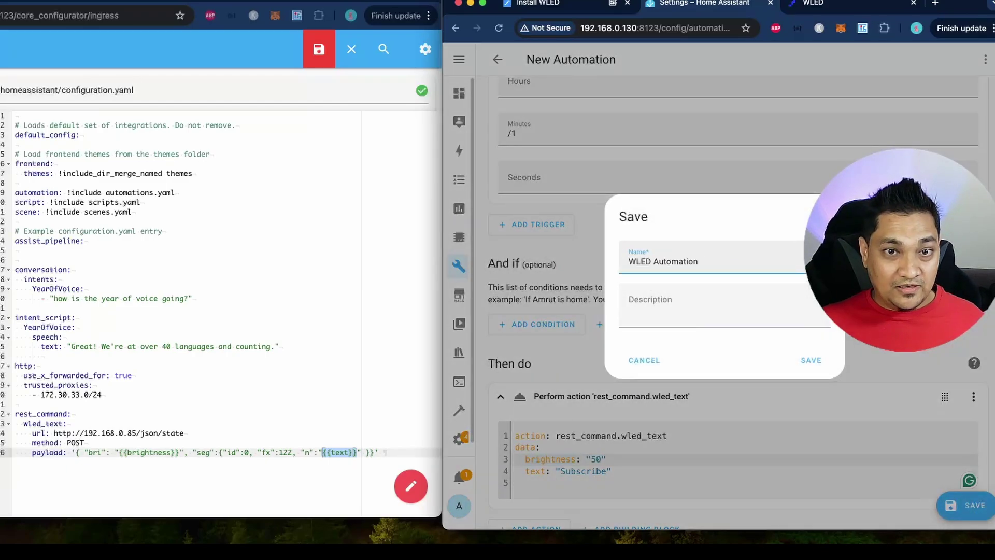
pyautogui.click(811, 360)
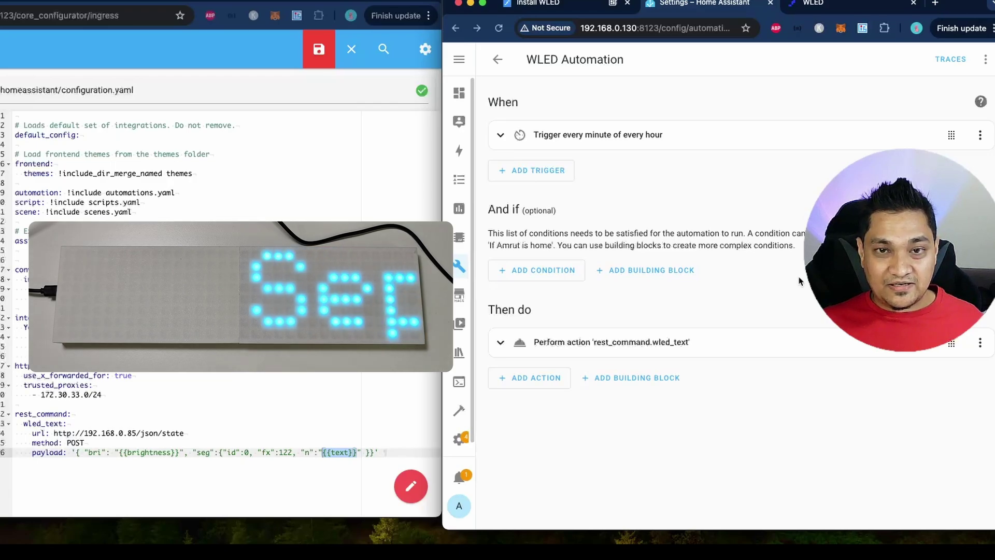
pyautogui.click(985, 59)
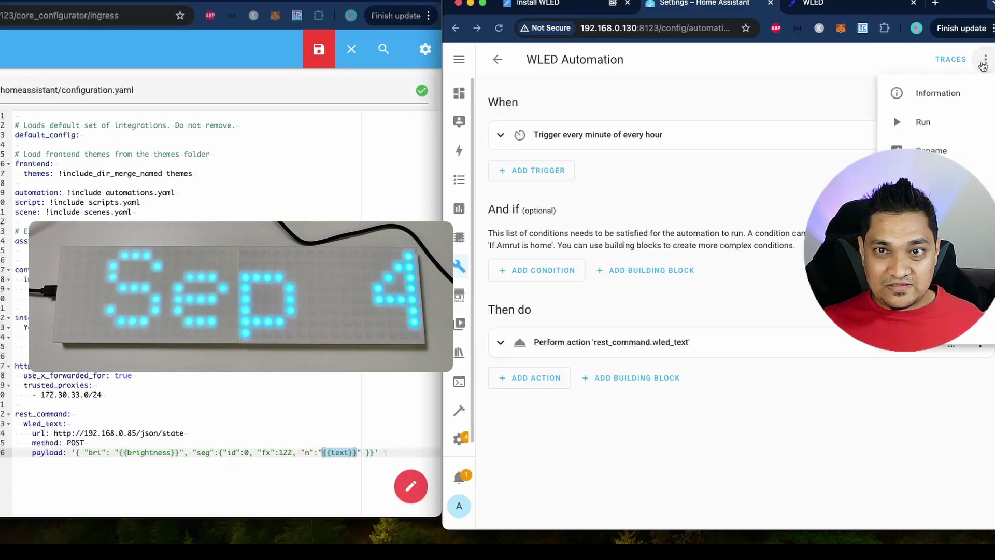
pyautogui.click(936, 127)
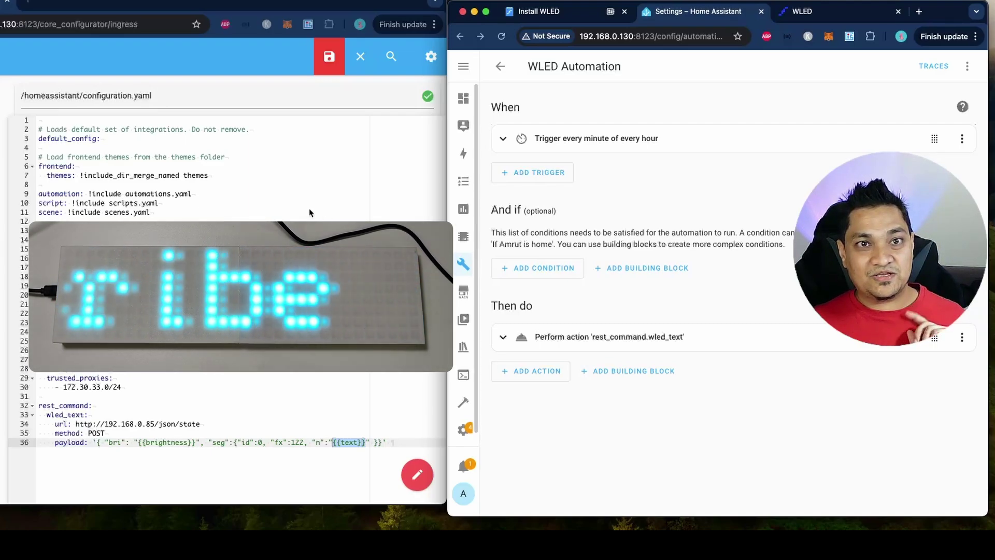
# Switch to the WLED page, widen its window, and open the browser's Developer Tools with a larger area for the page.
pyautogui.click(547, 15)
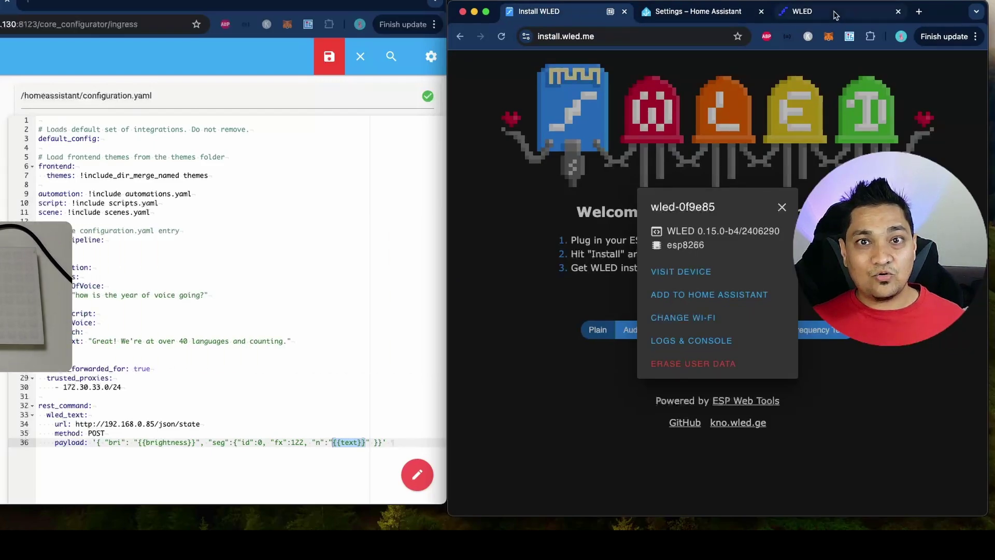
pyautogui.click(808, 16)
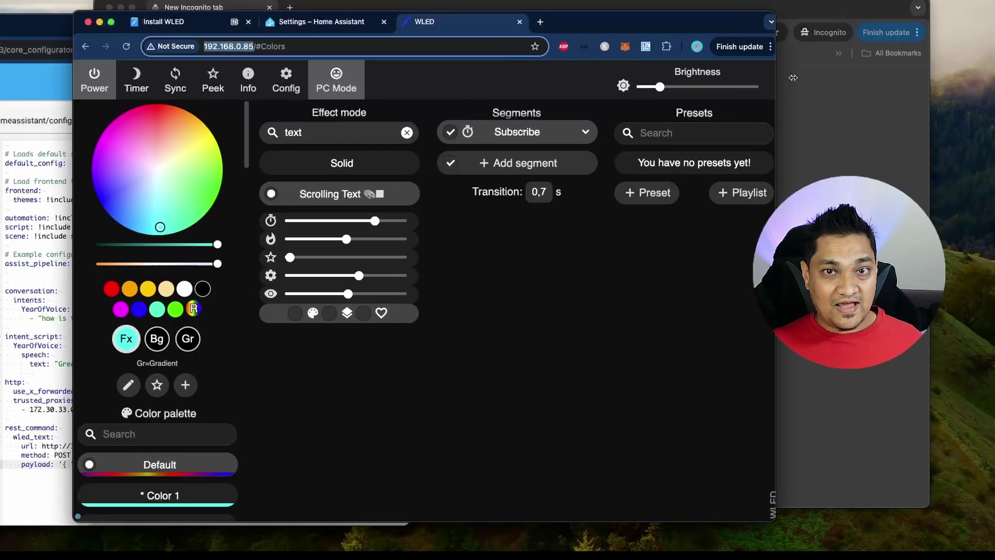
pyautogui.moveTo(894, 78)
pyautogui.mouseDown()
pyautogui.moveTo(882, 78)
pyautogui.moveTo(906, 78)
pyautogui.mouseUp()
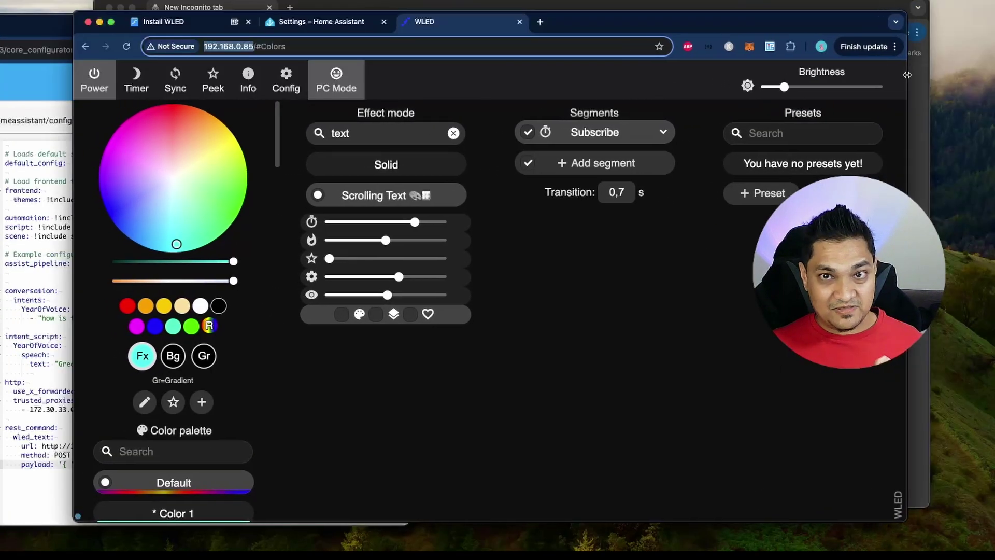
pyautogui.click(896, 48)
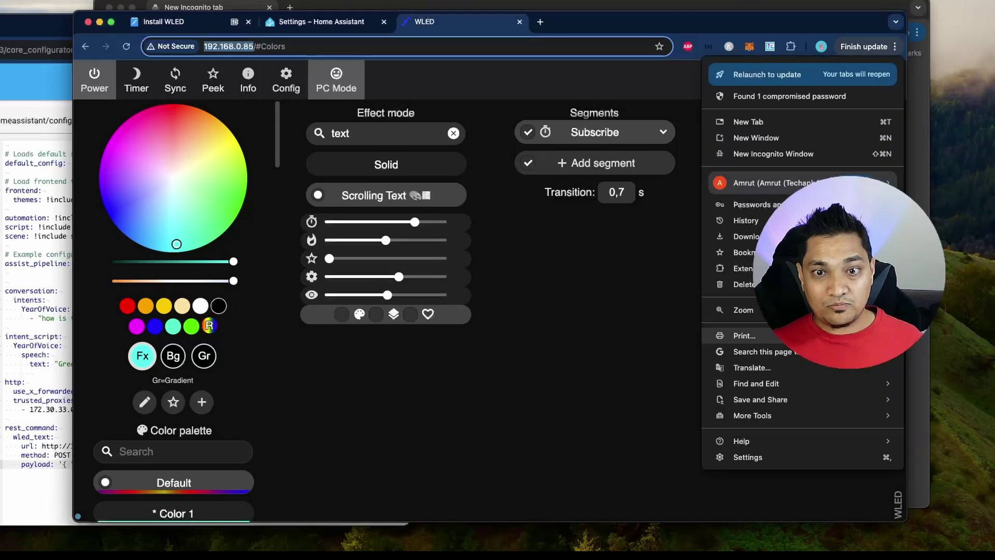
pyautogui.moveTo(815, 419)
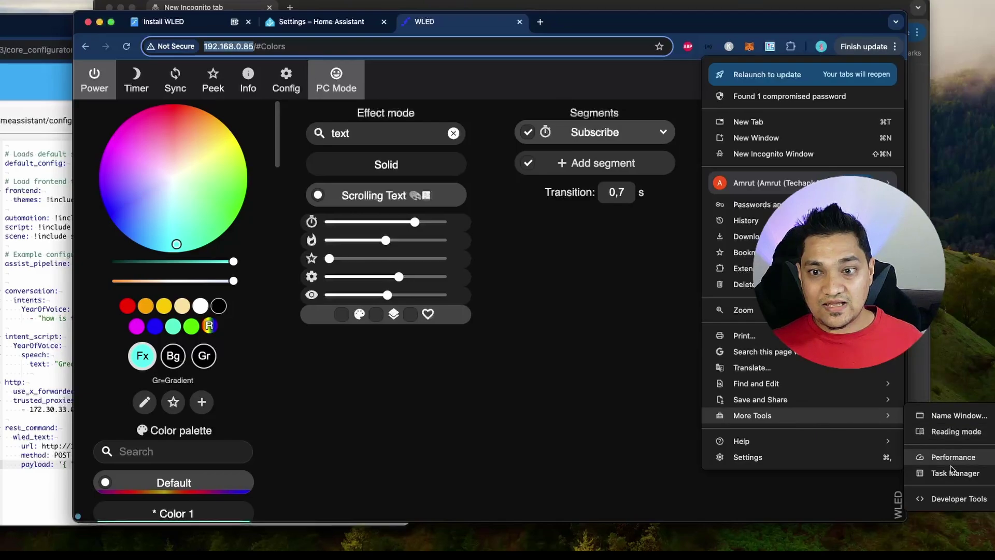
pyautogui.click(954, 499)
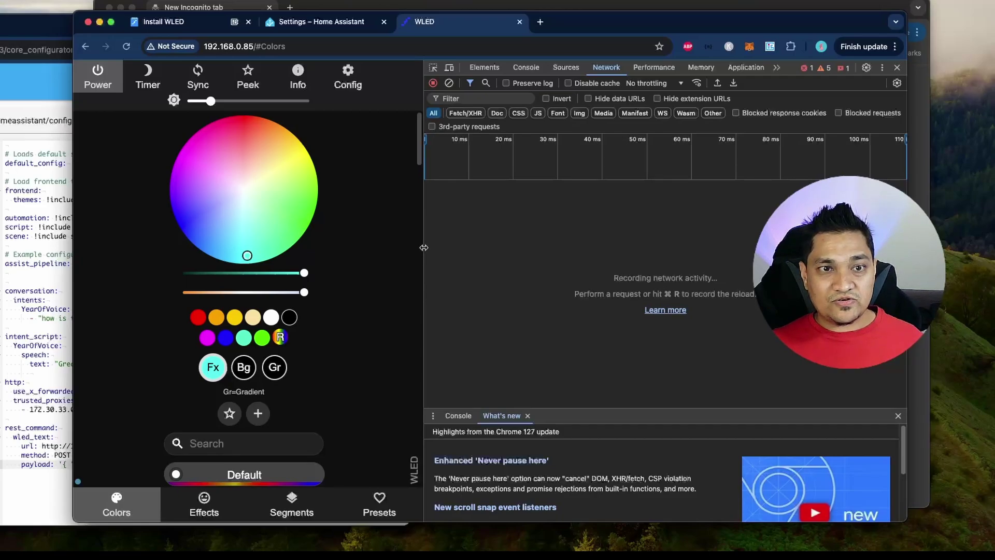
pyautogui.moveTo(425, 247); pyautogui.dragTo(584, 247)
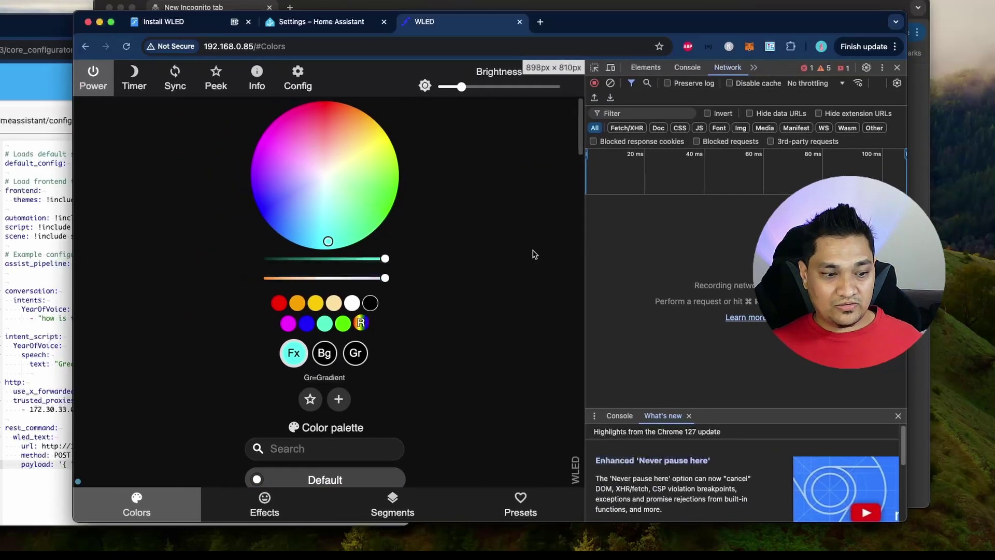
# Reload the WLED page to record its network requests and inspect the messages of the ws websocket.
pyautogui.press('super+r')
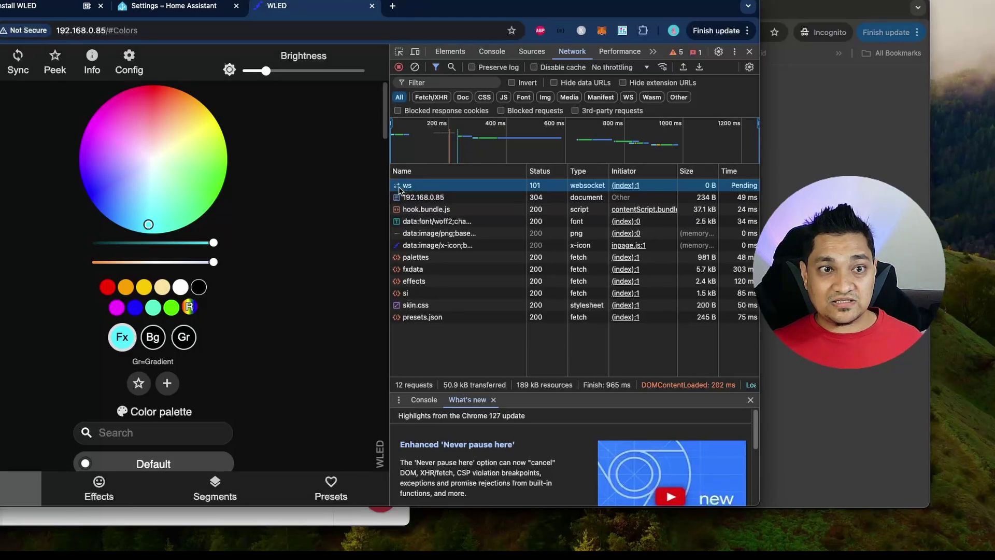
pyautogui.click(471, 187)
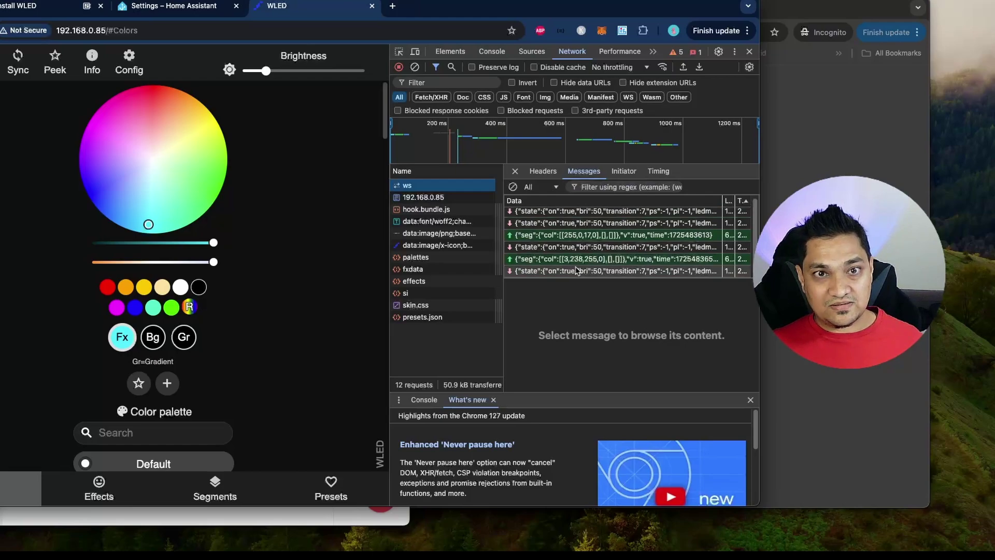
# Clear the recorded messages of the ws websocket and choose red on the WLED colour wheel to capture its colour message.
pyautogui.click(543, 171)
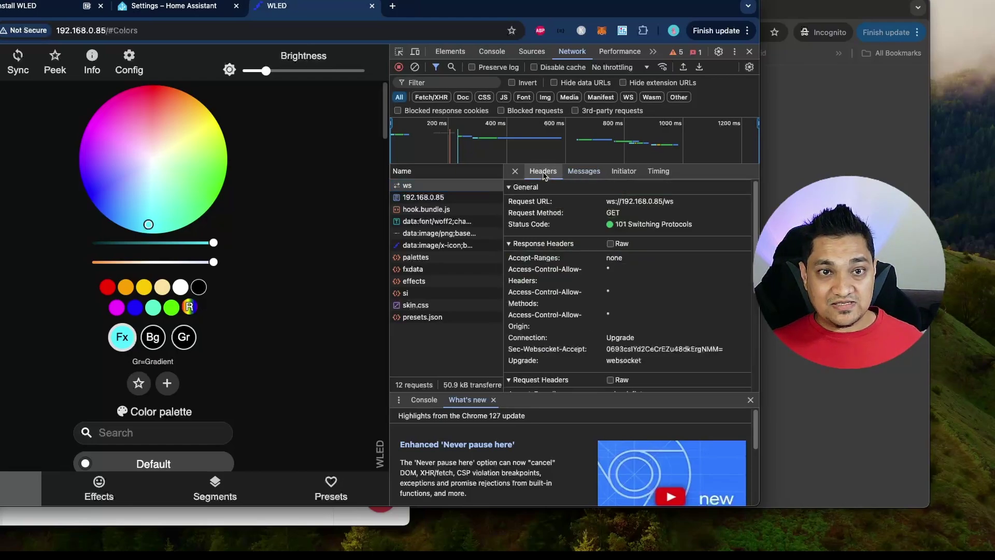
pyautogui.click(586, 175)
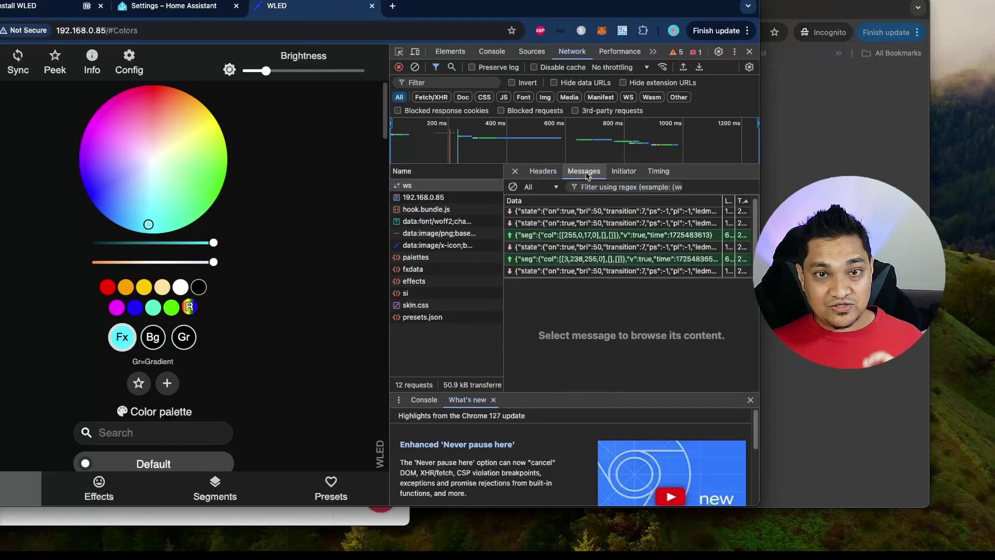
pyautogui.click(513, 187)
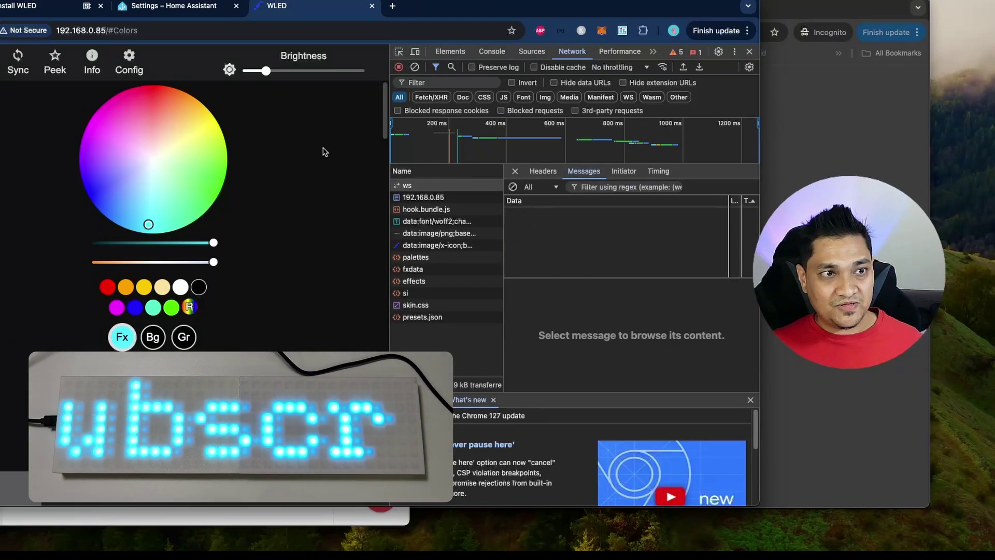
pyautogui.click(149, 93)
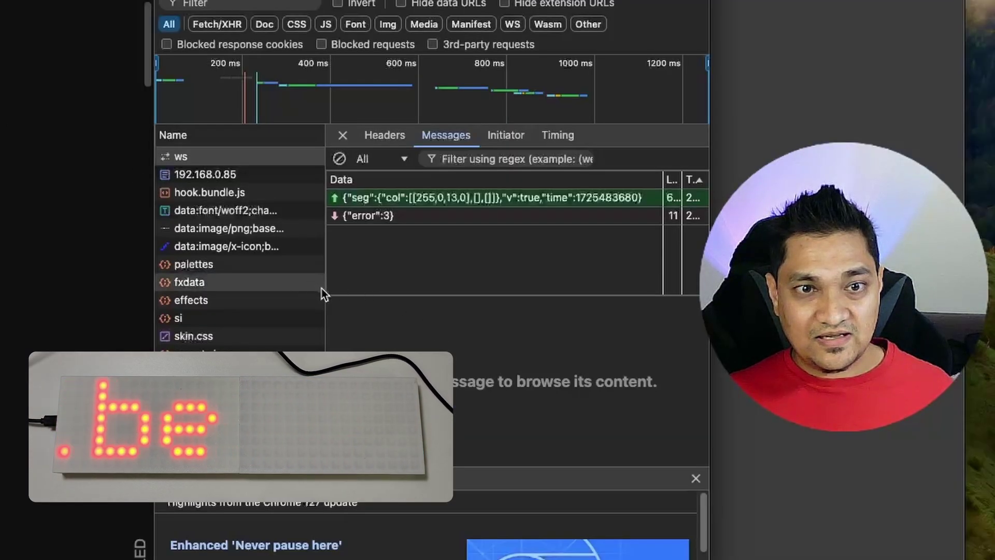
# Widen the websocket message details and copy the "col":[[255,0,13,0],[],[]] parameter from the sent seg message.
pyautogui.moveTo(325, 291); pyautogui.dragTo(274, 295)
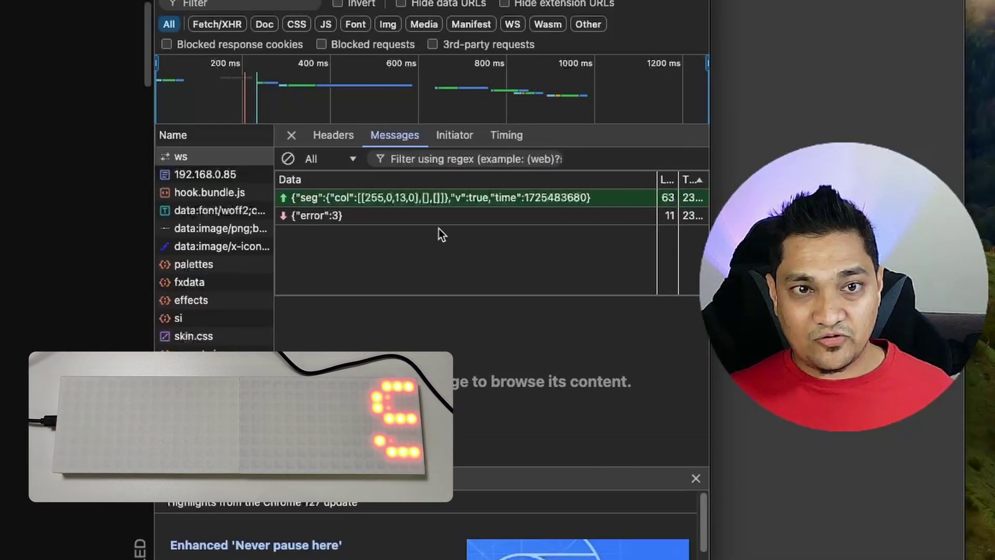
pyautogui.click(333, 200)
pyautogui.moveTo(333, 199); pyautogui.dragTo(431, 200)
pyautogui.press('super+c')
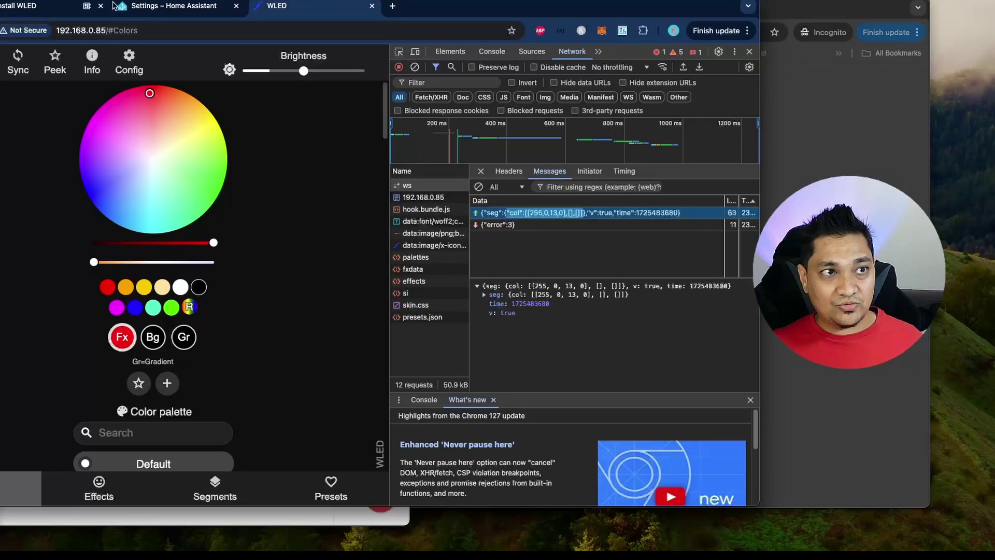
# In configuration.yaml, insert the copied "col":[[255,0,13,0],[],[]] parameter and a comma before "fx" in the wled_text payload.
pyautogui.click(190, 7)
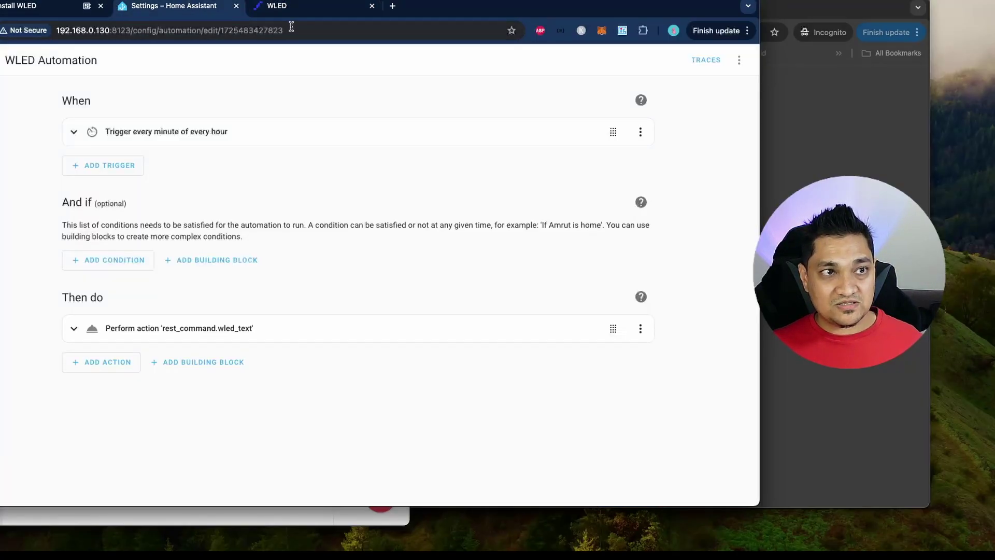
pyautogui.press('super+grave')
pyautogui.moveTo(312, 21); pyautogui.dragTo(472, 1)
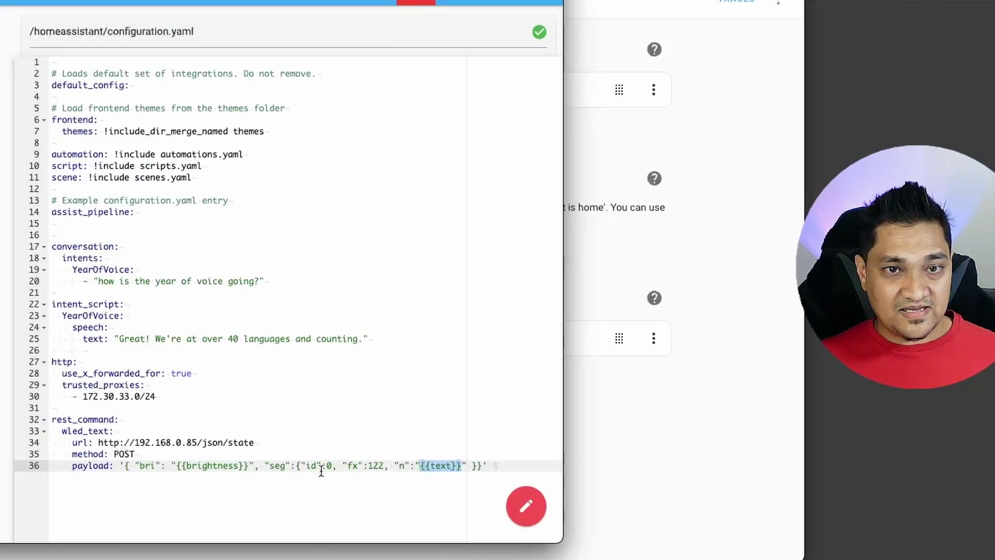
pyautogui.press('super+grave')
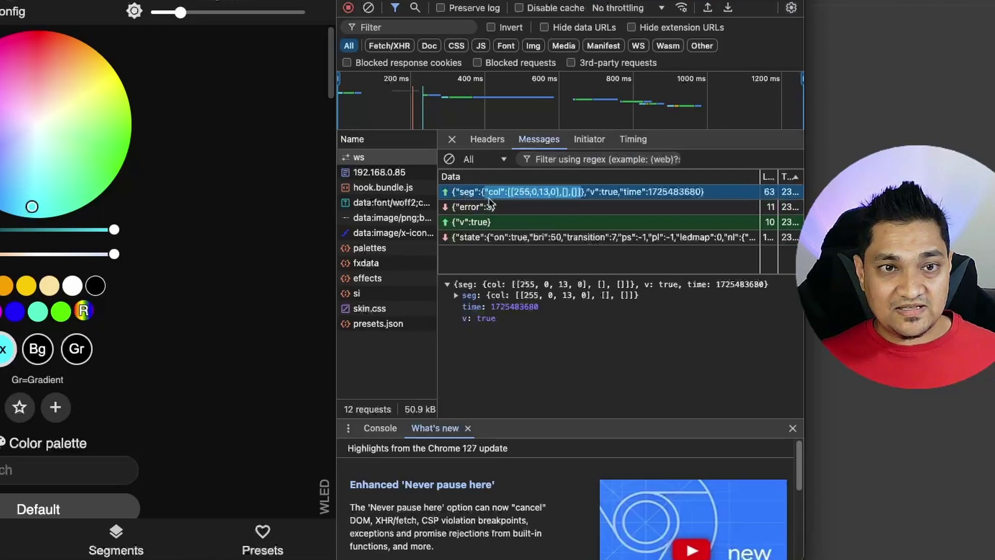
pyautogui.press('super+grave')
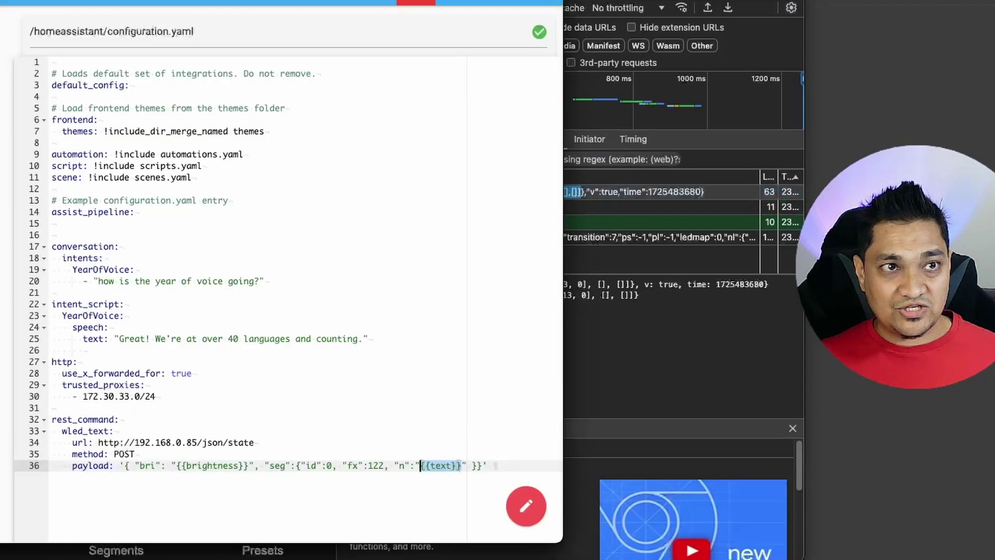
pyautogui.click(342, 464)
pyautogui.press('super+v')
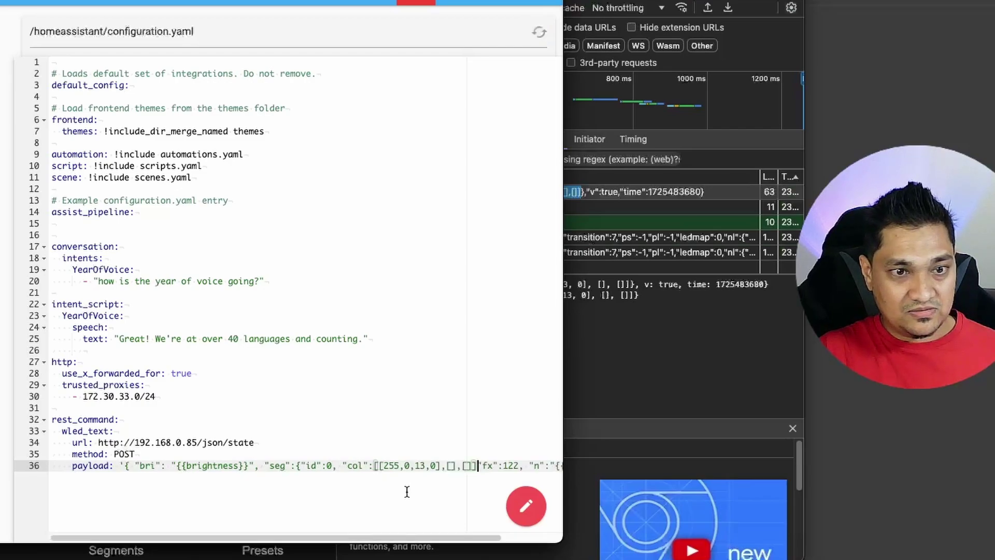
pyautogui.write(',')
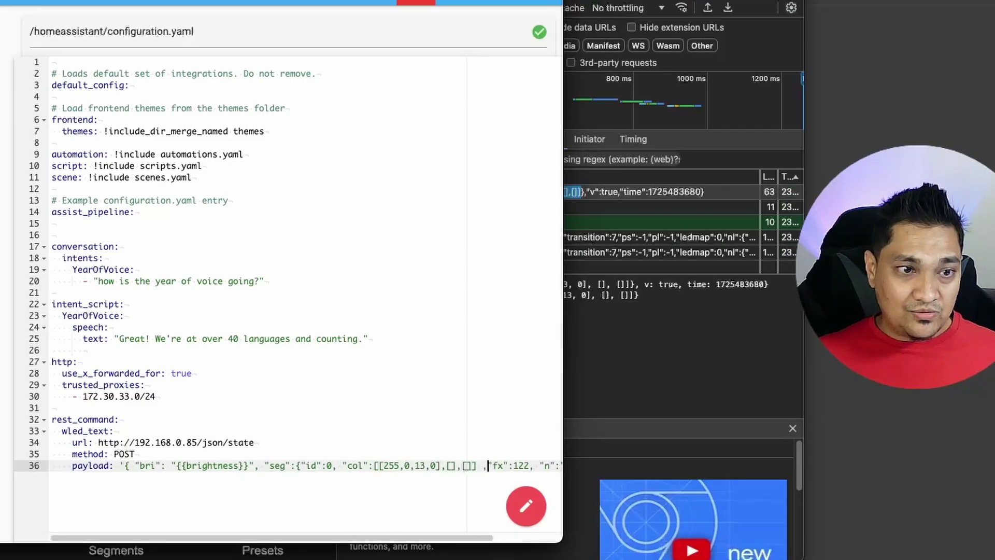
# Copy the JSON of the wled_text payload, search the web for "json lint" in a new tab, and open jsonlint.com.
pyautogui.hscroll(2, 304, 496)
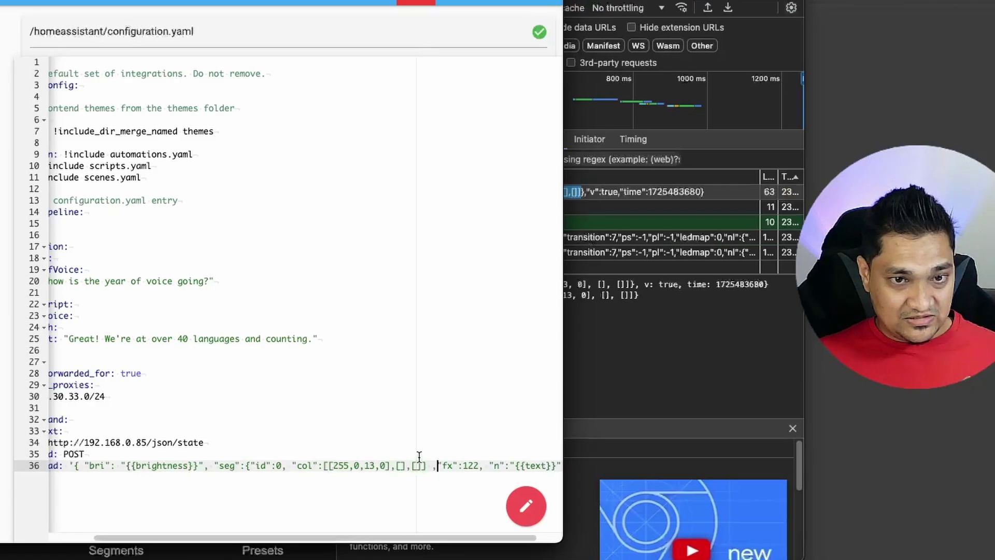
pyautogui.tripleClick(549, 466)
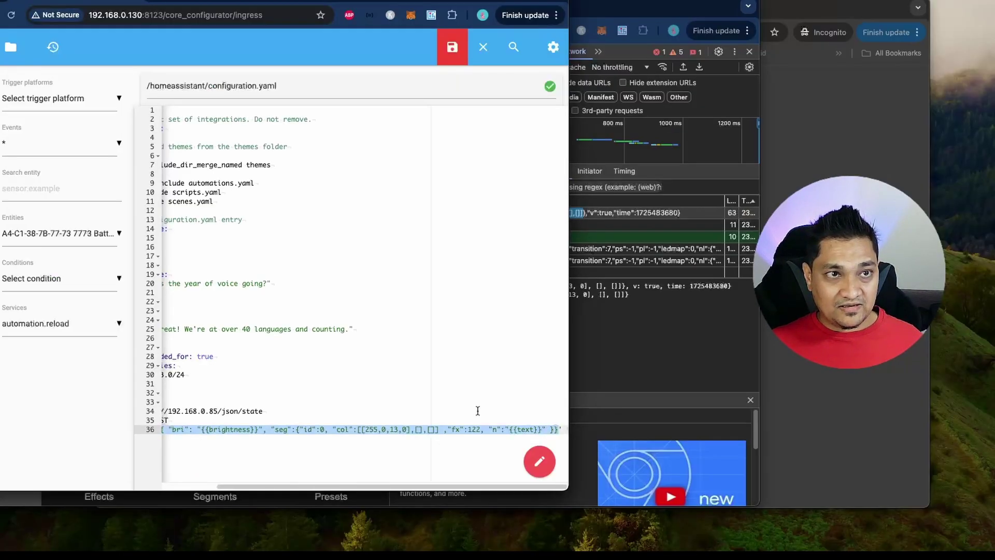
pyautogui.press('super+t')
pyautogui.write('json lint')
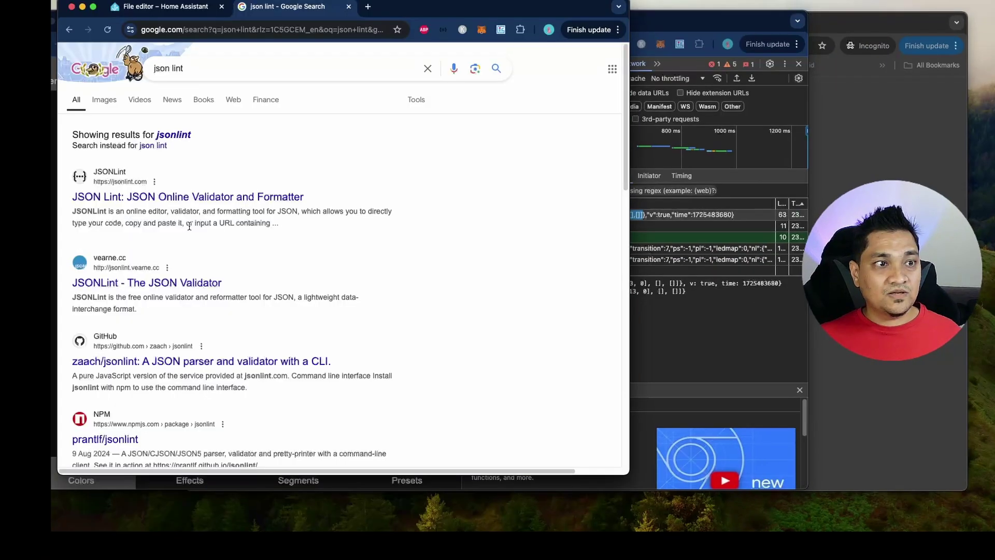
pyautogui.click(212, 205)
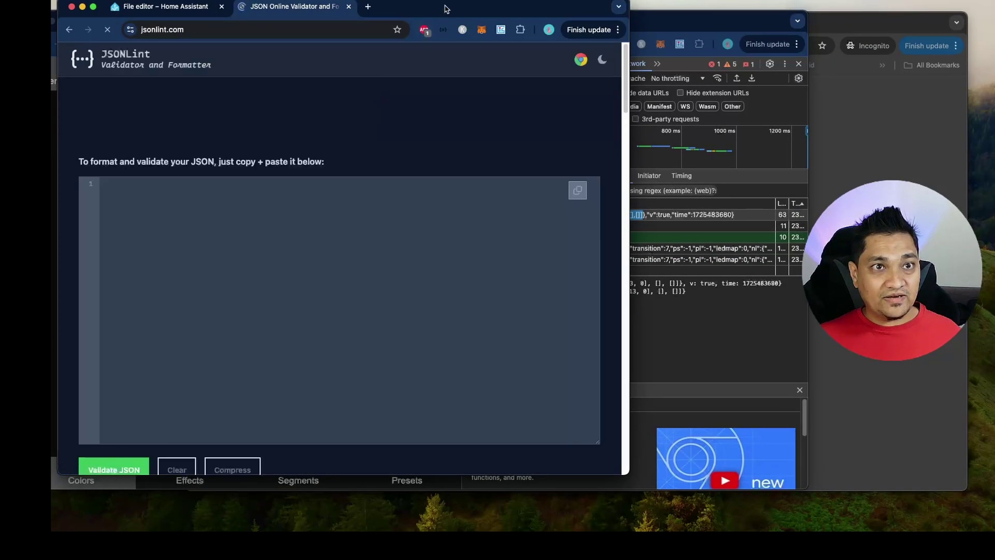
# Consent to JSONLint's data use request, paste the copied payload into its editor, and validate the JSON.
pyautogui.moveTo(444, 7); pyautogui.dragTo(542, 2)
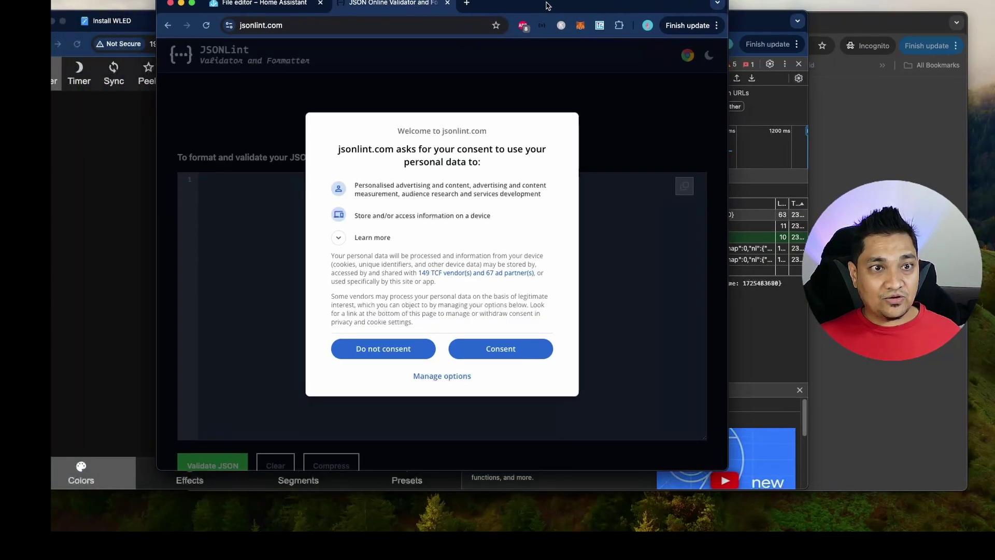
pyautogui.click(515, 349)
pyautogui.press('cmd+v')
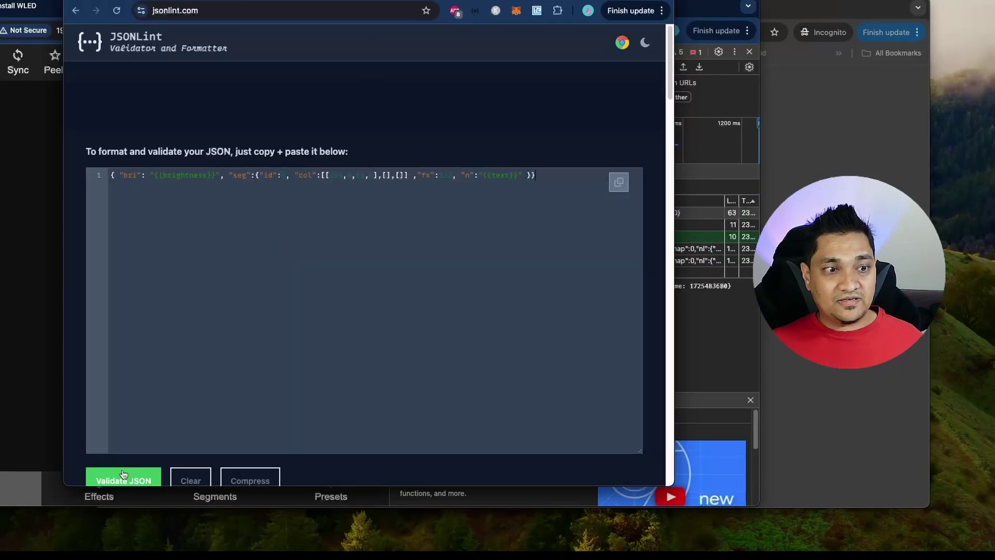
pyautogui.click(124, 473)
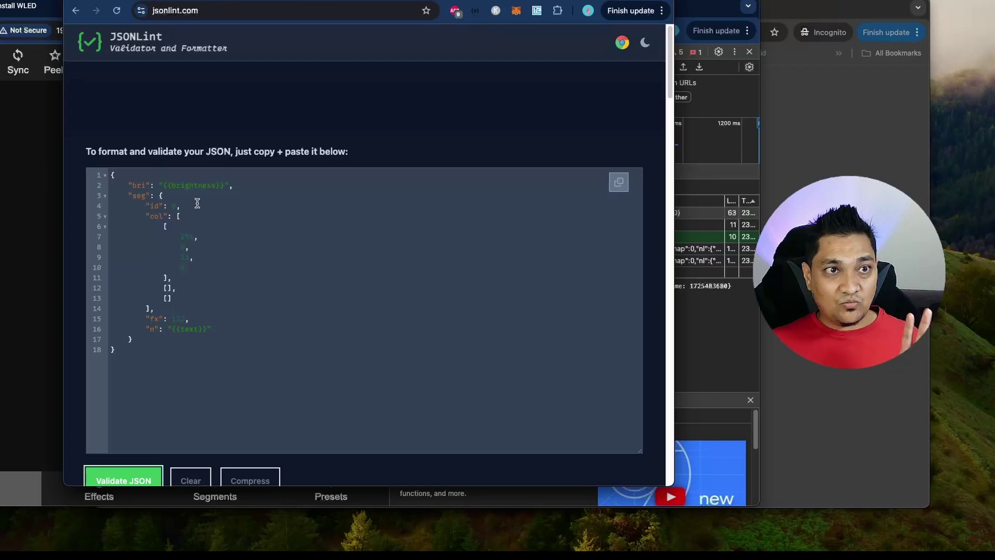
# Return to configuration.yaml, save the edited file, and restart Home Assistant from its settings.
pyautogui.hotkey('ctrl', 'shift', 'Tab')
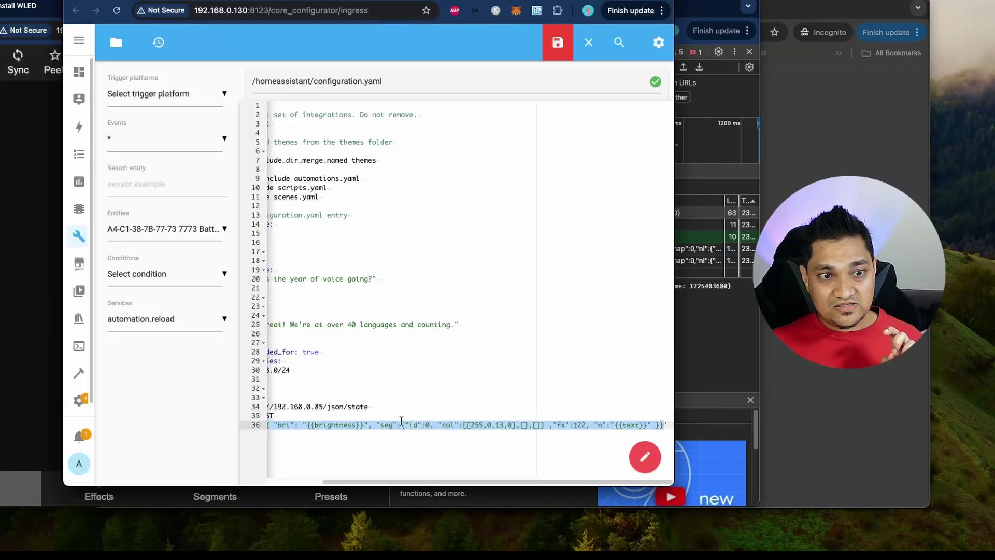
pyautogui.hscroll(-3, 401, 420)
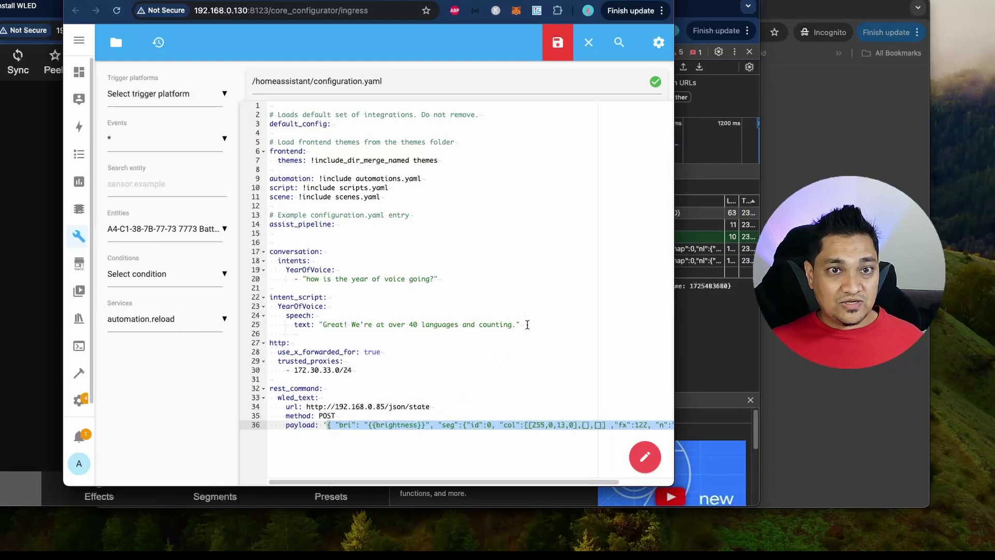
pyautogui.click(565, 52)
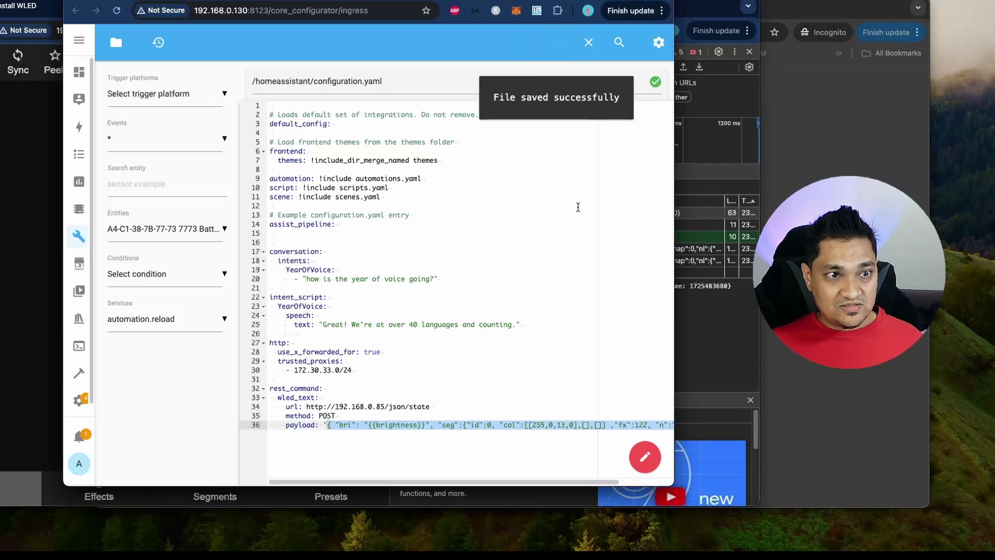
pyautogui.click(79, 399)
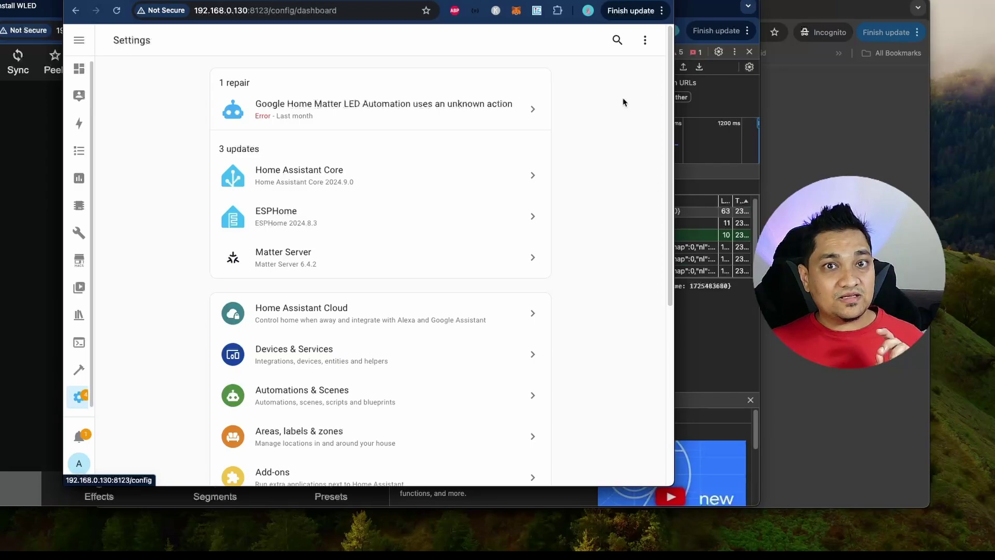
pyautogui.click(645, 40)
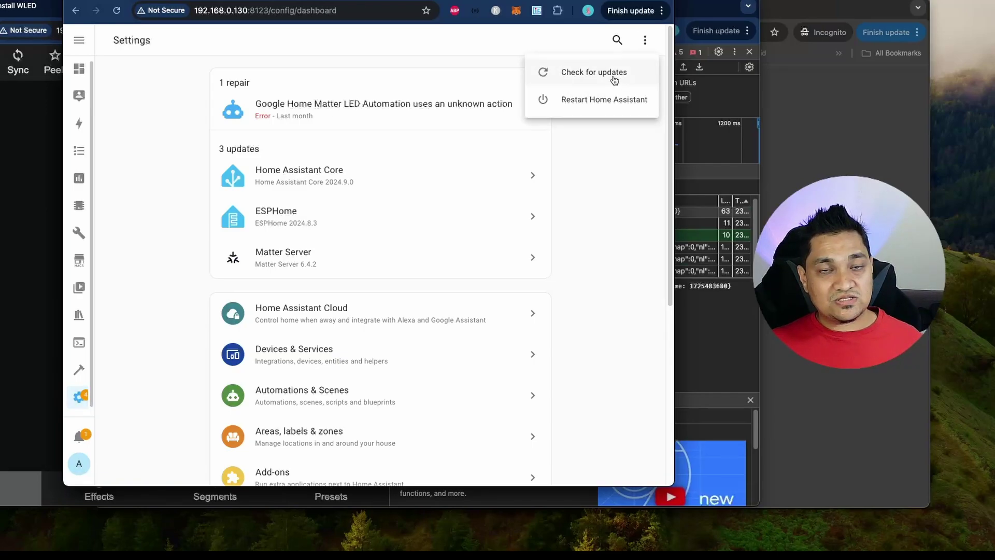
pyautogui.click(610, 104)
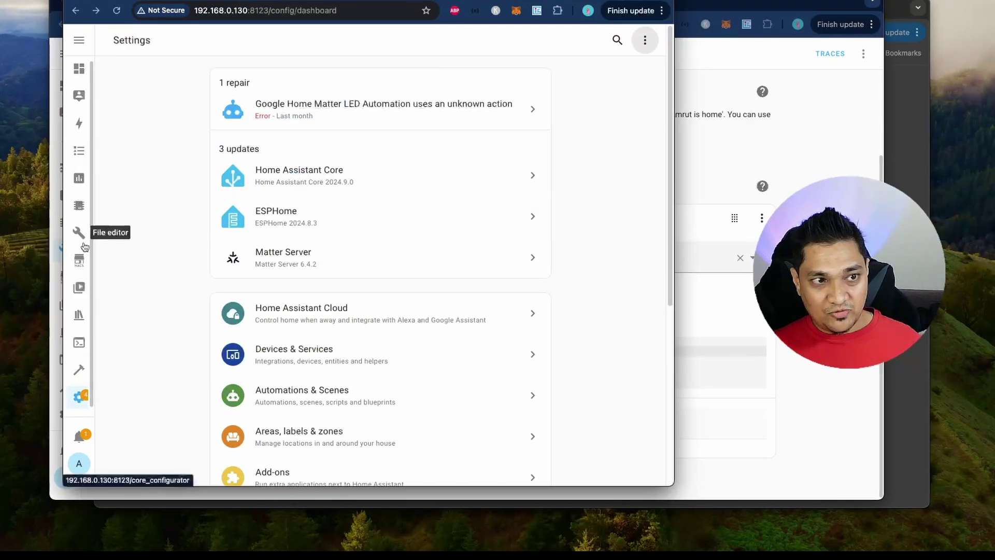
# Reopen configuration.yaml in the file editor and replace the fixed "col" value in the wled_text payload with the placeholder {{color}}.
pyautogui.click(78, 233)
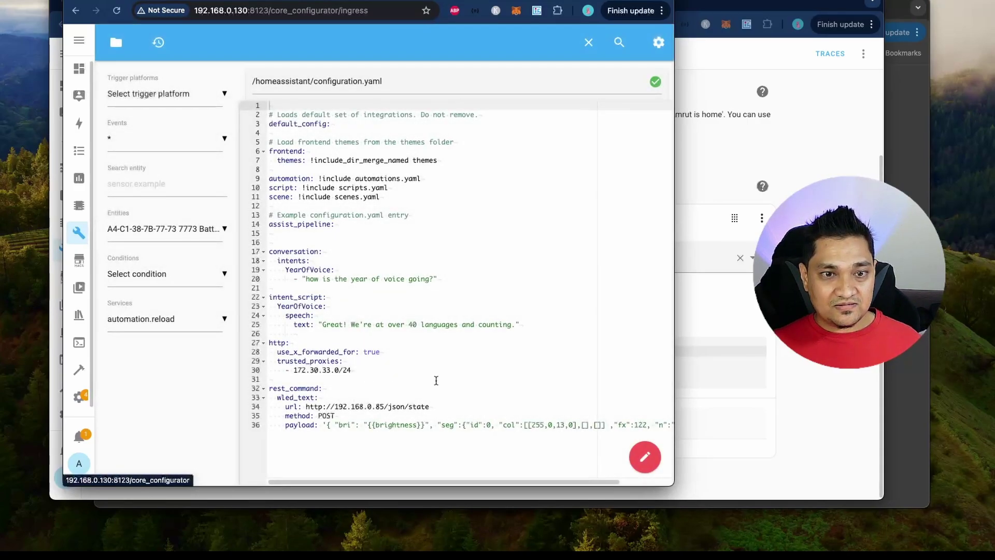
pyautogui.hscroll(5, 436, 380)
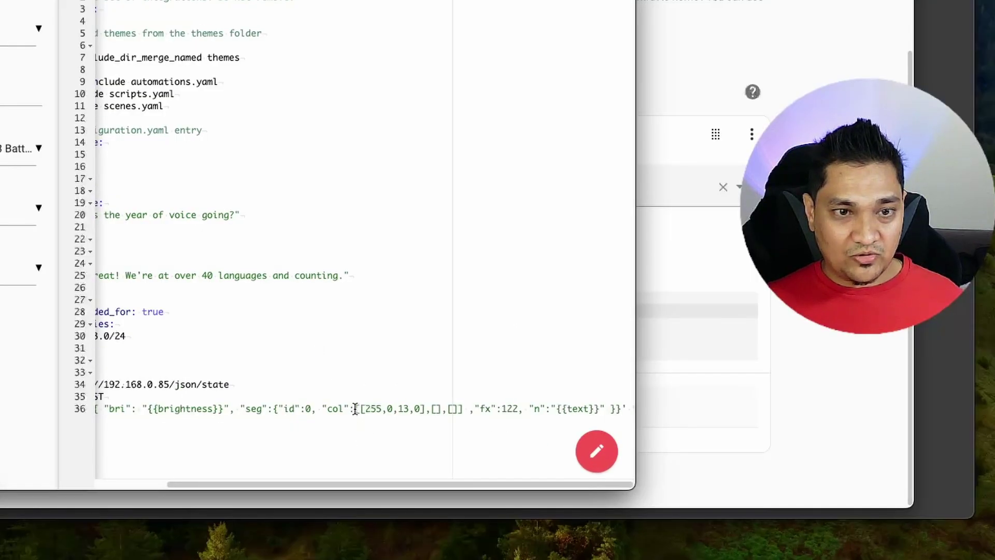
pyautogui.moveTo(355, 409); pyautogui.dragTo(465, 410)
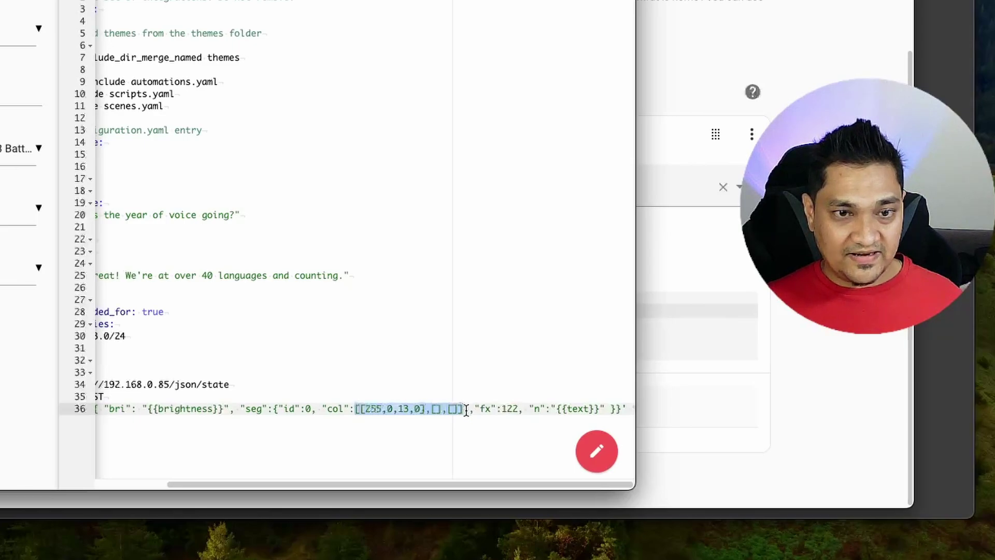
pyautogui.press('BackSpace')
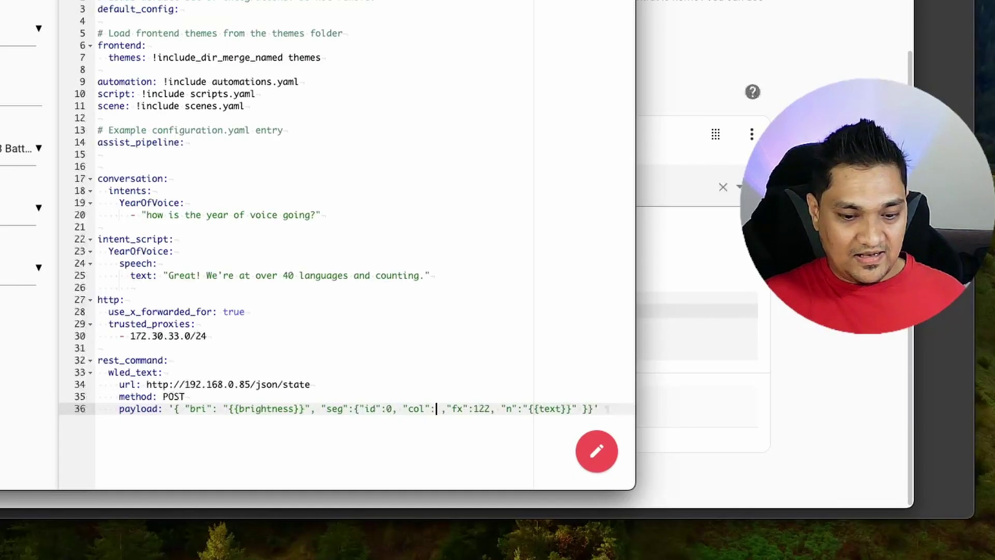
pyautogui.write('{{')
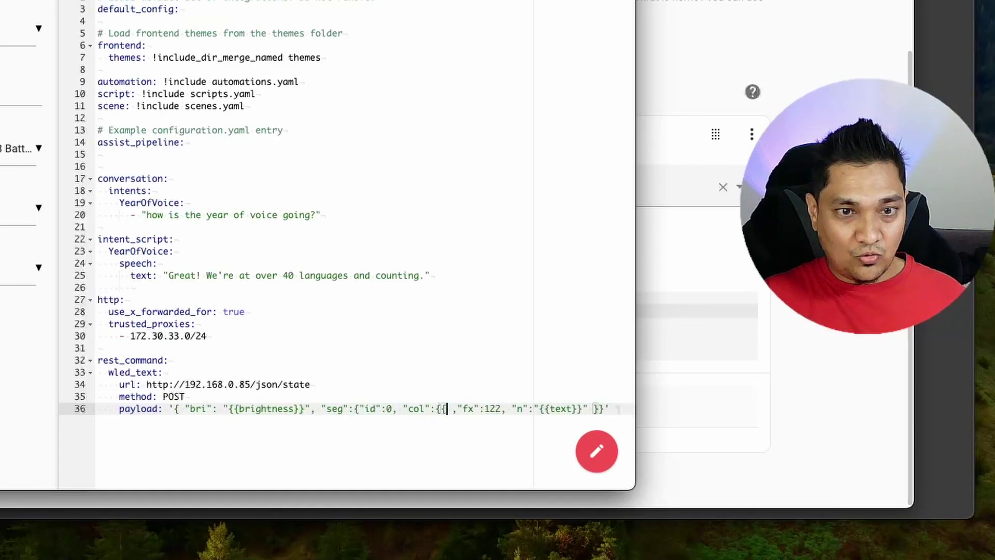
pyautogui.write(' }}')
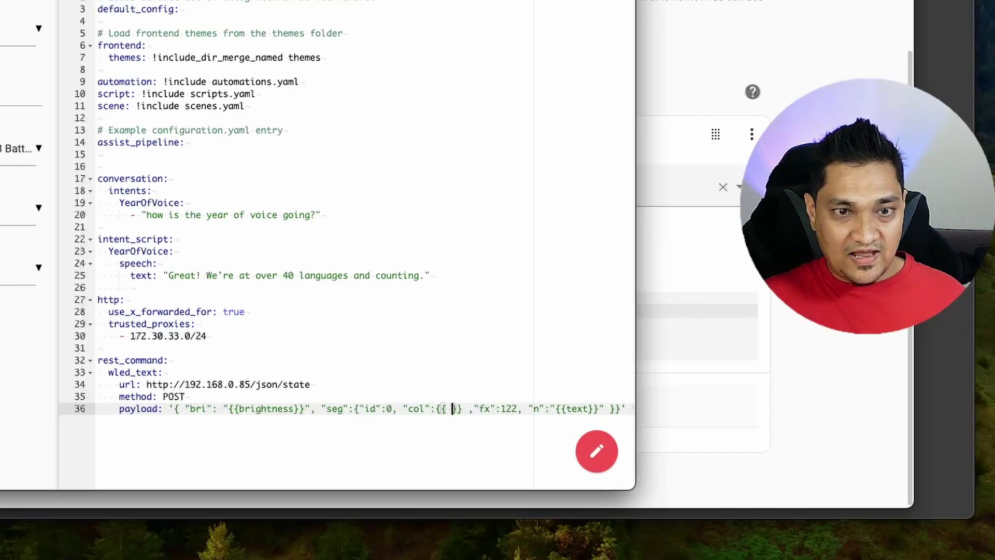
pyautogui.press('Delete')
pyautogui.write('colo')
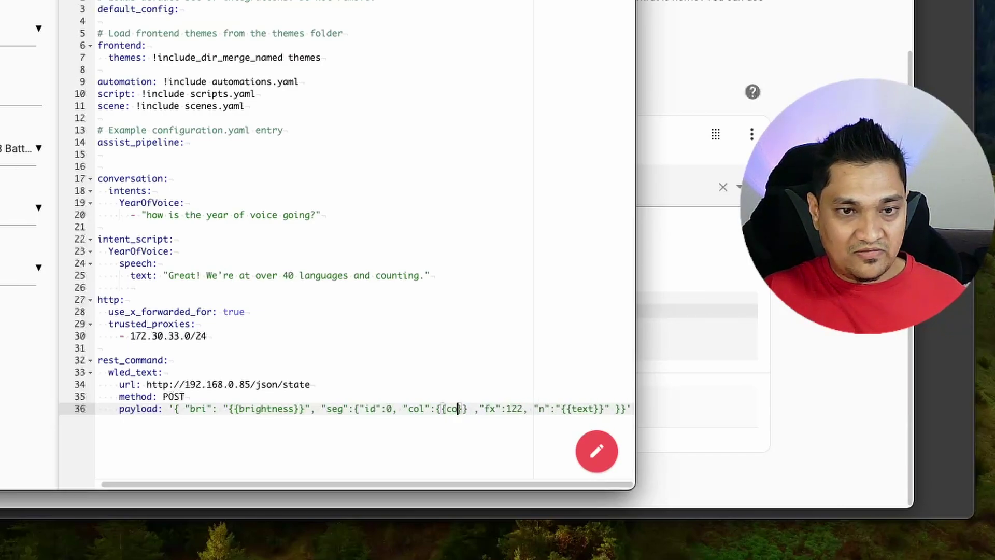
pyautogui.write('r')
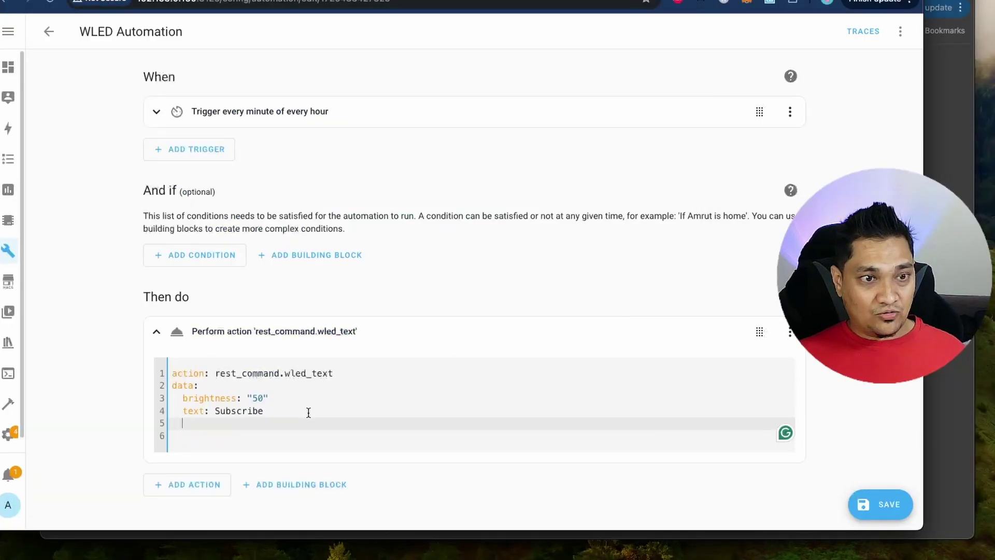
# Add a color key to the automation's action data, and copy the col value WLED sends over the websocket for blue.
pyautogui.write('color:')
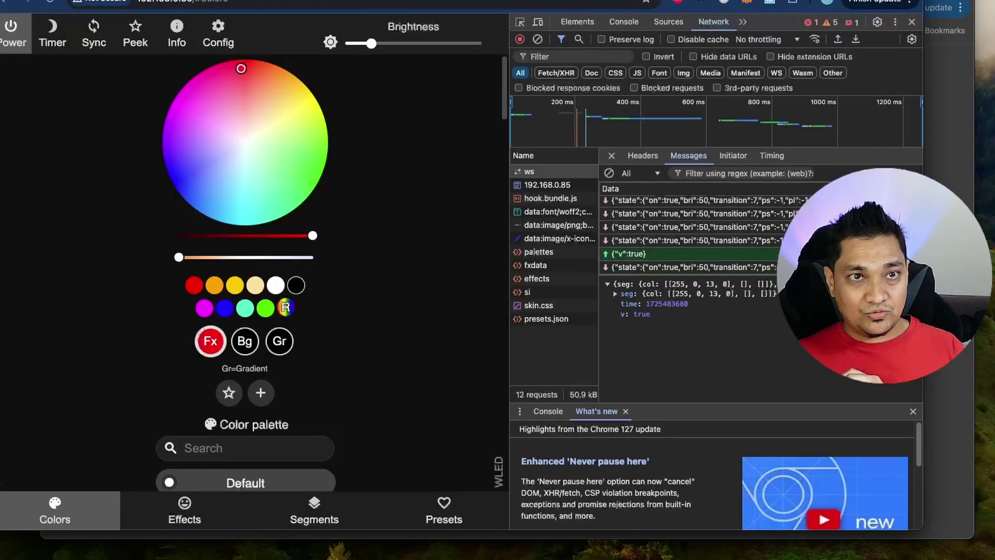
pyautogui.click(609, 173)
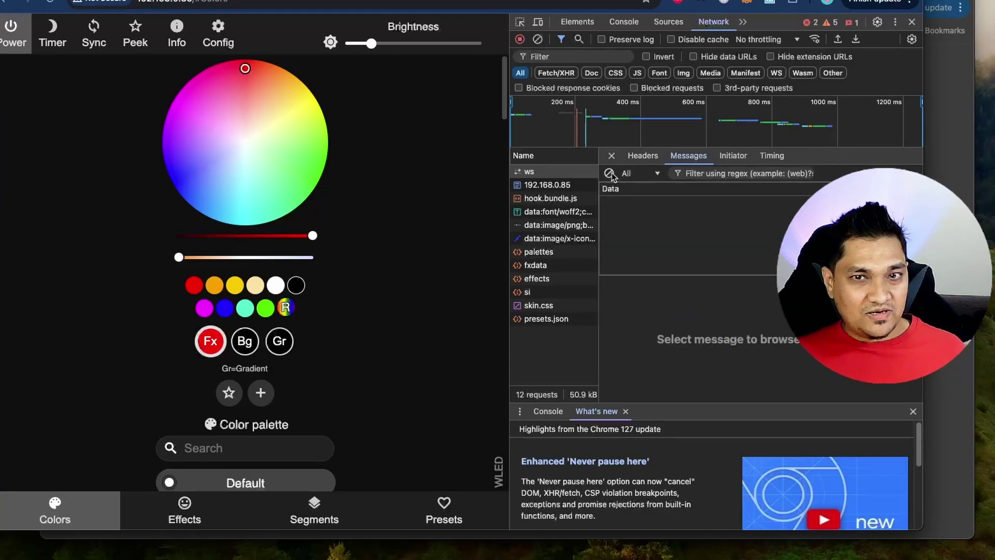
pyautogui.click(174, 179)
pyautogui.click(663, 202)
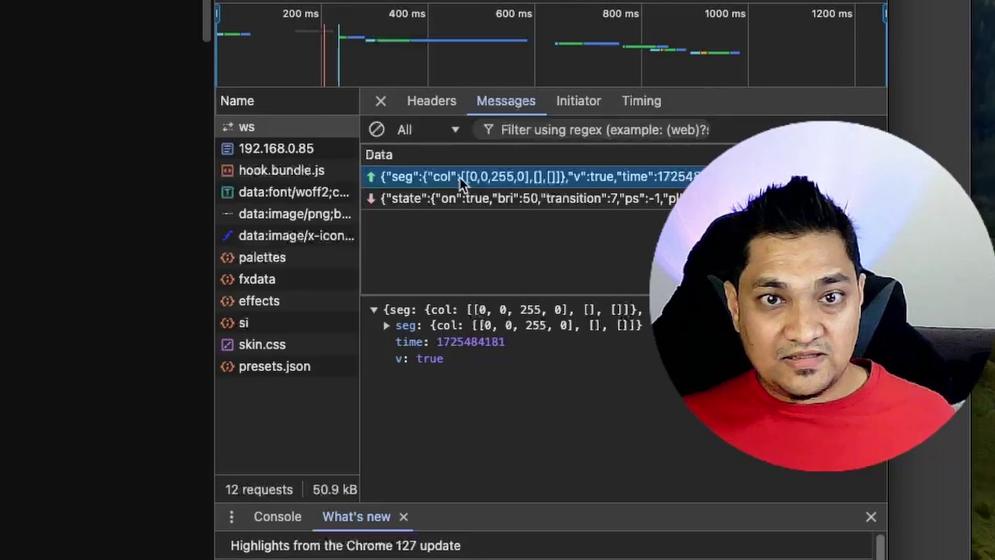
pyautogui.moveTo(539, 178); pyautogui.dragTo(558, 179)
pyautogui.press('super+c')
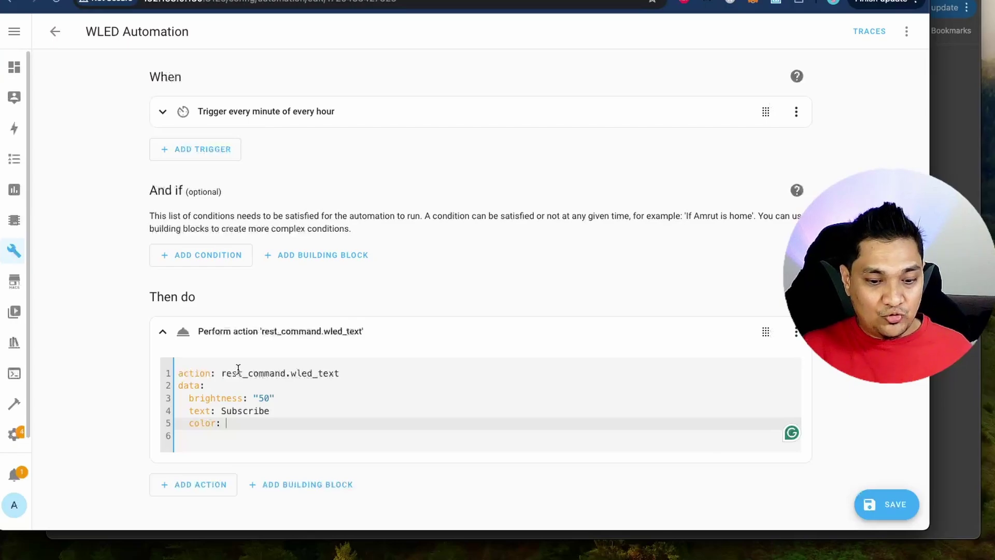
# Set color to "[[0,0,255,0],[],[]]" in the rest_command.wled_text action data and save the automation.
pyautogui.write('"')
pyautogui.press('super+v')
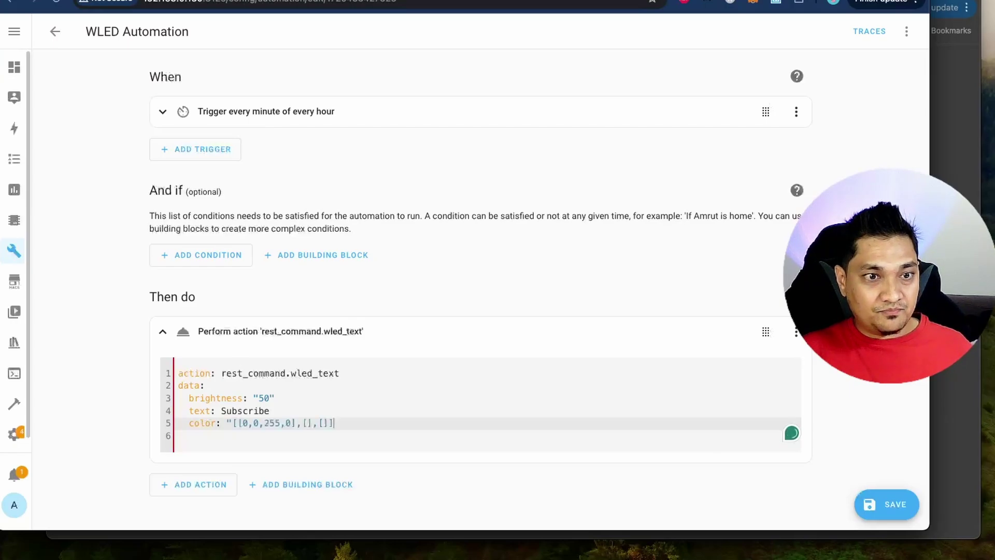
pyautogui.write('"')
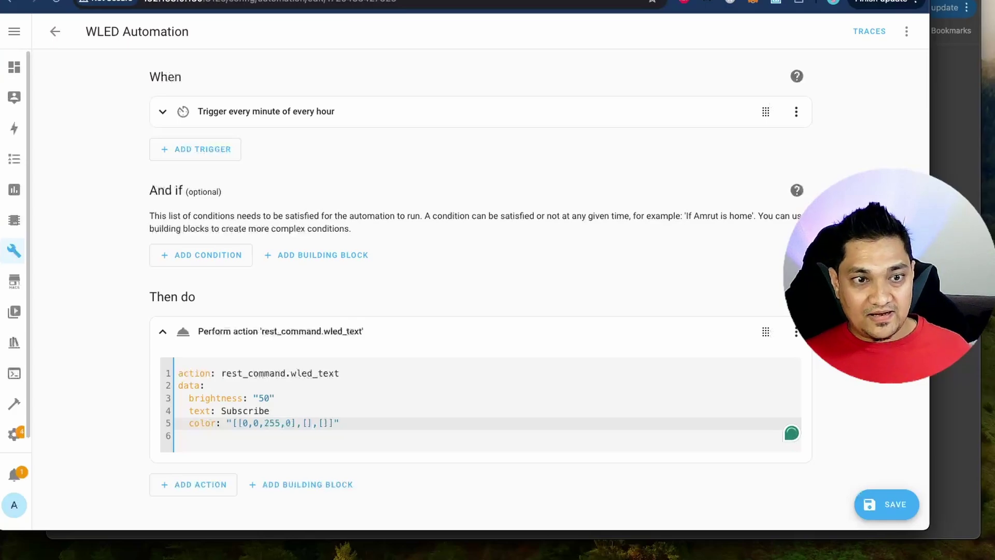
pyautogui.click(888, 505)
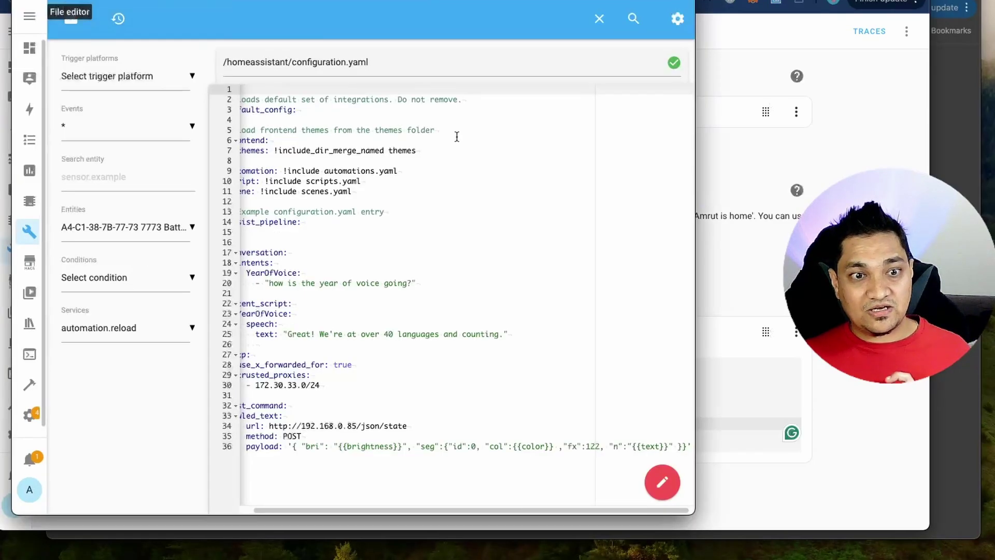
# Save configuration.yaml with the {{color}} placeholder and quick reload Home Assistant's YAML configuration.
pyautogui.click(544, 444)
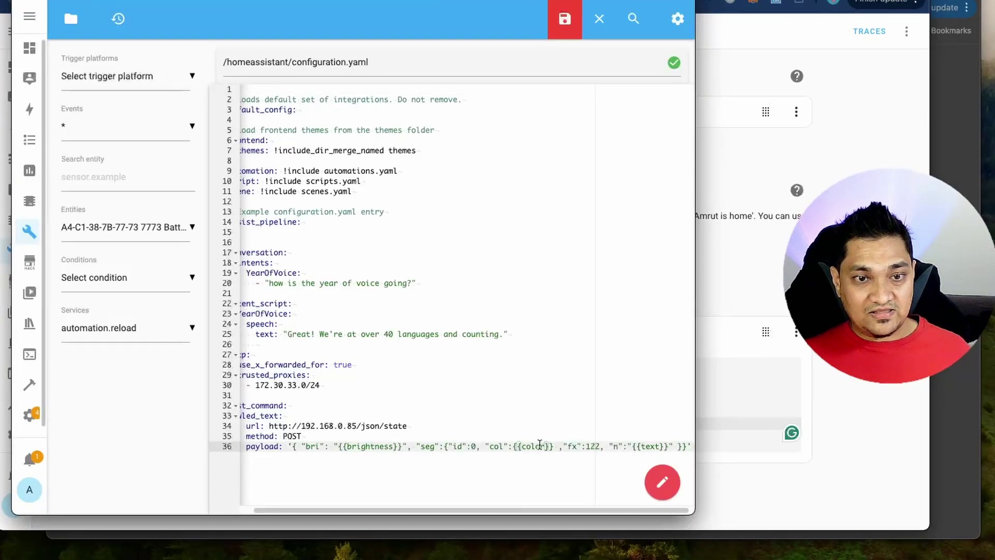
pyautogui.doubleClick(537, 444)
pyautogui.click(565, 18)
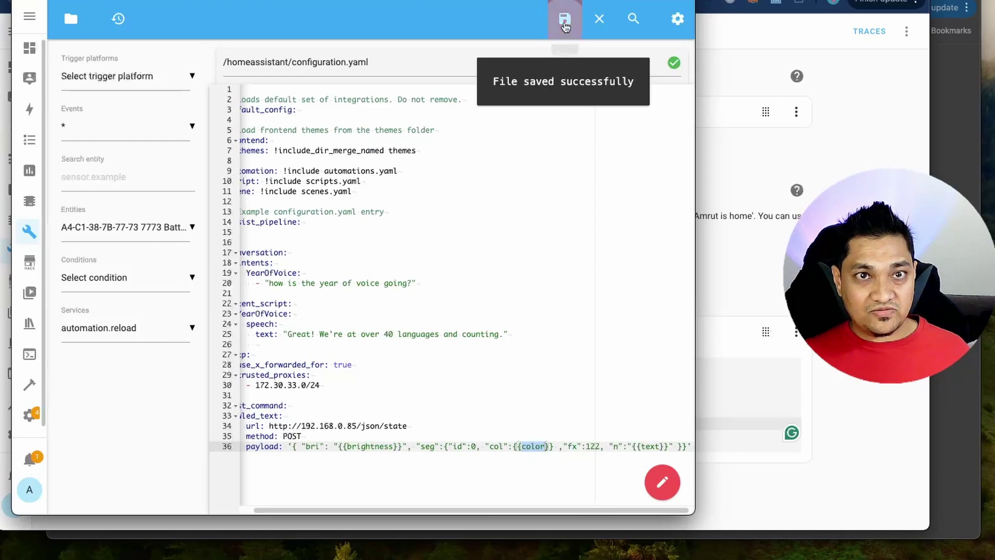
pyautogui.click(30, 415)
pyautogui.click(672, 16)
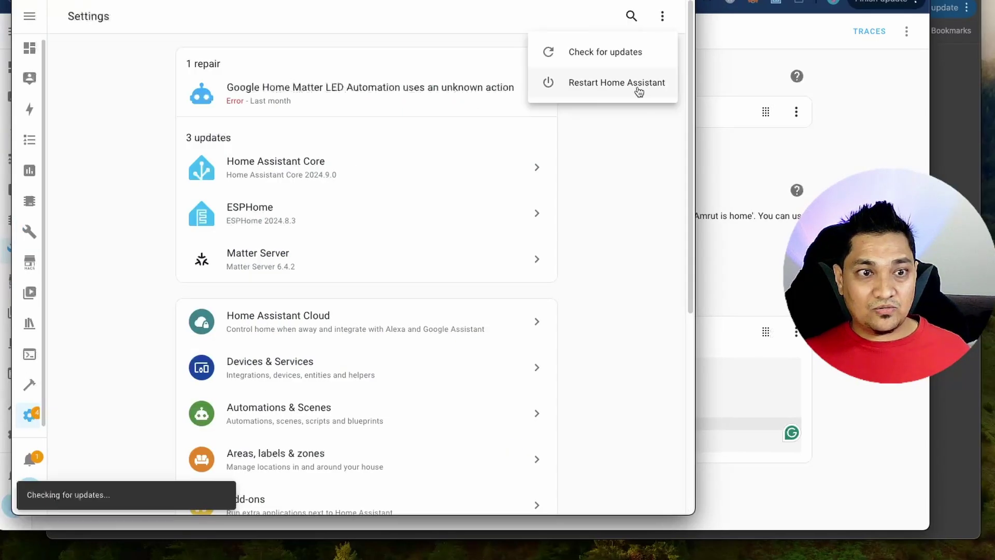
pyautogui.click(640, 89)
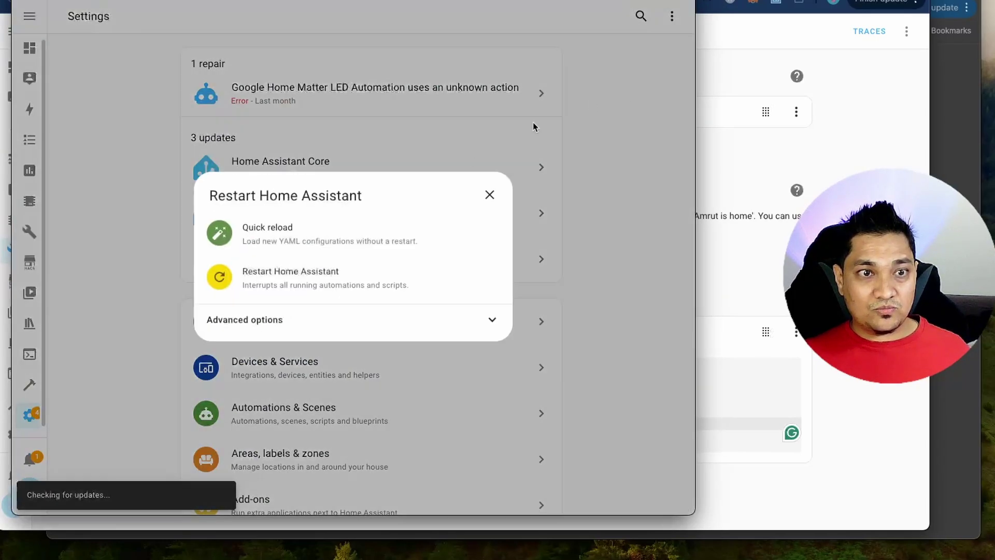
pyautogui.click(283, 247)
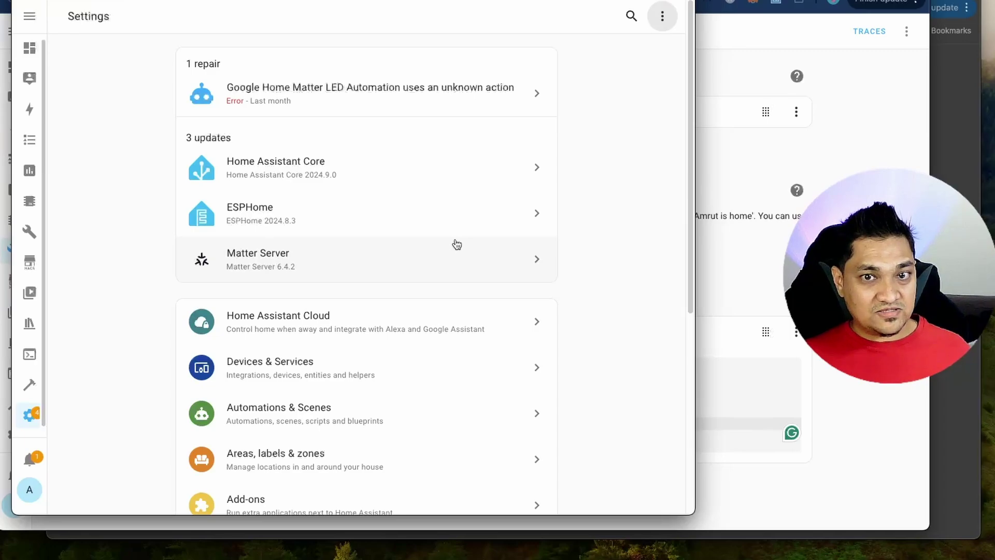
# Return to the WLED Automation and run it manually to test the color parameter.
pyautogui.press('super+Tab')
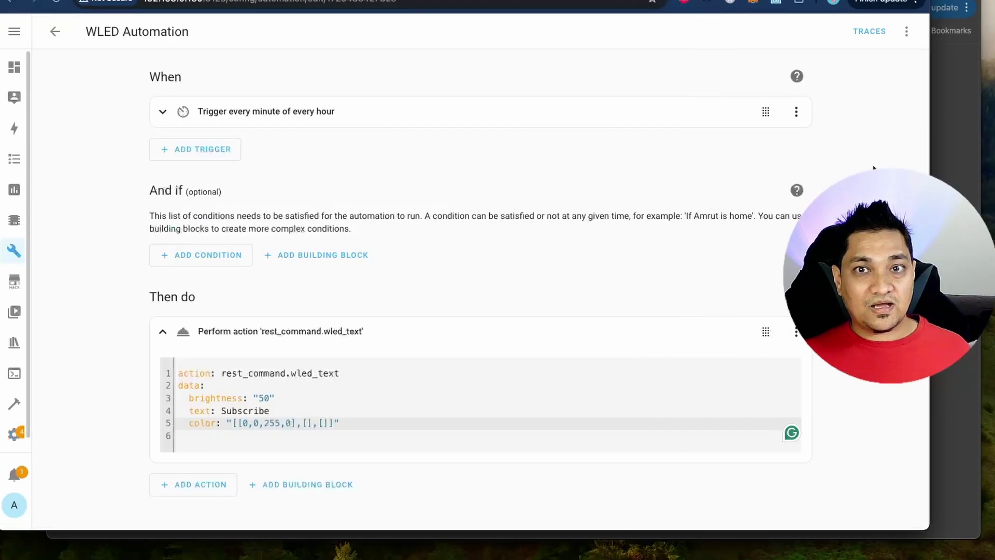
pyautogui.click(906, 32)
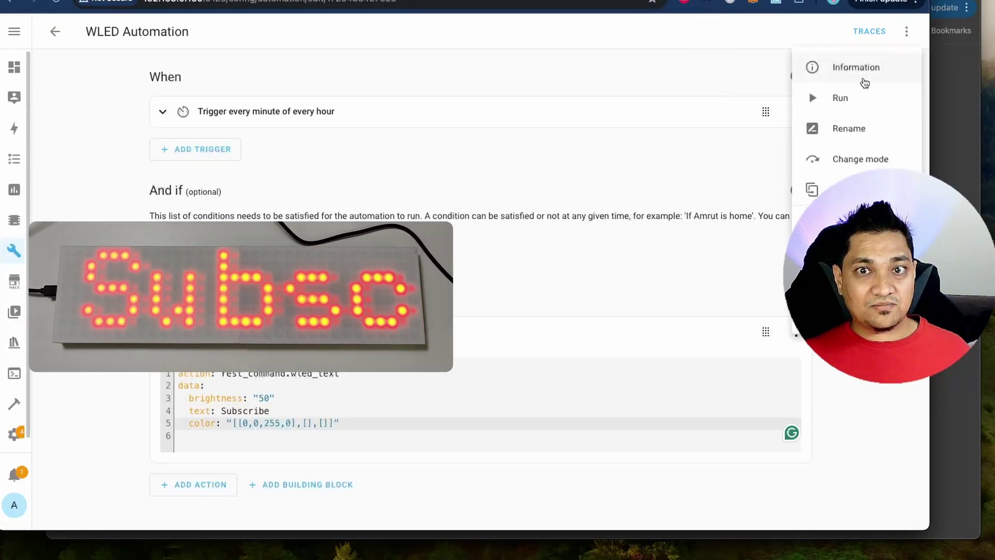
pyautogui.click(841, 101)
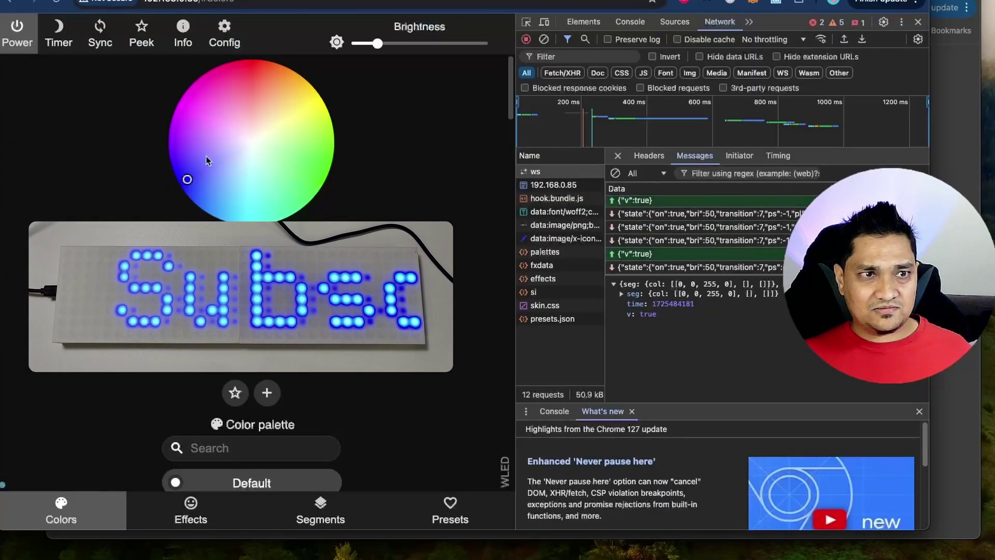
# Pick magenta in WLED, set the automation's color to "[[255,0,212,0],[],[]]" from the websocket message, and save.
pyautogui.click(195, 97)
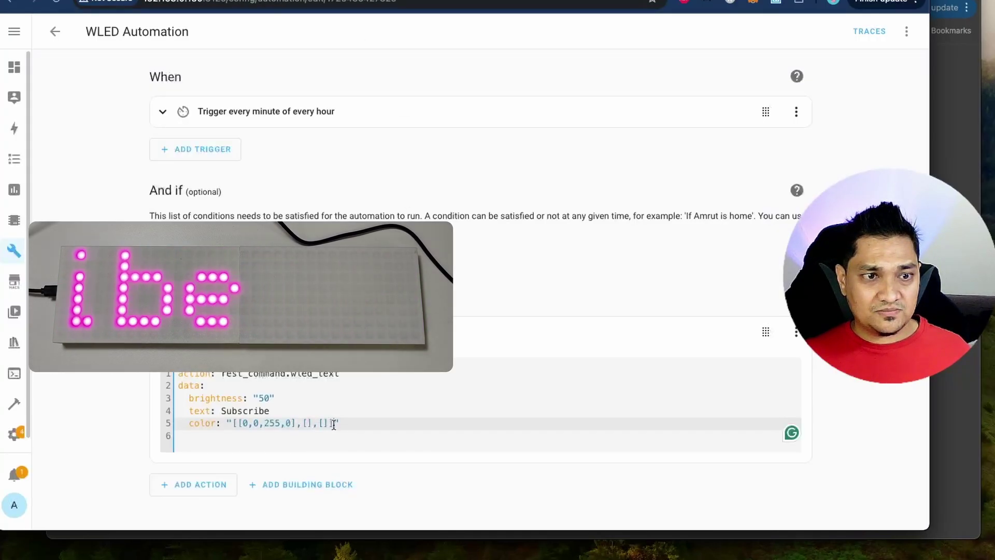
pyautogui.moveTo(334, 423); pyautogui.dragTo(232, 423)
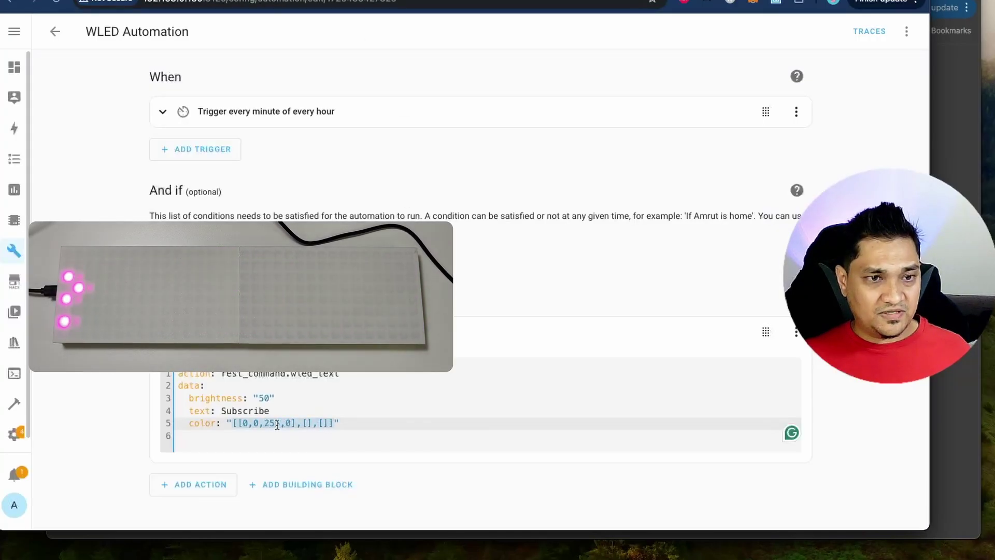
pyautogui.write('[[255,0,212,0],[],[]]')
pyautogui.click(879, 506)
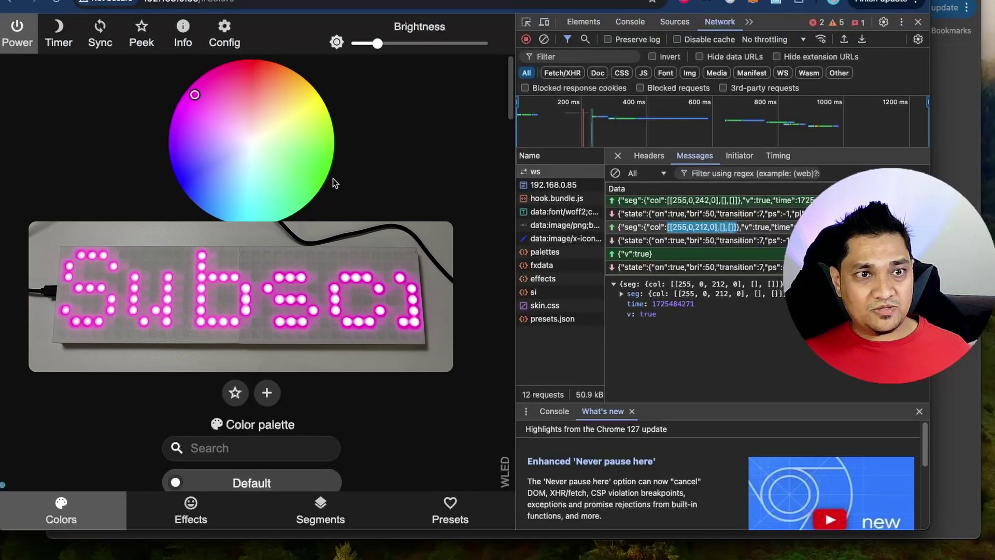
# Switch the WLED colour to green and run the WLED Automation again to test the new color value.
pyautogui.click(315, 179)
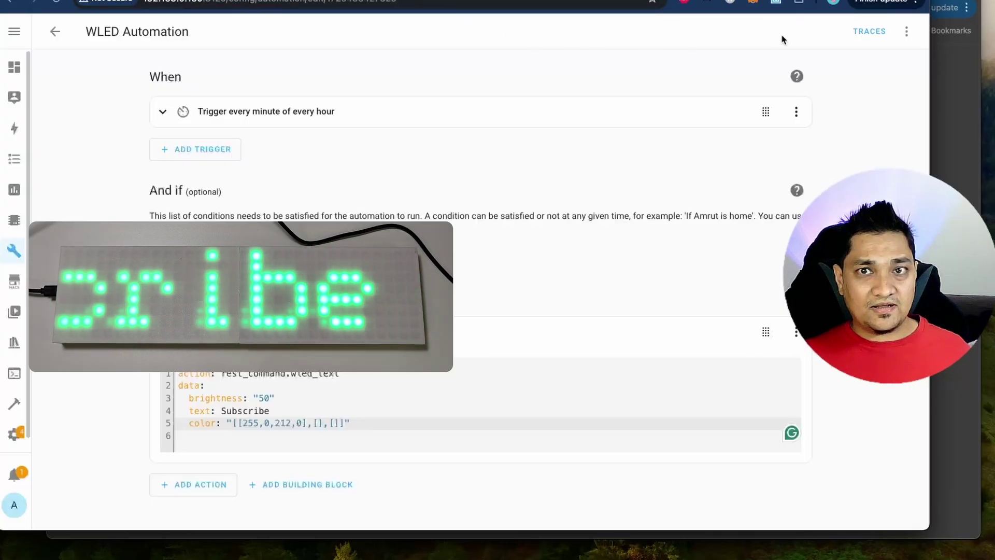
pyautogui.click(906, 31)
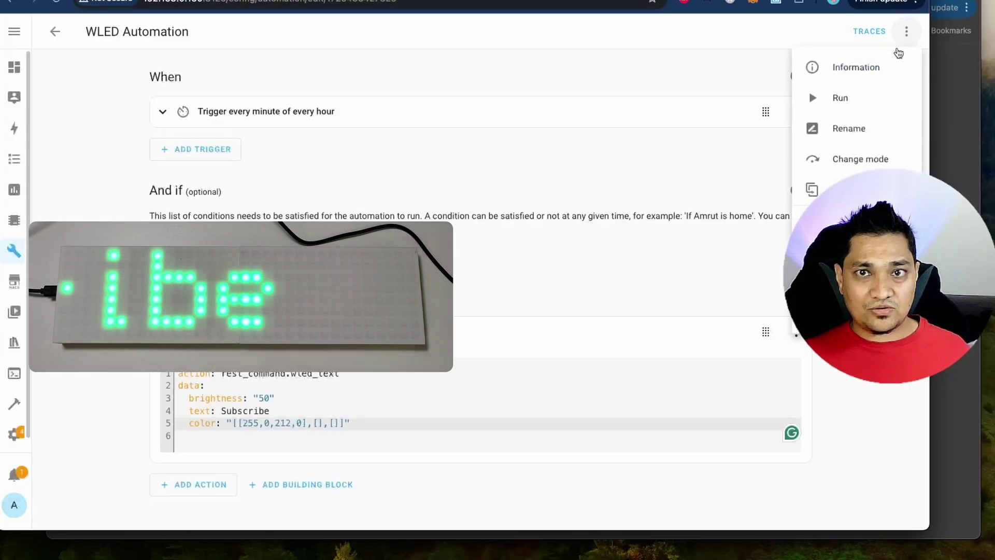
pyautogui.click(872, 97)
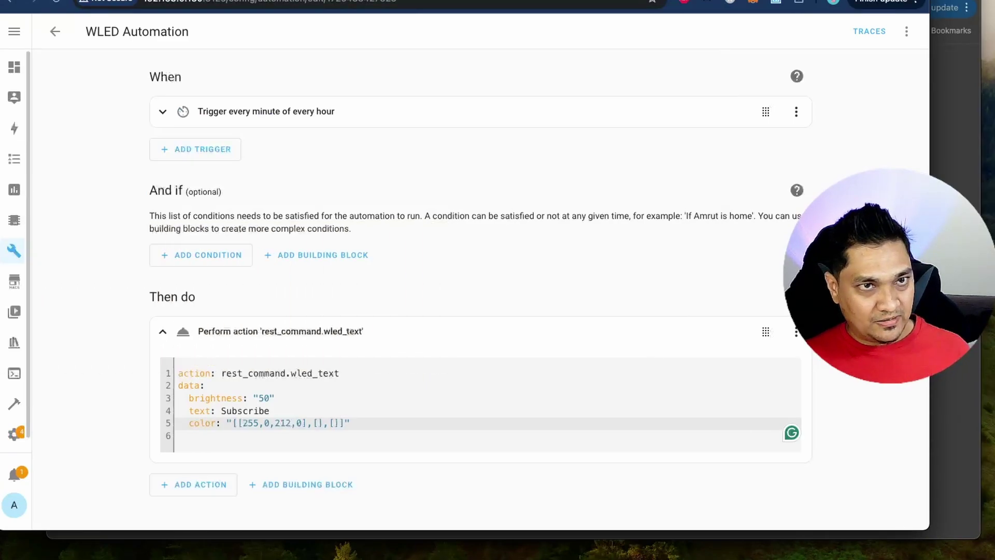
# Review the wled_text REST command in configuration.yaml and go back to the WLED Automation.
pyautogui.press('super+Tab')
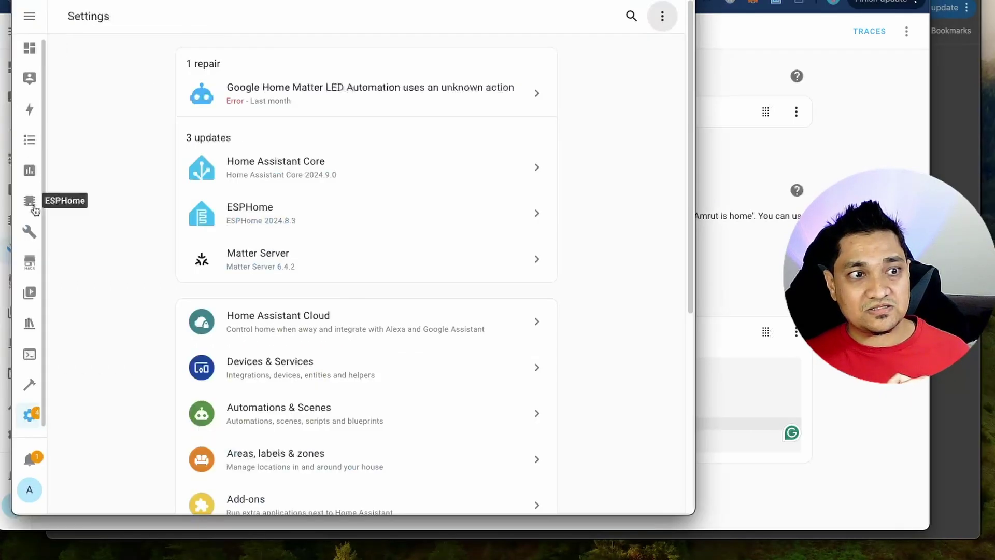
pyautogui.click(30, 231)
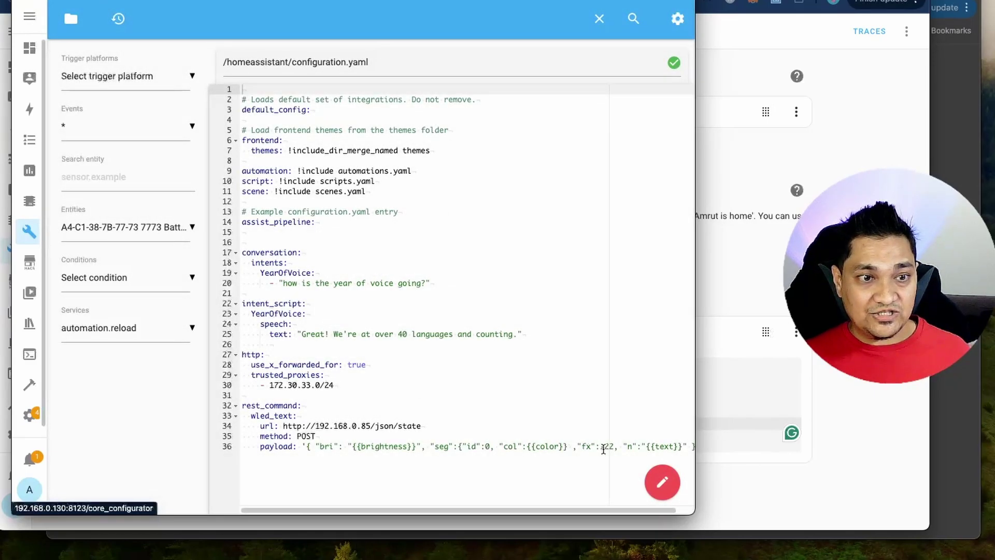
pyautogui.moveTo(603, 449); pyautogui.dragTo(241, 405)
pyautogui.press('super+Tab')
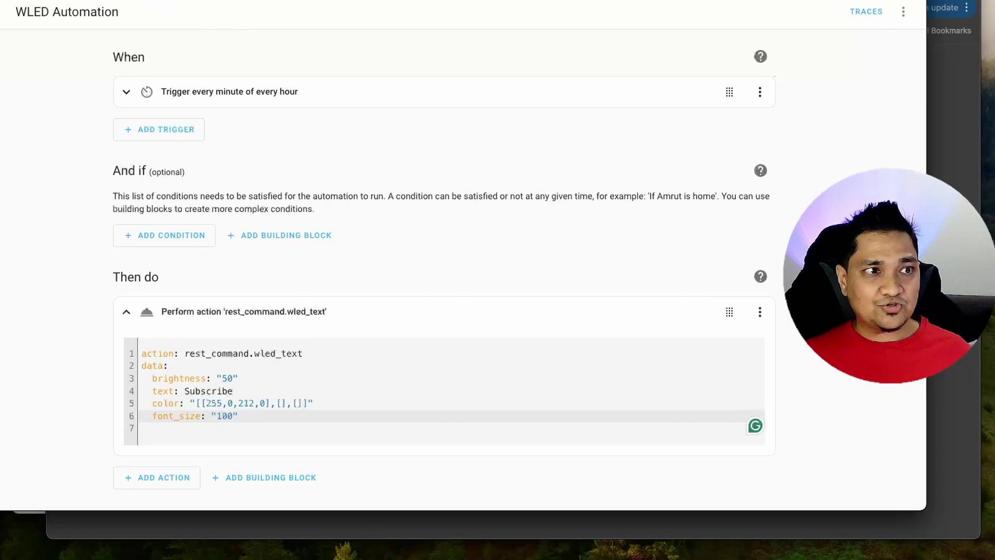
# Open configuration.yaml in the file editor and paste the wled_text_advanced REST command below wled_text.
pyautogui.click(0, 230)
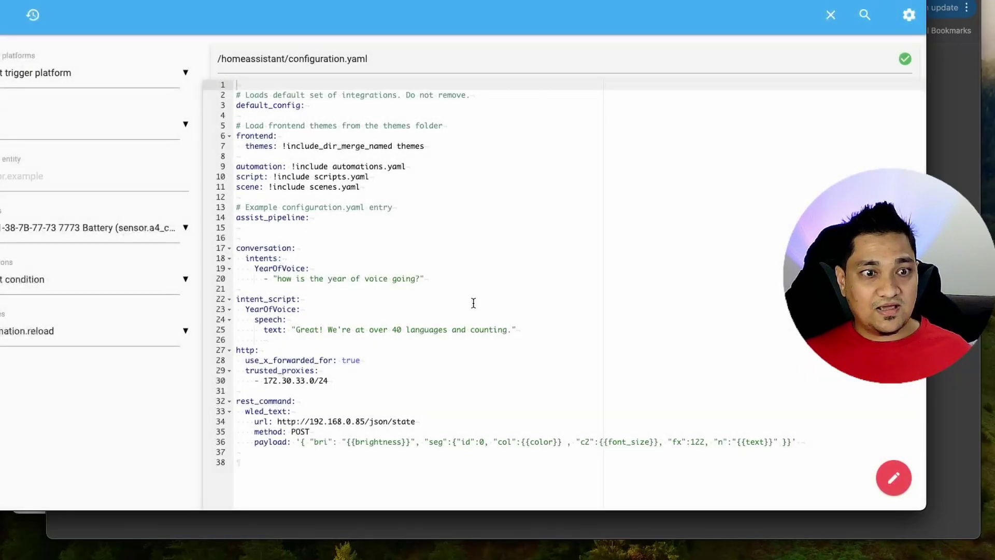
pyautogui.click(486, 466)
pyautogui.press('super+v')
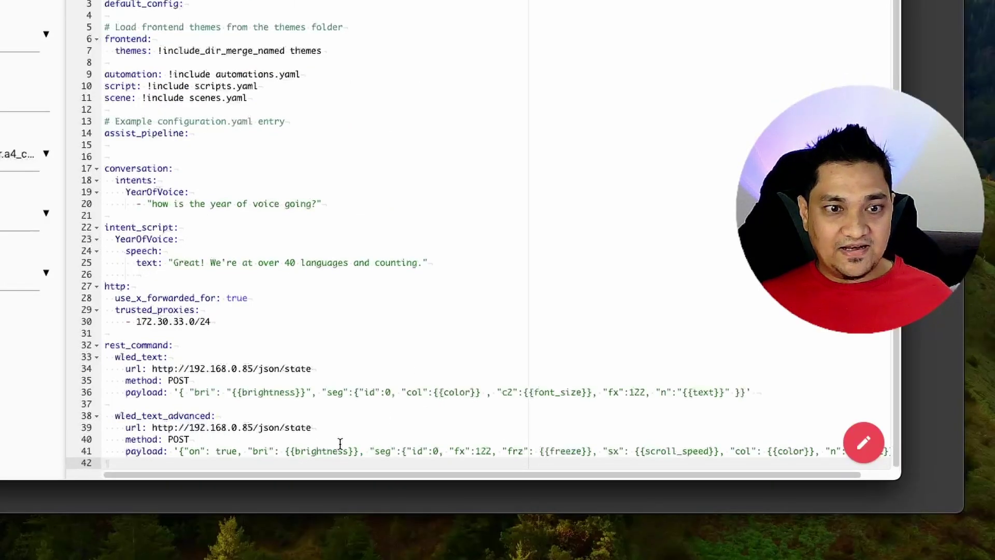
# Examine the brightness, freeze, scroll_speed, color and text placeholders in the wled_text_advanced payload.
pyautogui.doubleClick(324, 450)
pyautogui.hscroll(1, 448, 429)
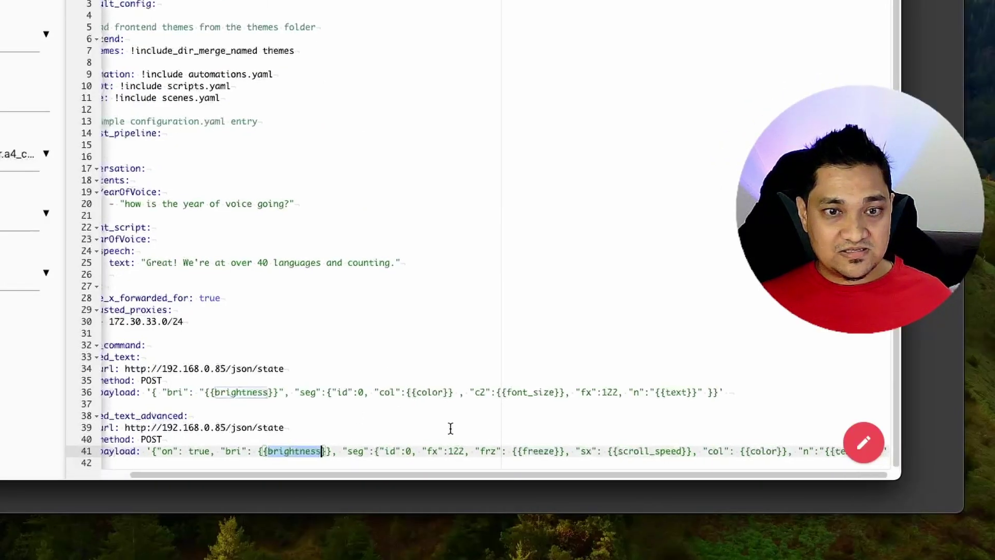
pyautogui.doubleClick(538, 449)
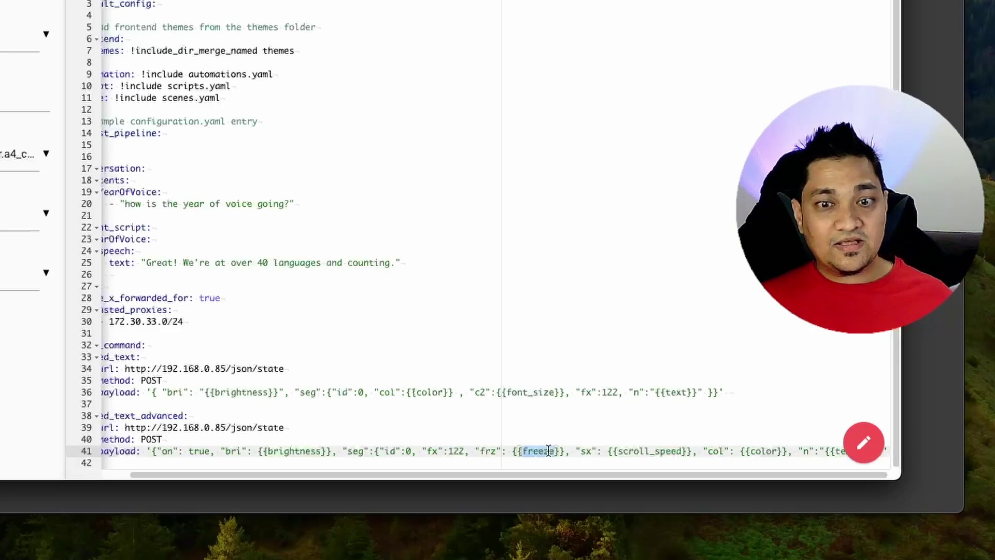
pyautogui.doubleClick(663, 449)
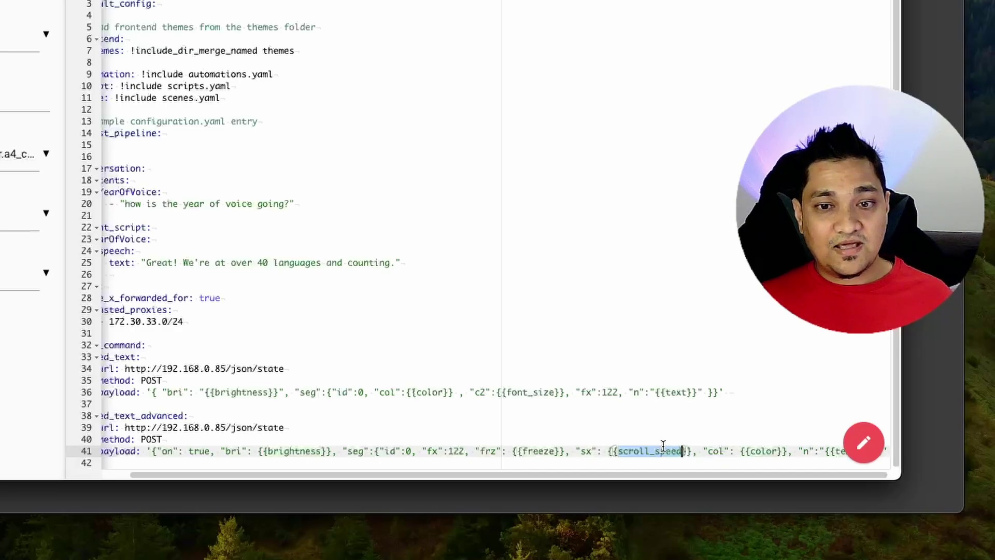
pyautogui.doubleClick(763, 449)
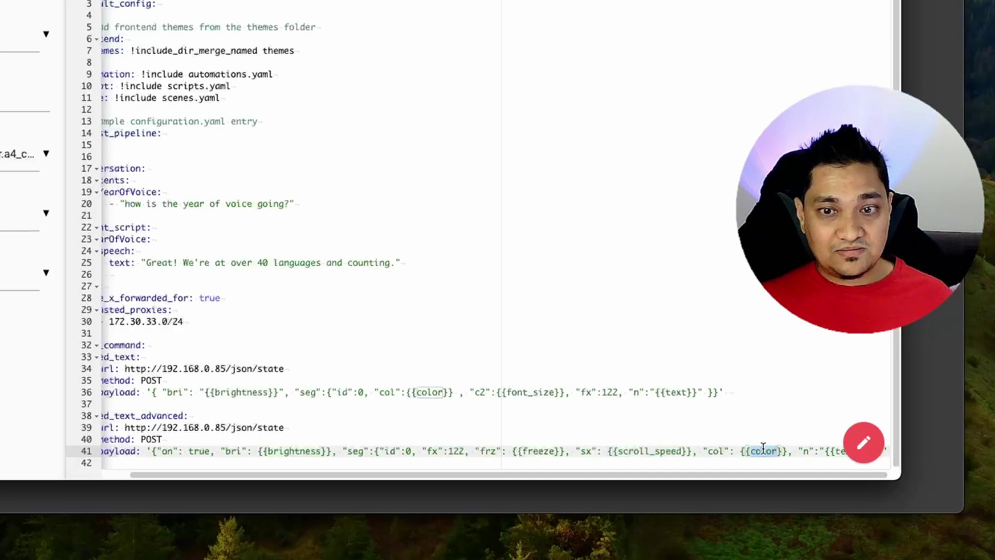
pyautogui.click(836, 454)
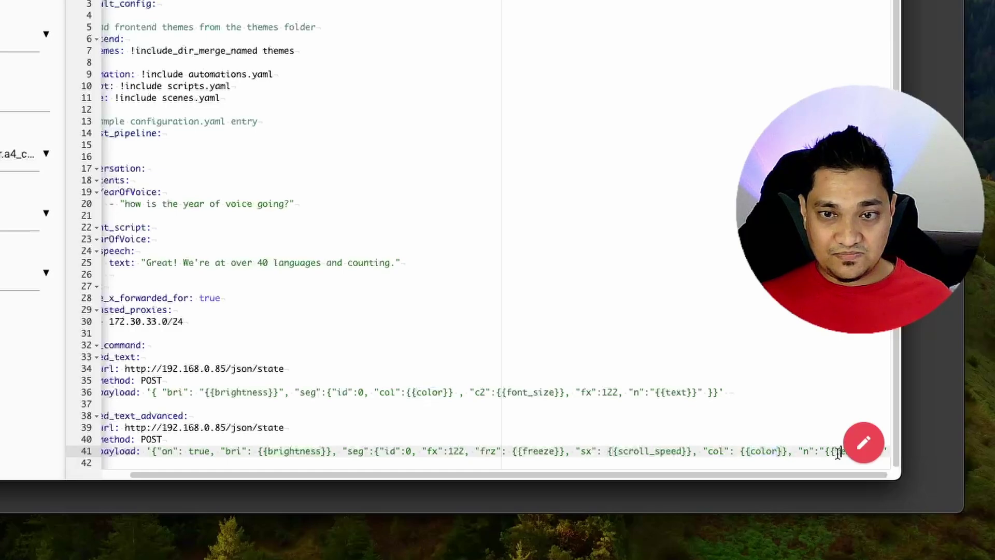
pyautogui.hscroll(-2, 243, 424)
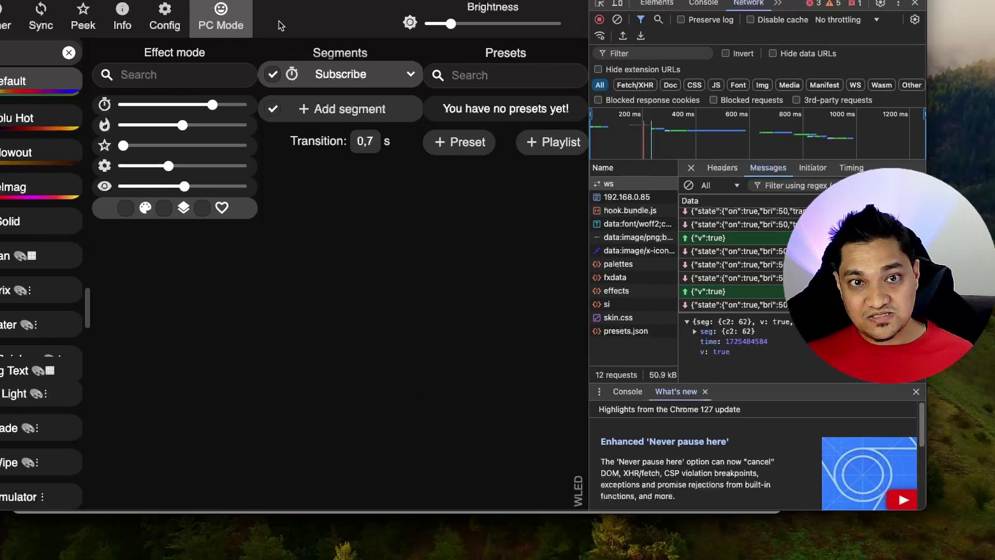
# Select the ws request in the WLED page's network log to view its websocket messages.
pyautogui.click(635, 185)
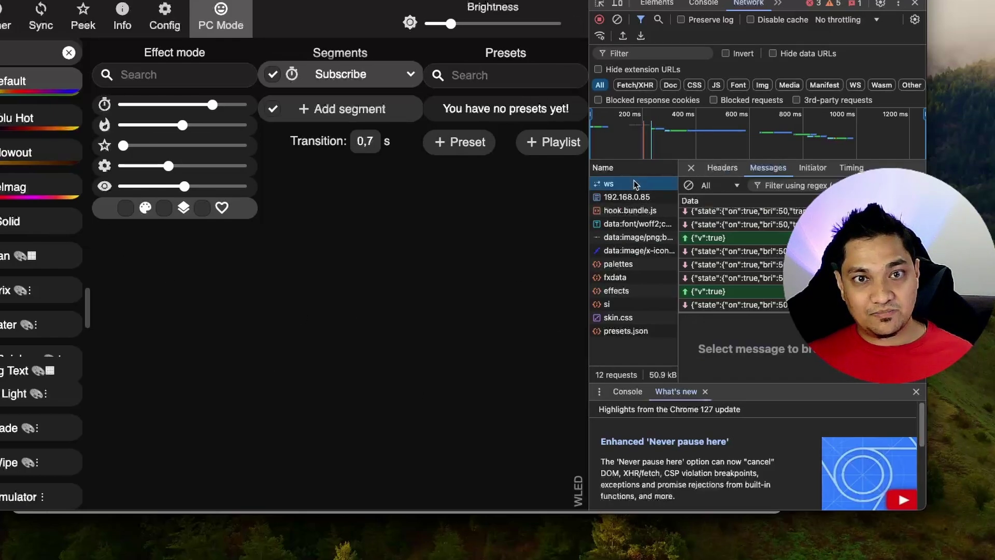